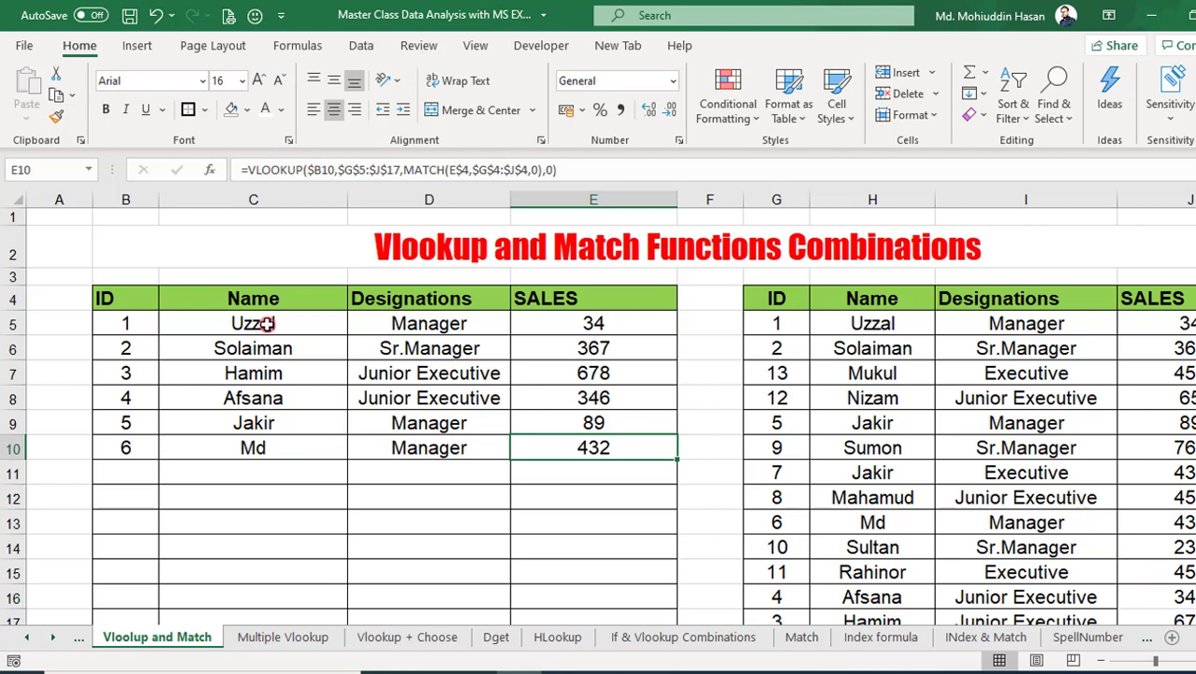
- Insert a blank column between ID and Name in the source table and check the lookup formulas in D9 and E9
drag(266, 323, 275, 347)
click(333, 415)
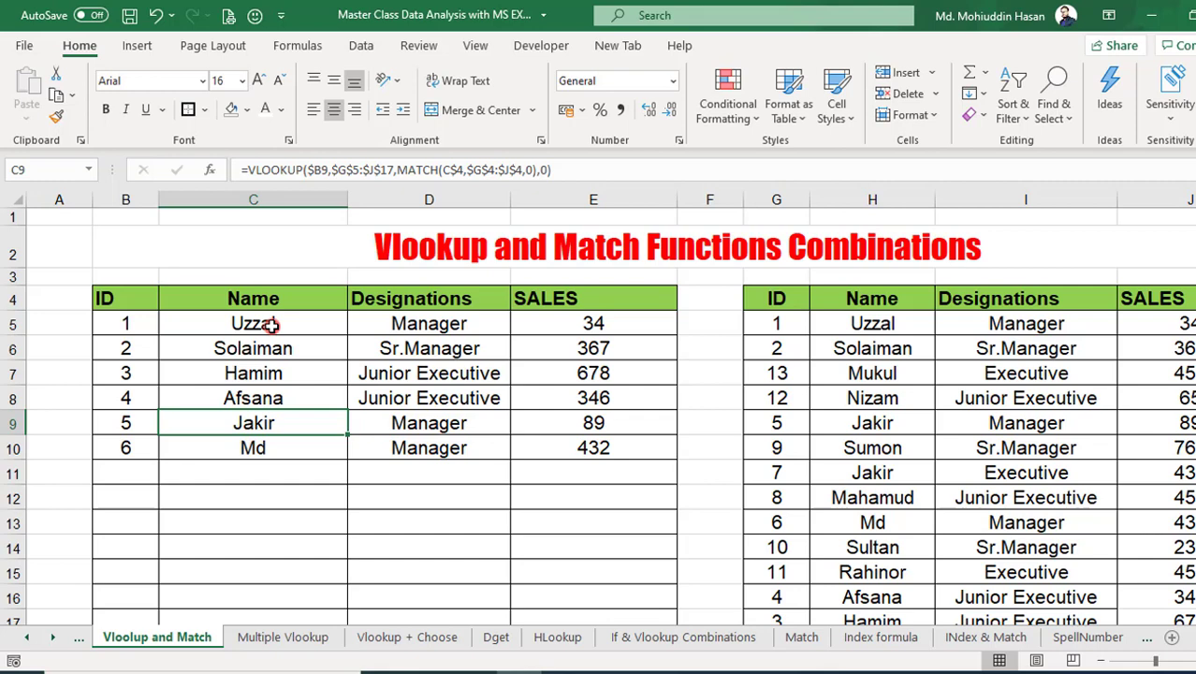
click(878, 193)
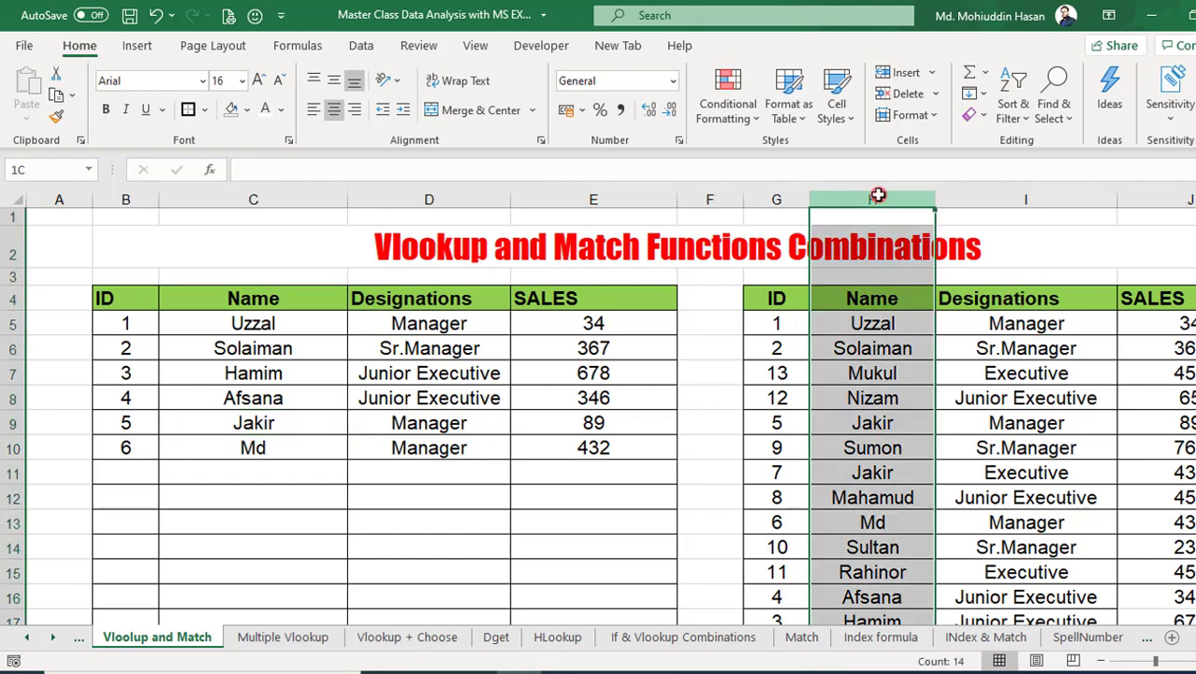
right_click(877, 194)
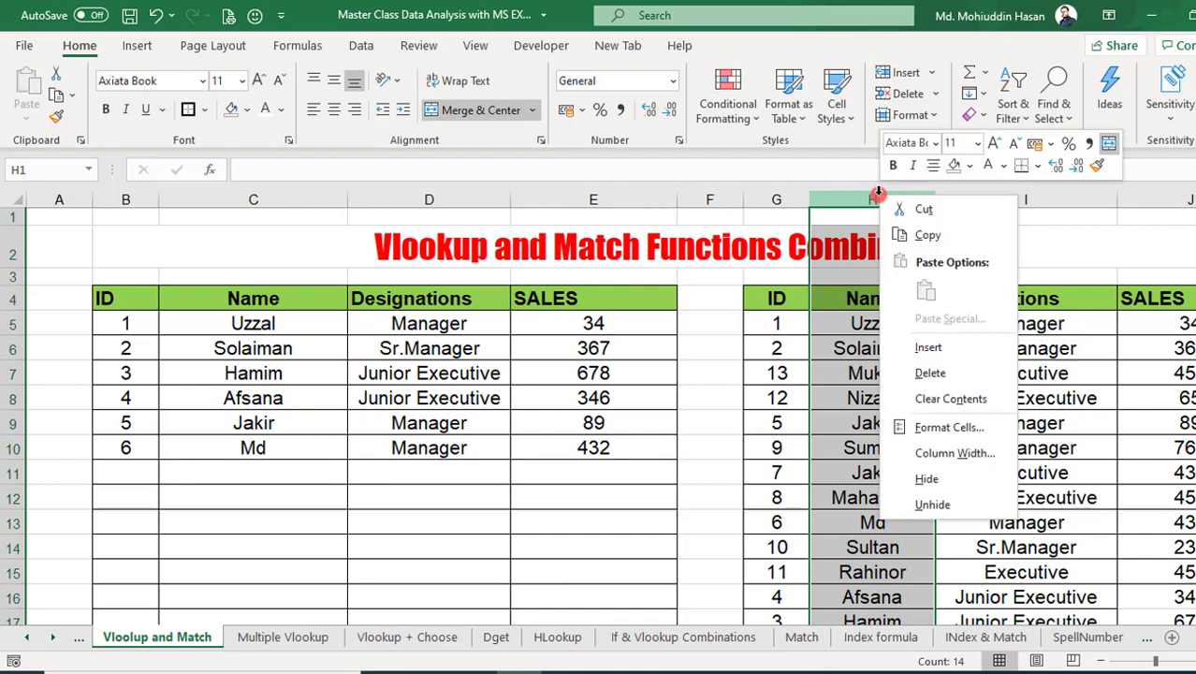
click(926, 346)
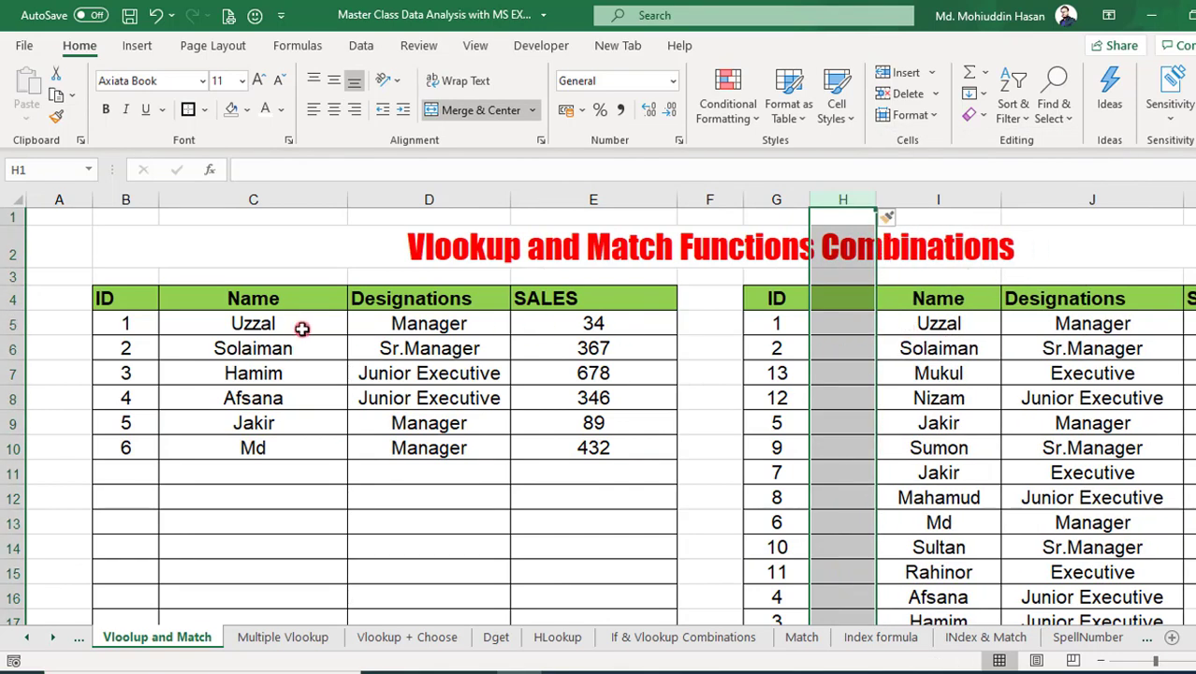
drag(304, 329, 471, 379)
click(476, 420)
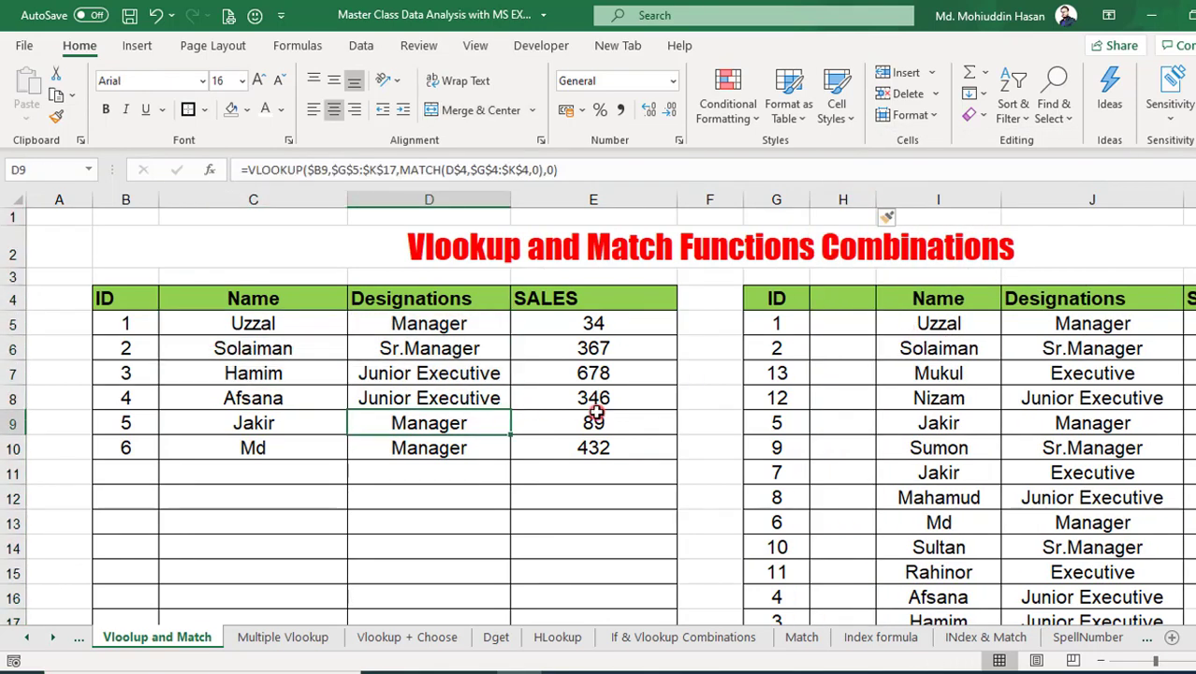
click(596, 414)
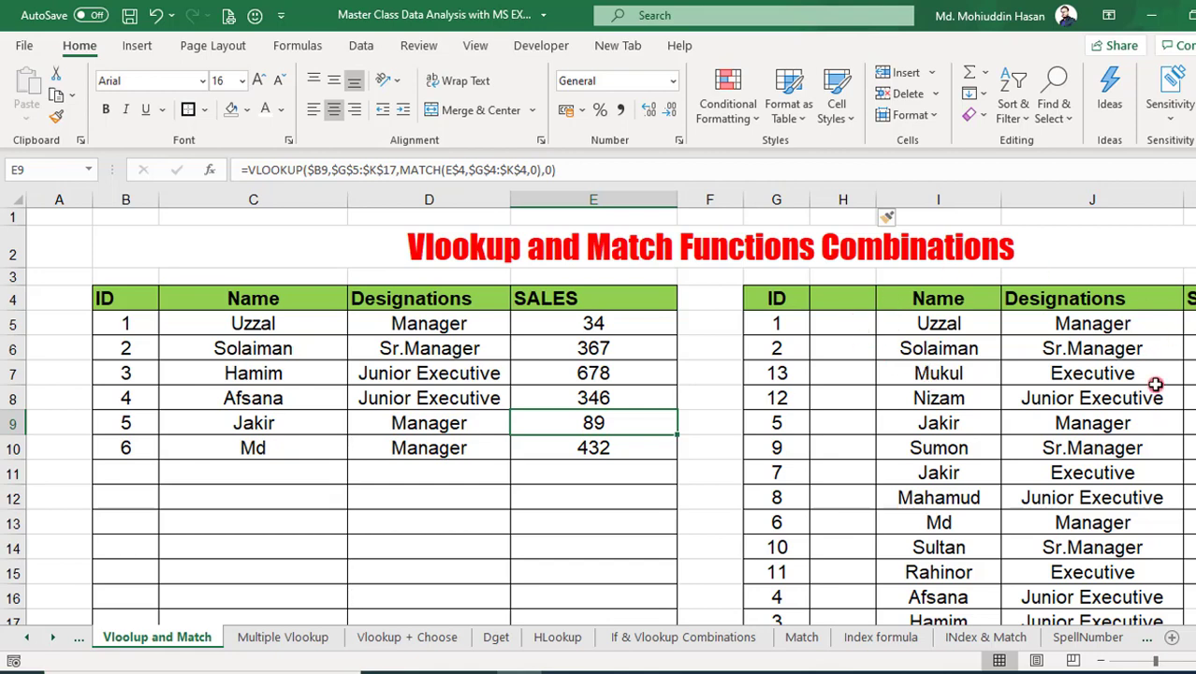
- Move the source table's SALES column, K4:K17, into the blank column H beside ID
scroll(1147, 568, right, 1)
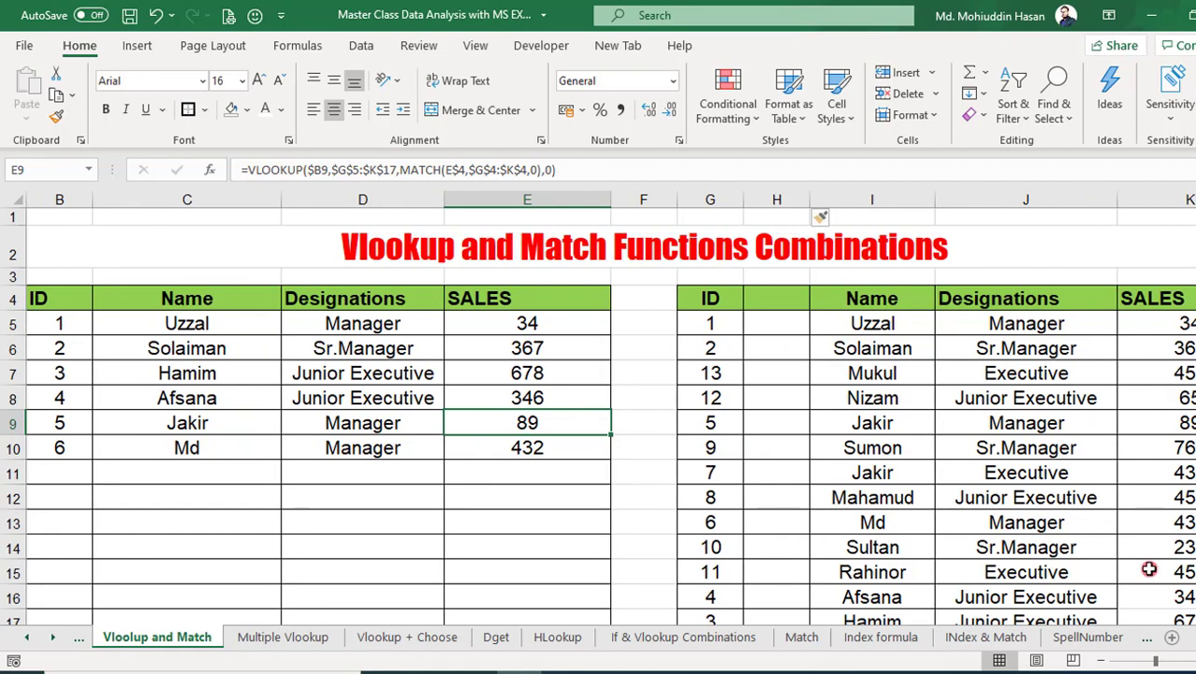
drag(1181, 309, 1167, 562)
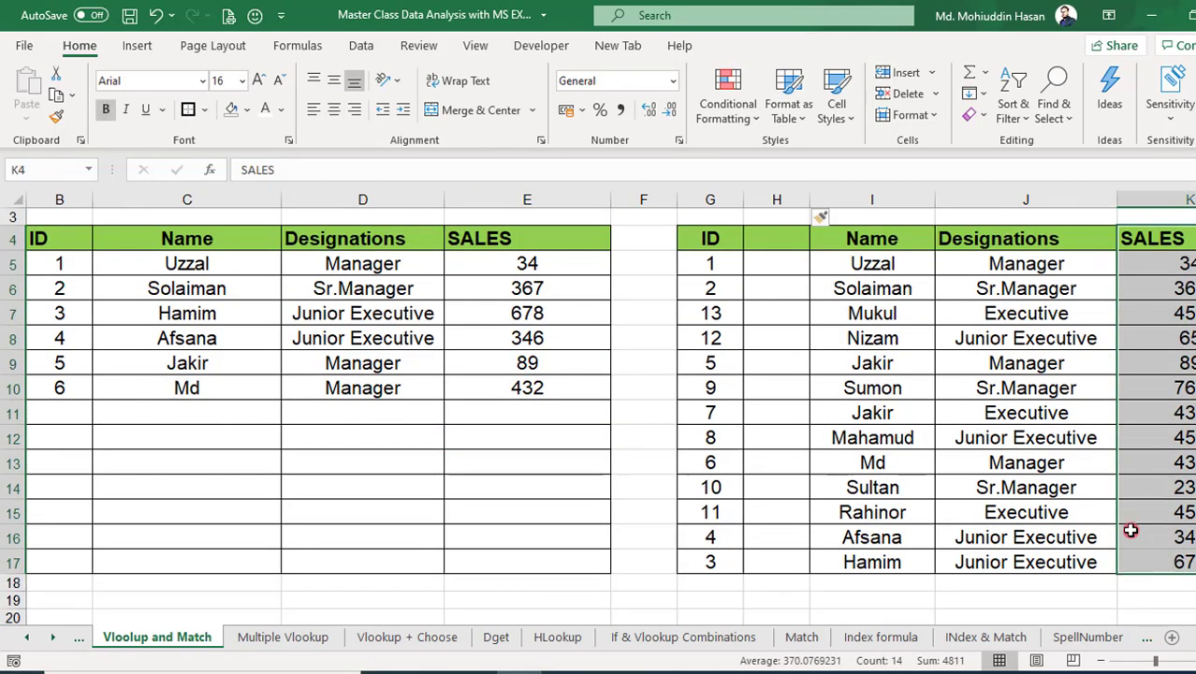
key(ctrl+c)
scroll(1130, 530, right, 4)
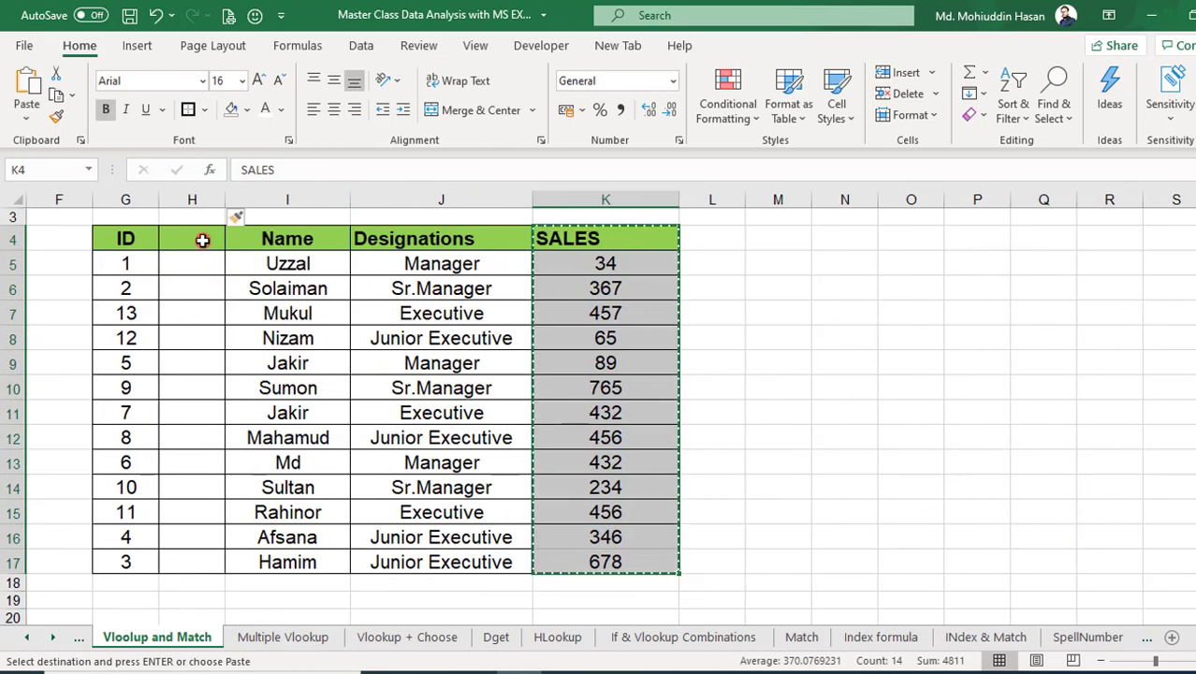
click(197, 239)
key(ctrl+v)
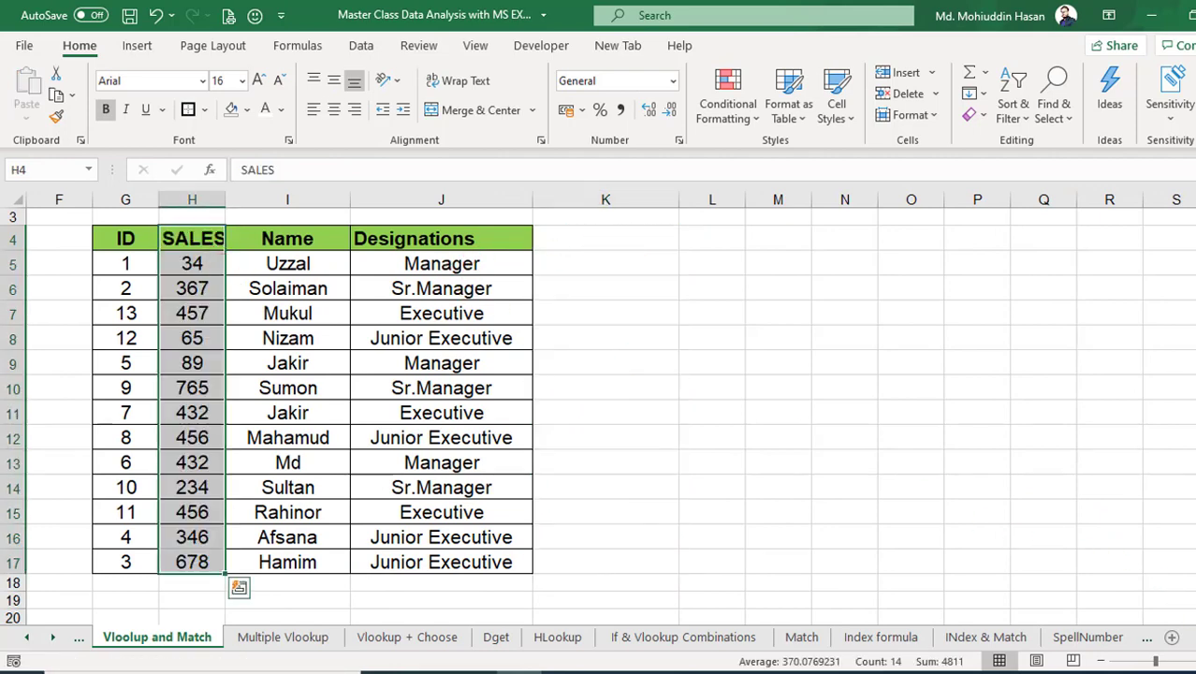
scroll(534, 281, left, 4)
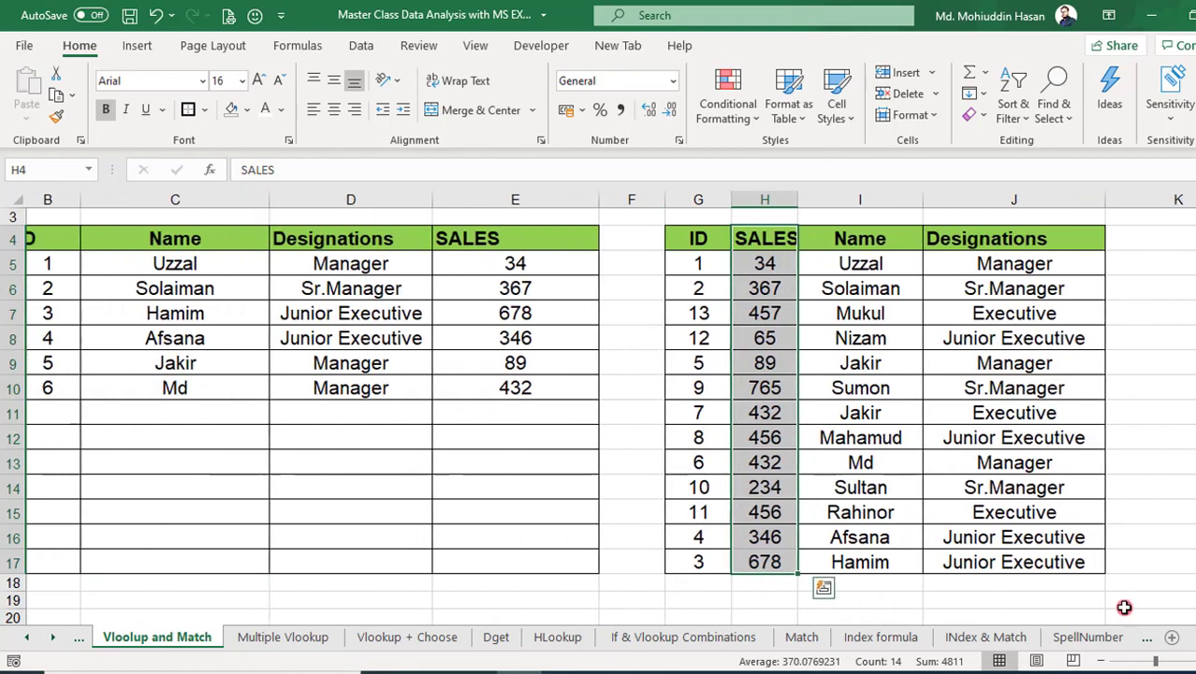
click(531, 263)
double_click(611, 273)
click(773, 343)
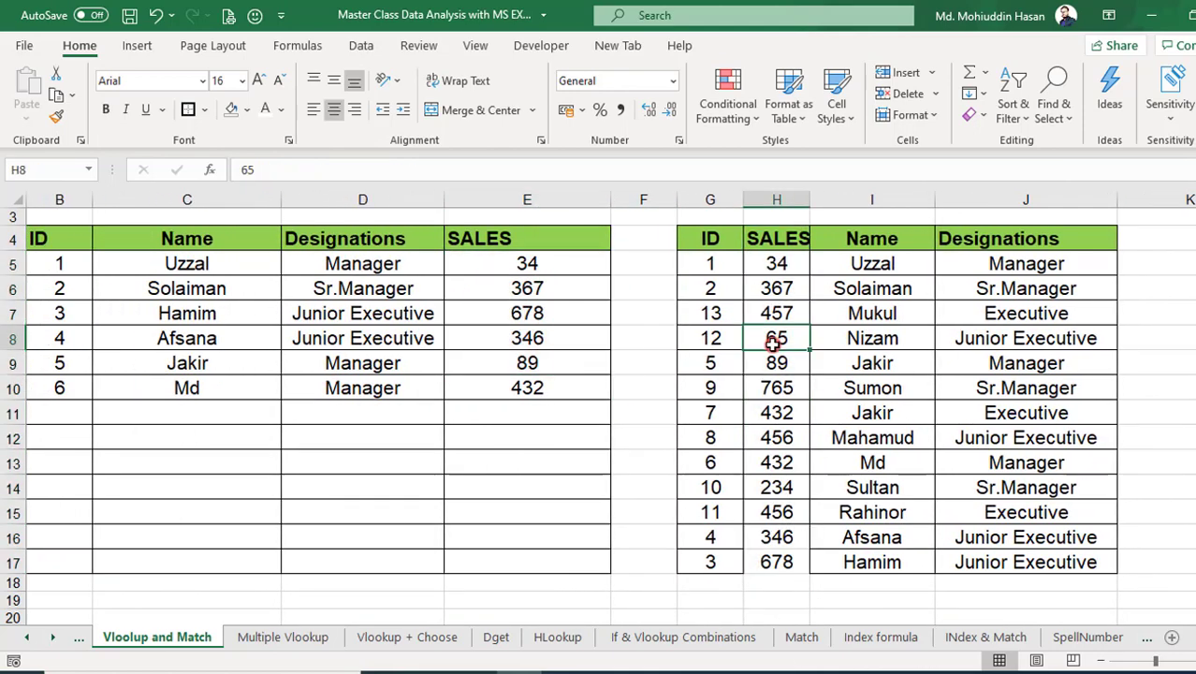
- Undo the SALES column move and the column insertion in the source table
key(ctrl+z)
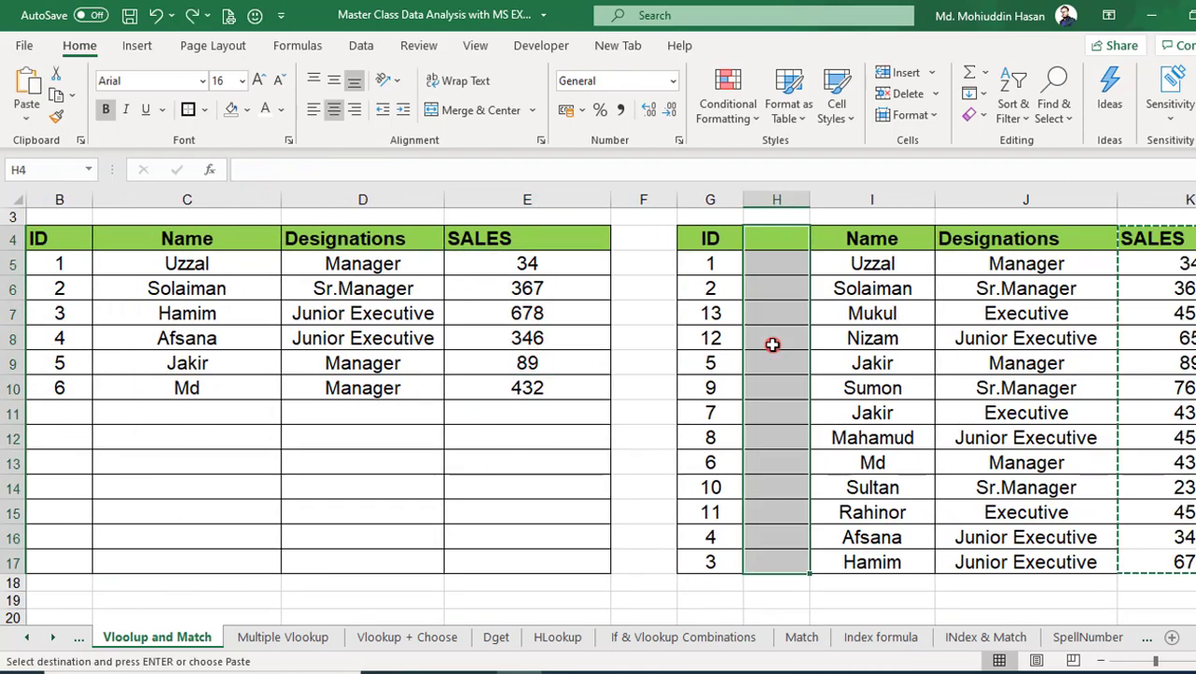
key(ctrl+z)
click(894, 438)
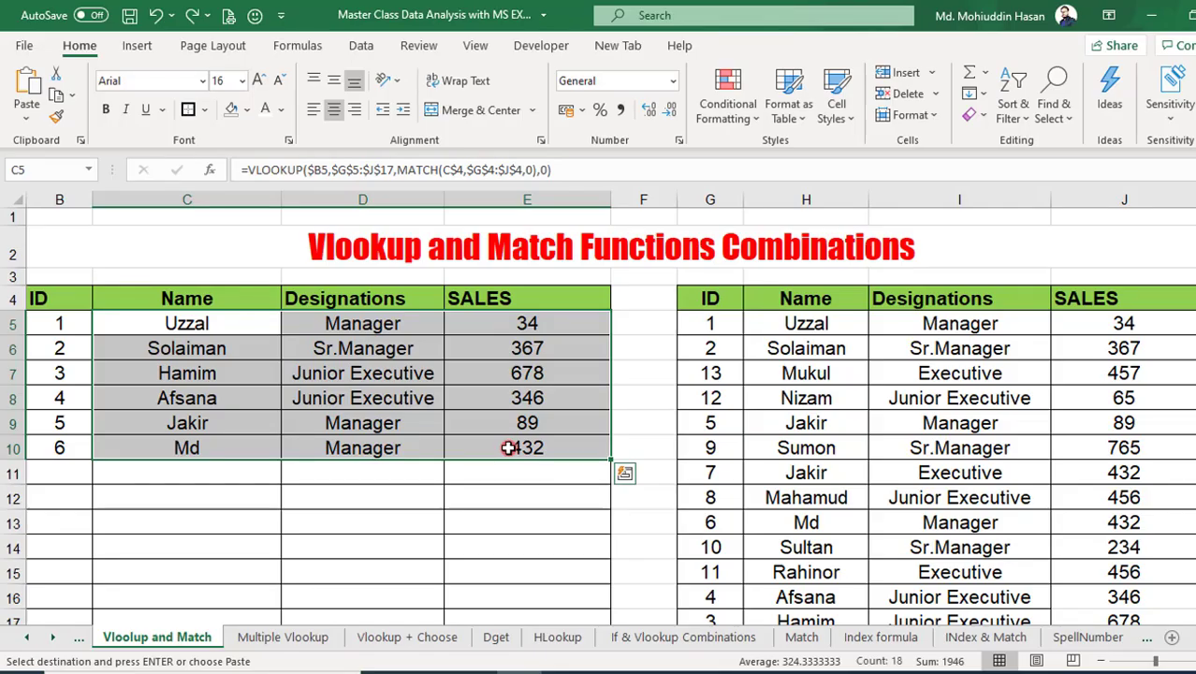
- Clear the lookup formulas from the Name, Designations and SALES cells C5:E10
key(Delete)
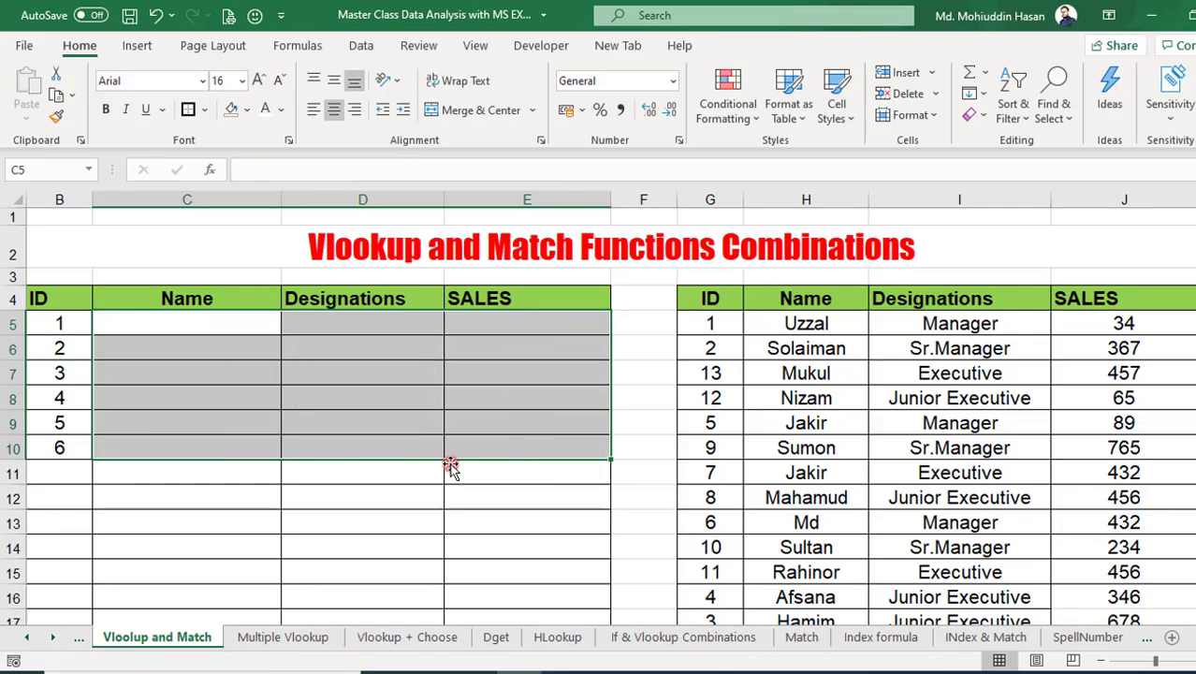
click(361, 466)
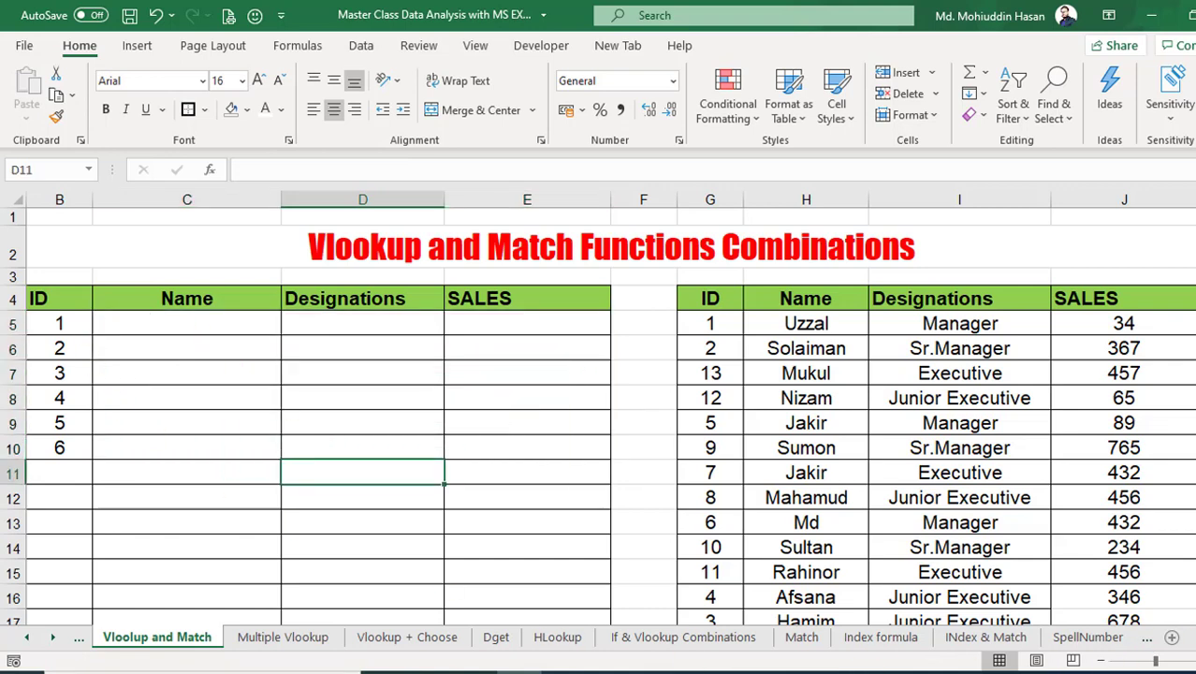
scroll(830, 555, left, 1)
click(336, 421)
click(187, 342)
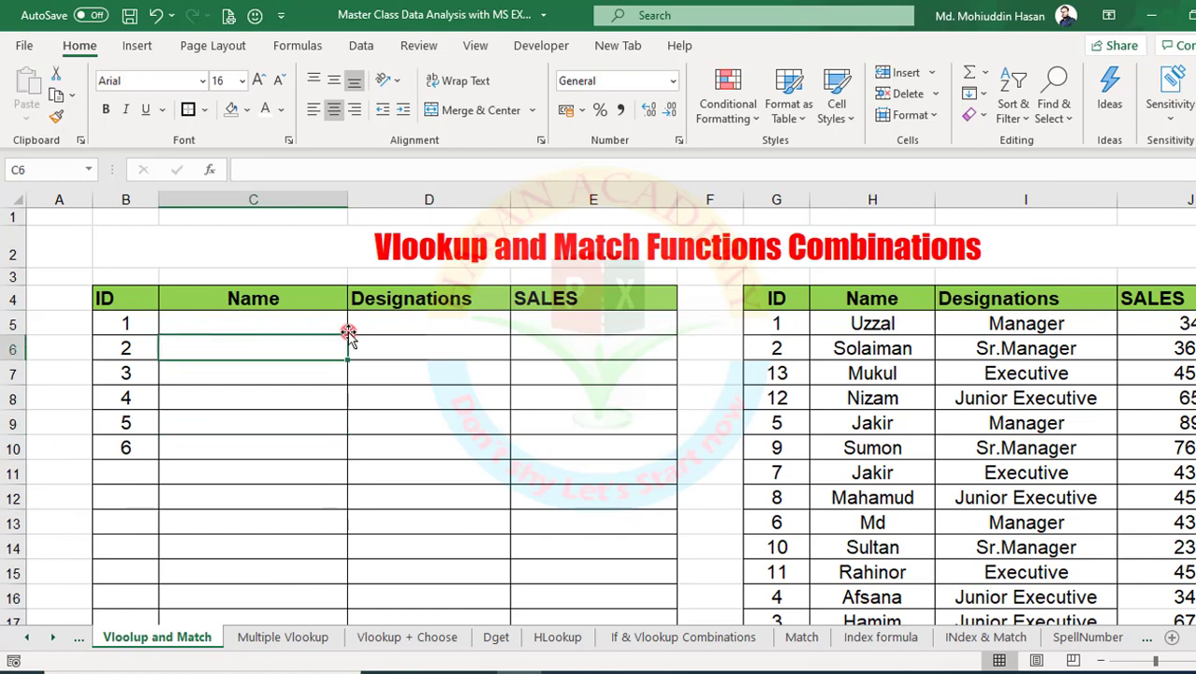
drag(815, 296, 1141, 572)
click(537, 471)
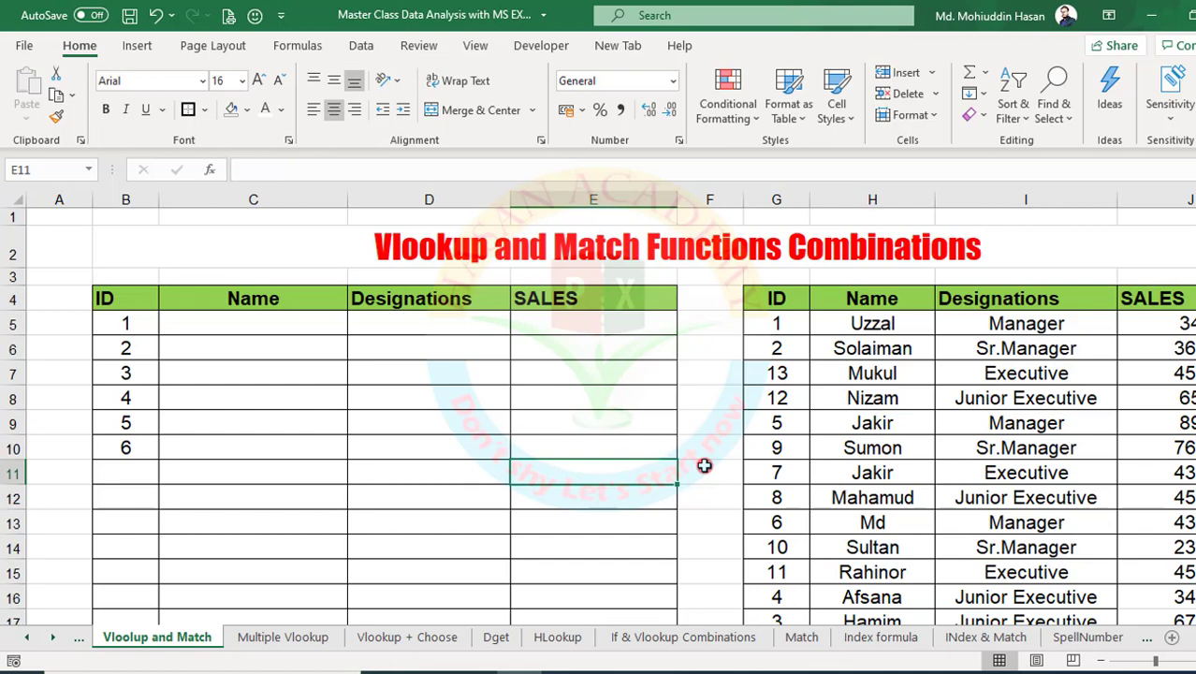
click(207, 324)
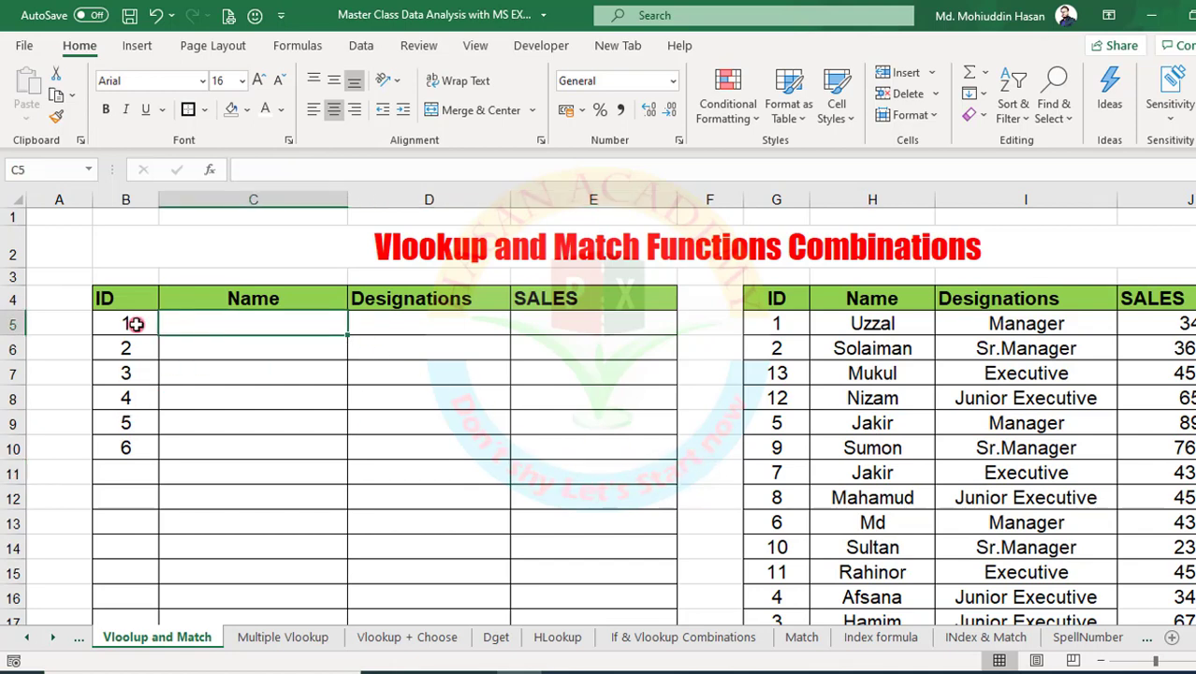
- Extend the ID series in column B down to 8 in cell B12
drag(136, 323, 136, 453)
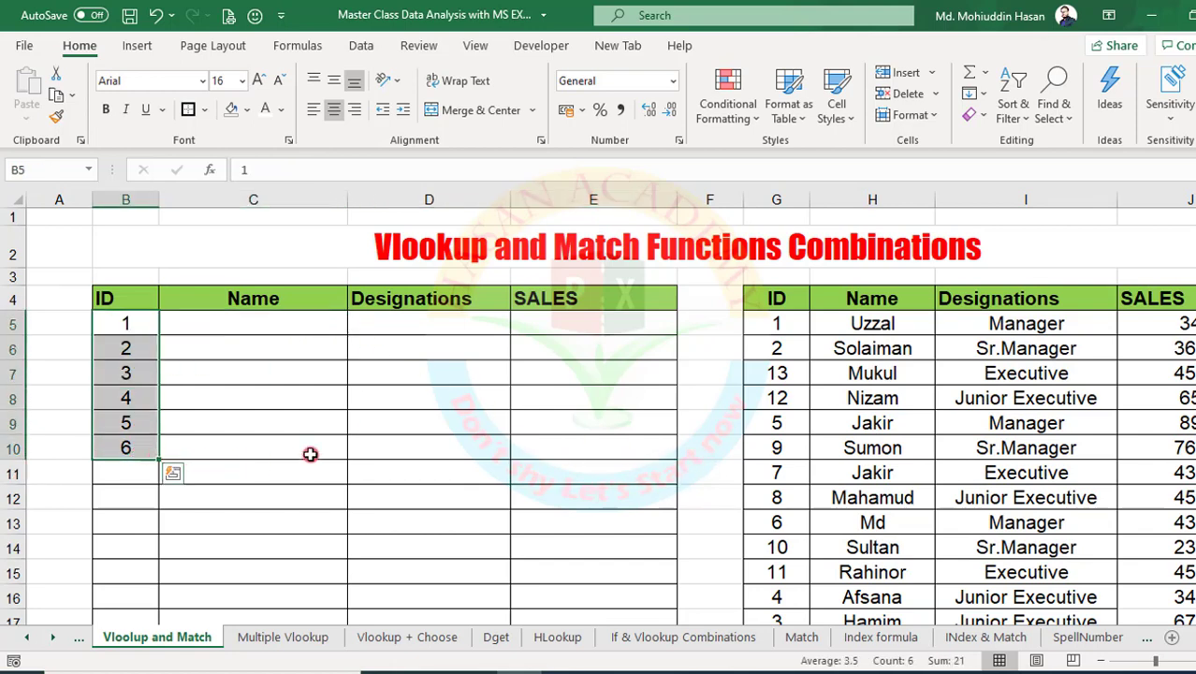
scroll(309, 454, down, 1)
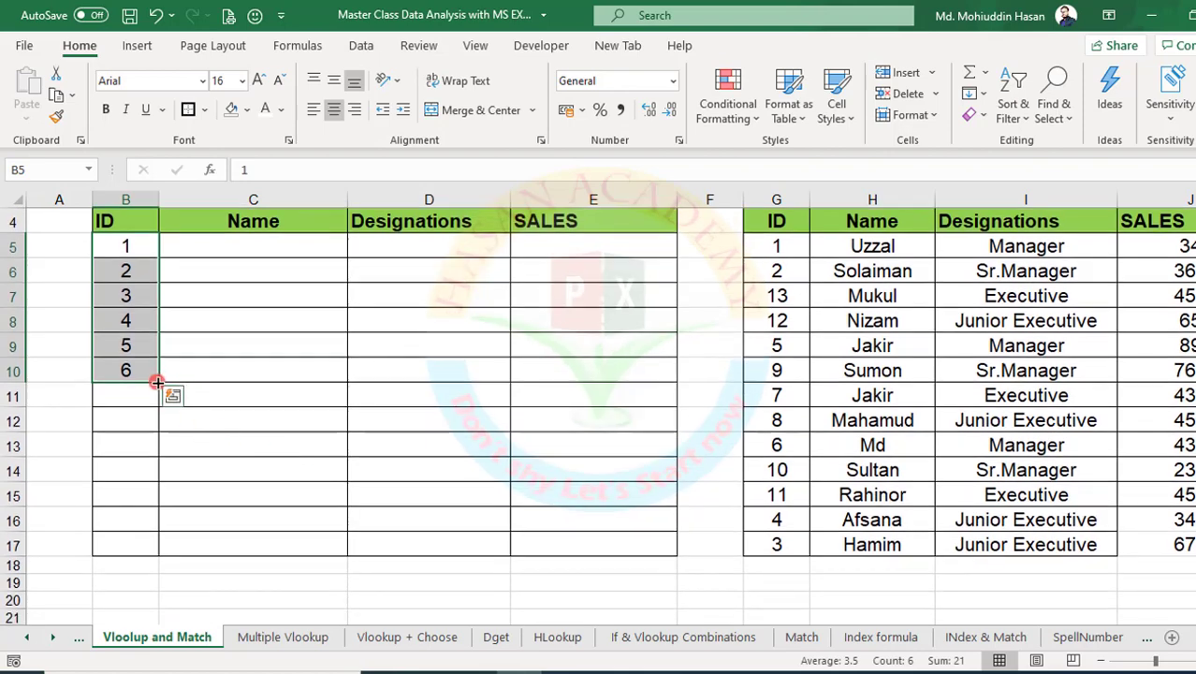
drag(157, 382, 143, 426)
scroll(278, 395, up, 3)
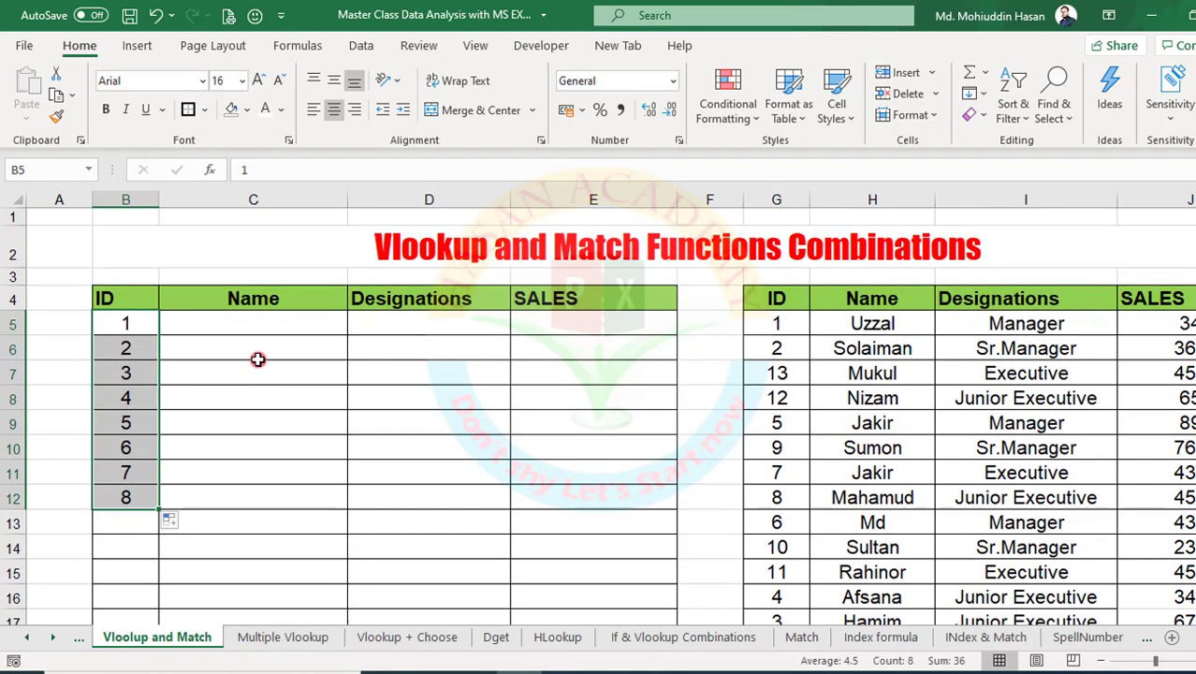
click(214, 322)
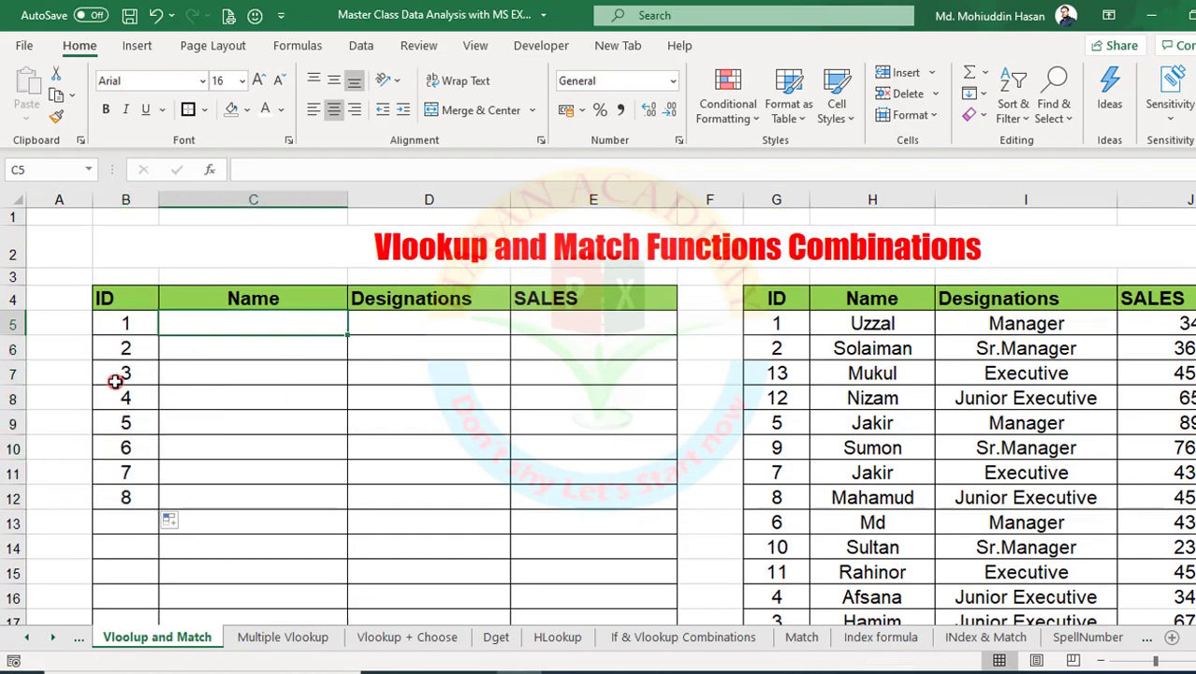
click(137, 502)
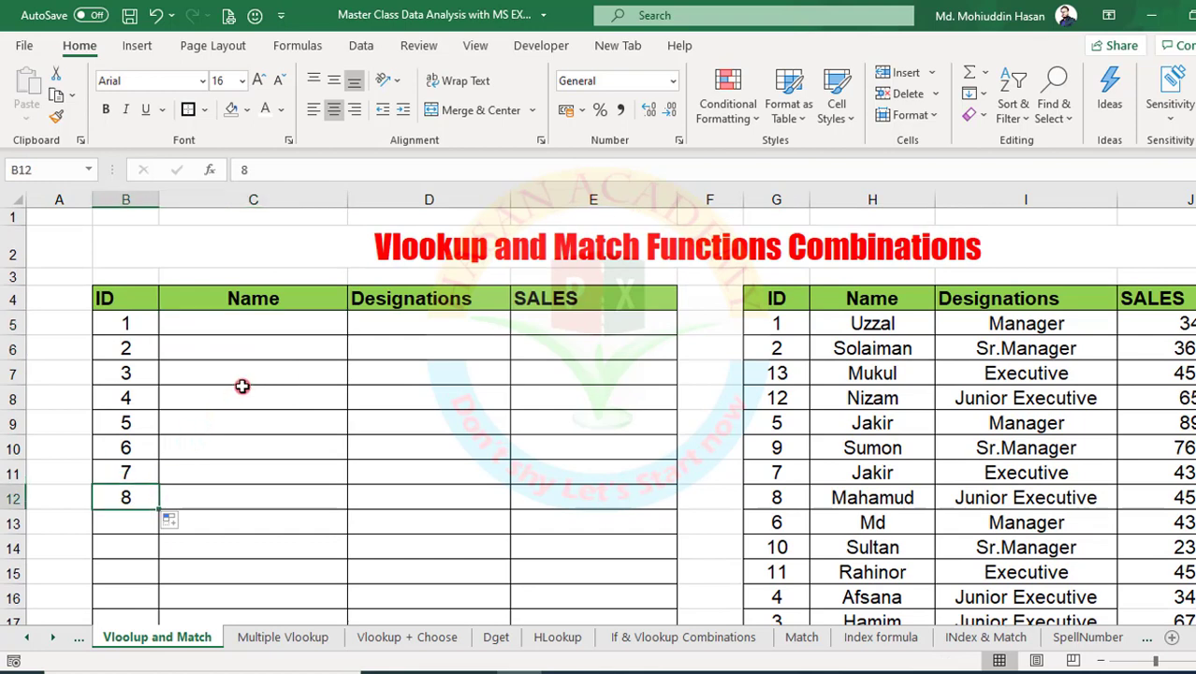
- Enter =VLOOKUP(B5,G5:J17,2,0) in C5 to look up the name for the first ID
click(235, 322)
text(=)
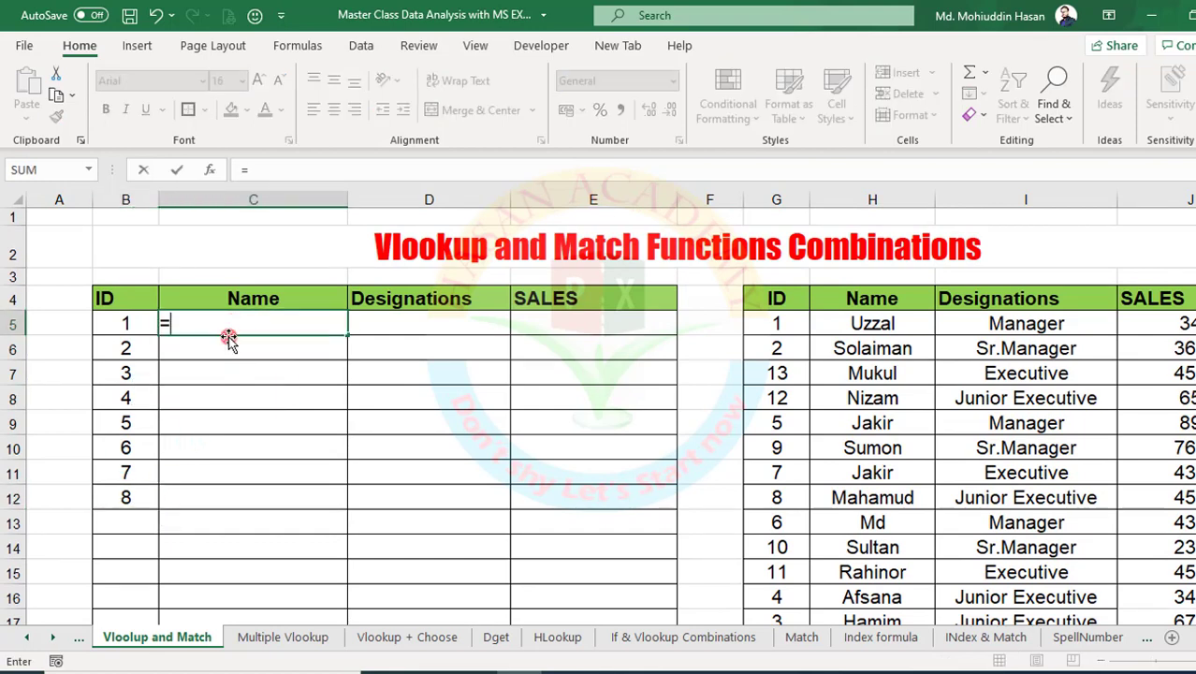
text(v)
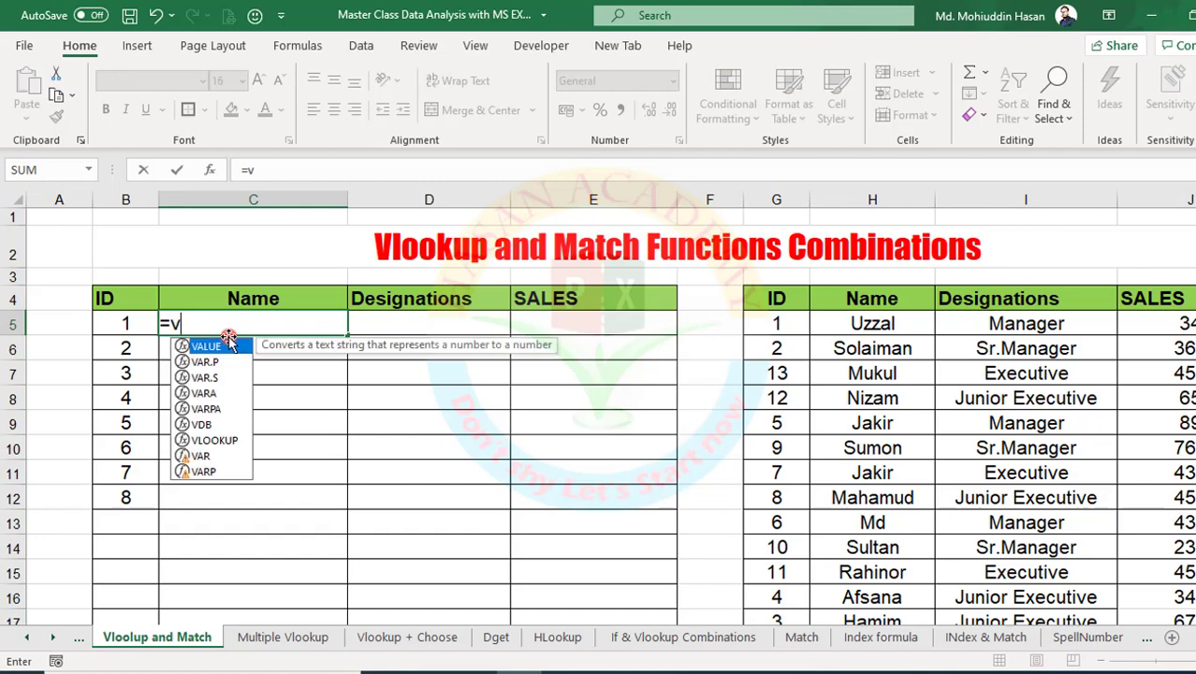
double_click(224, 439)
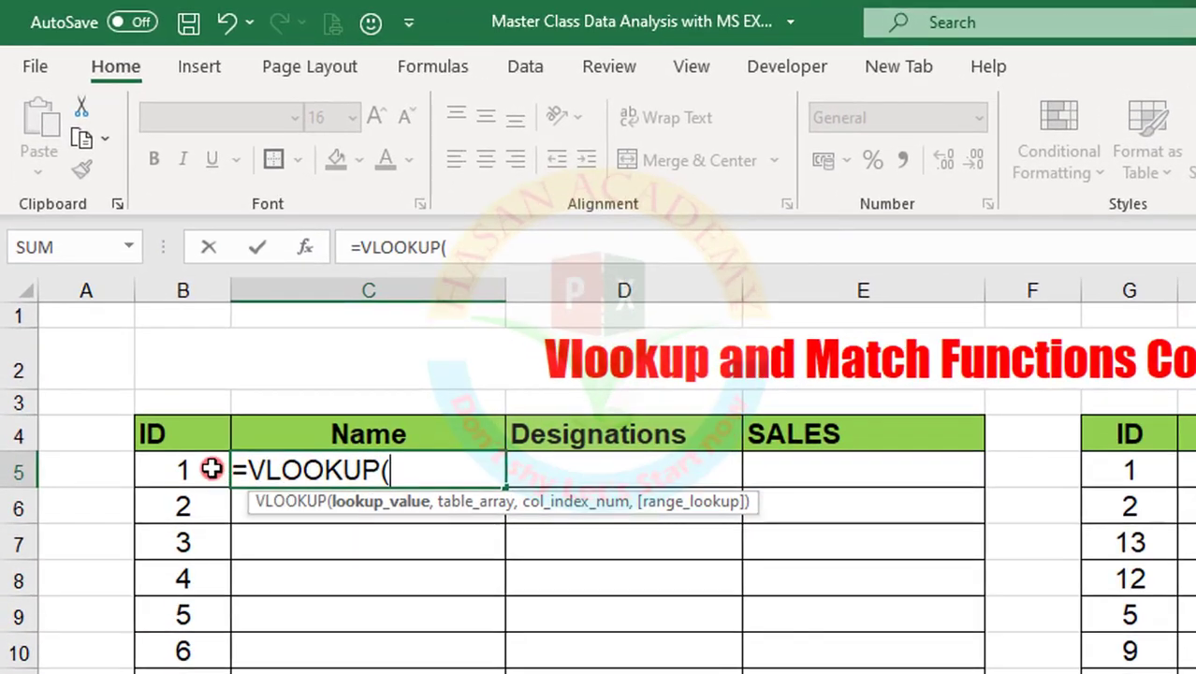
click(204, 455)
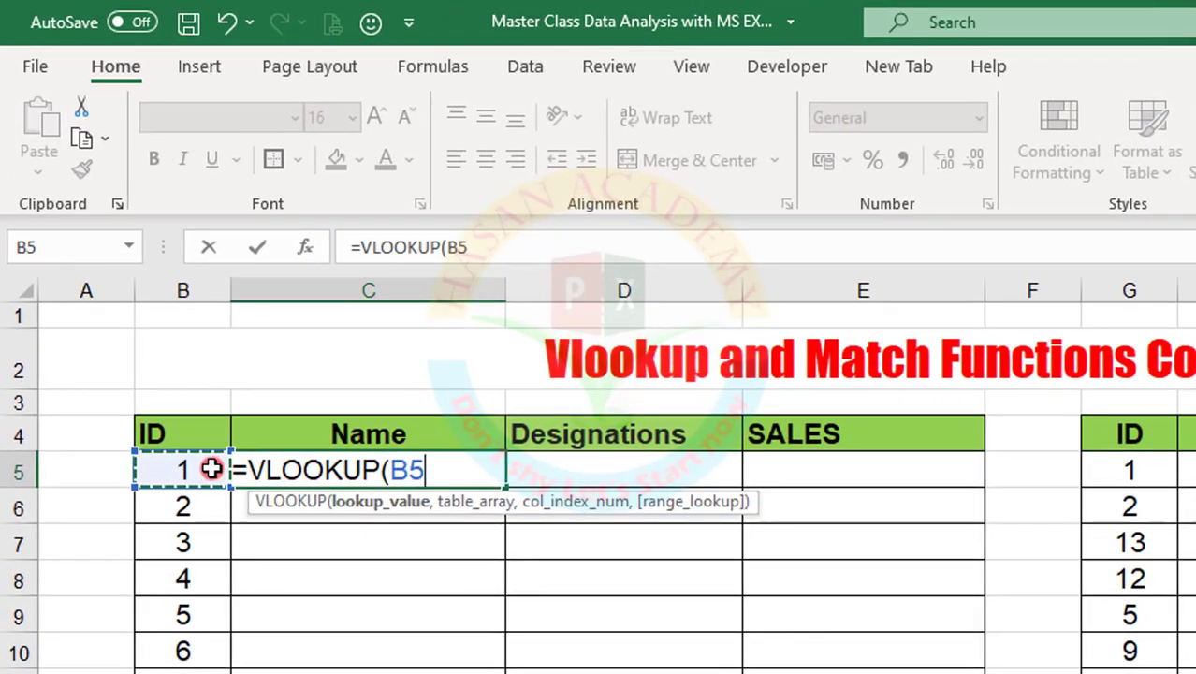
text(,)
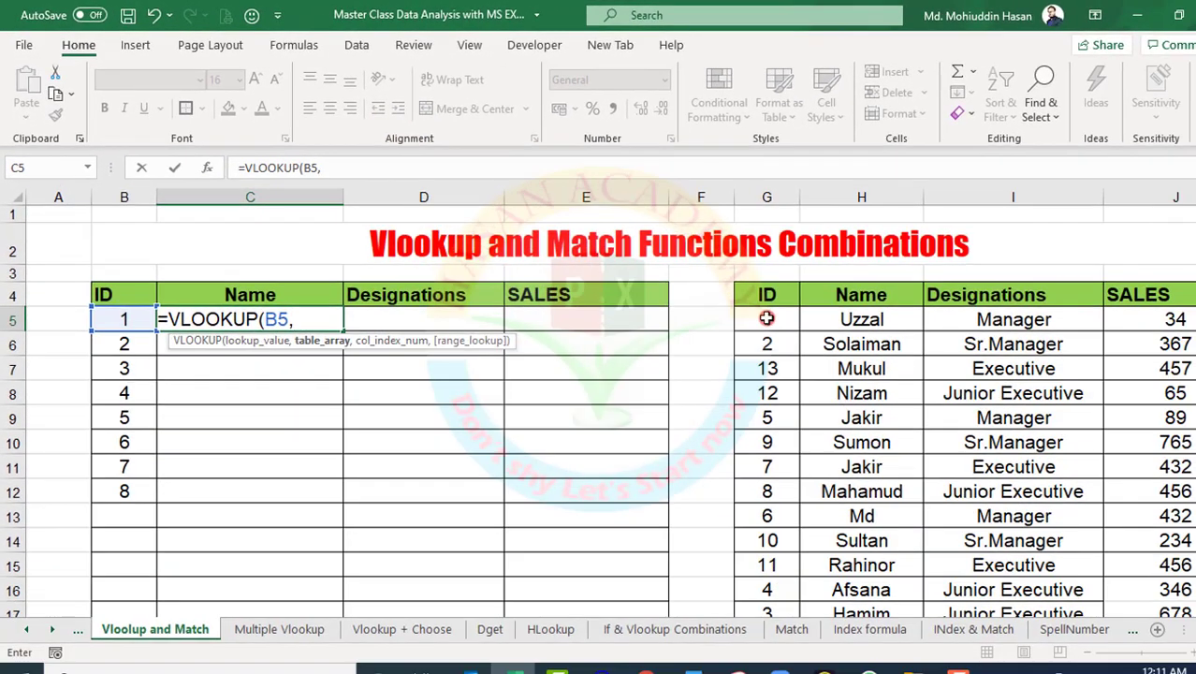
drag(766, 319, 1148, 552)
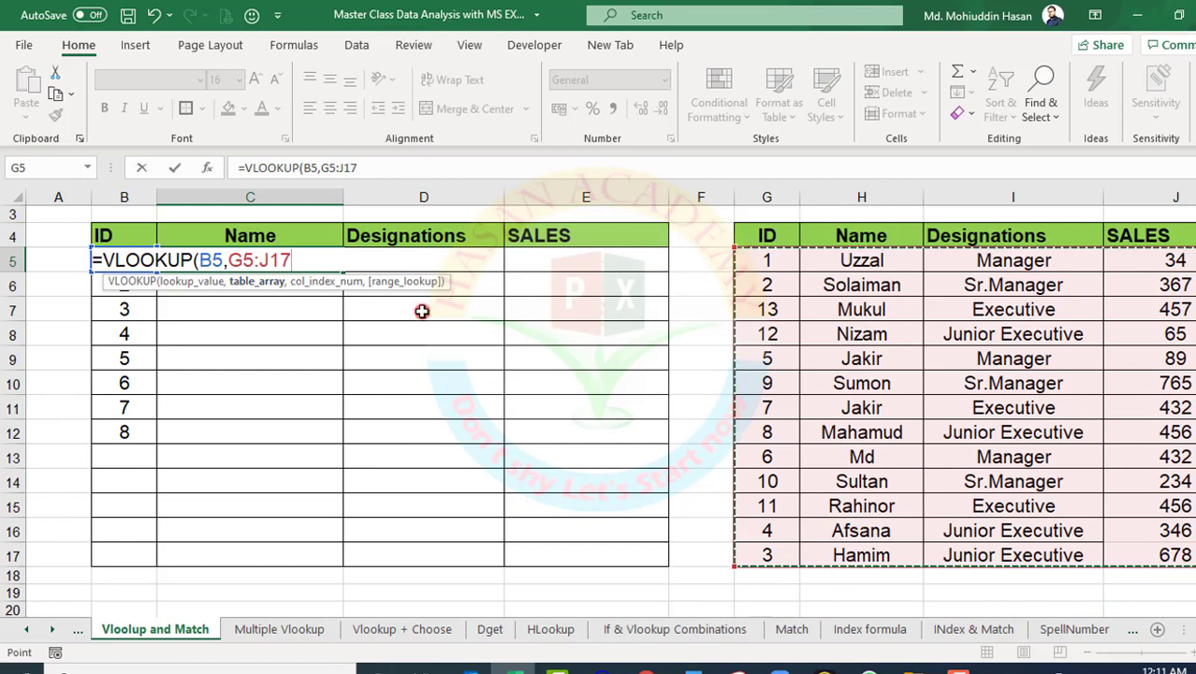
text(,)
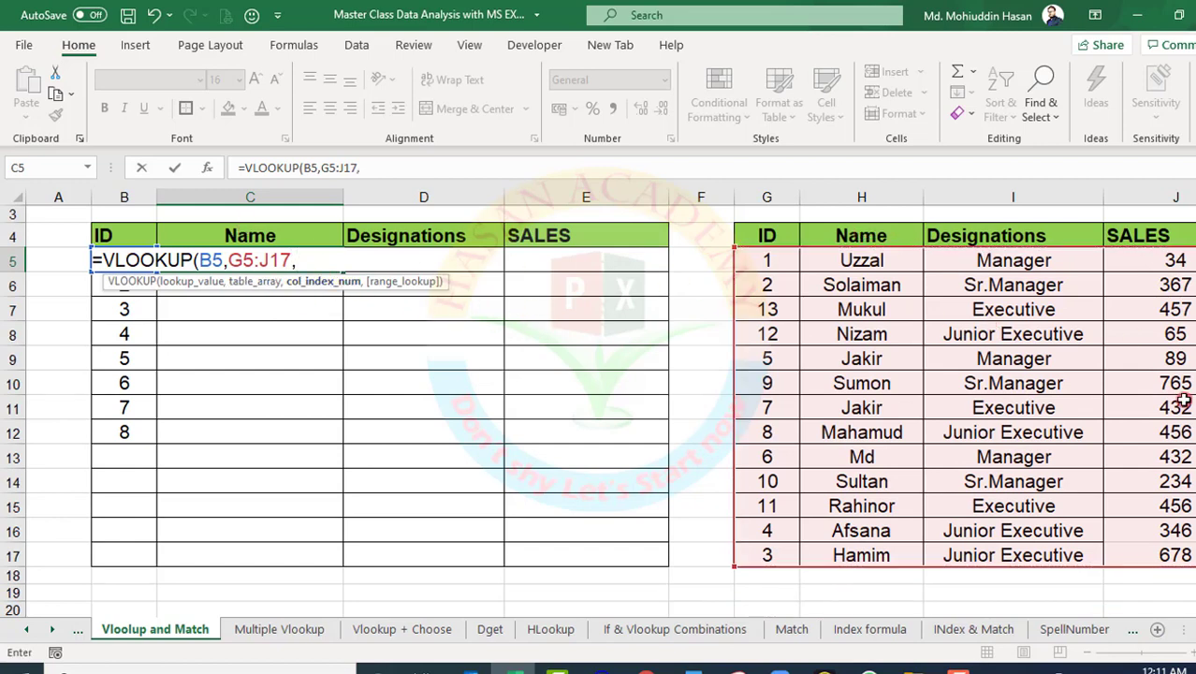
scroll(1134, 367, up, 1)
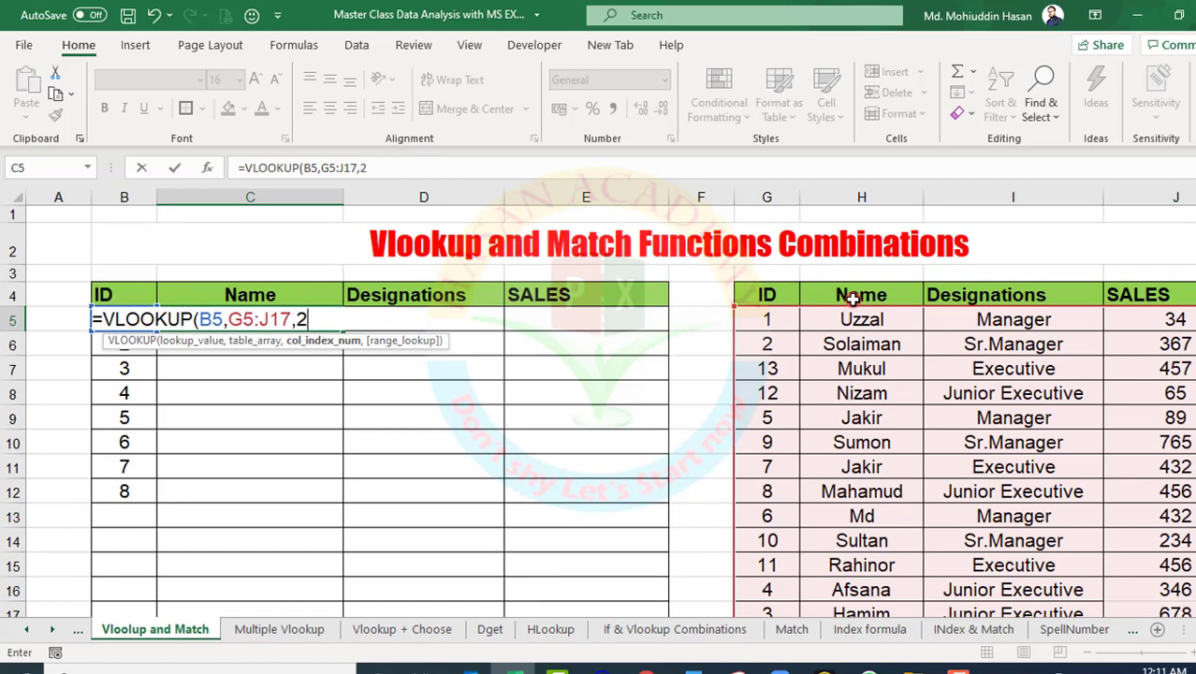
text(,)
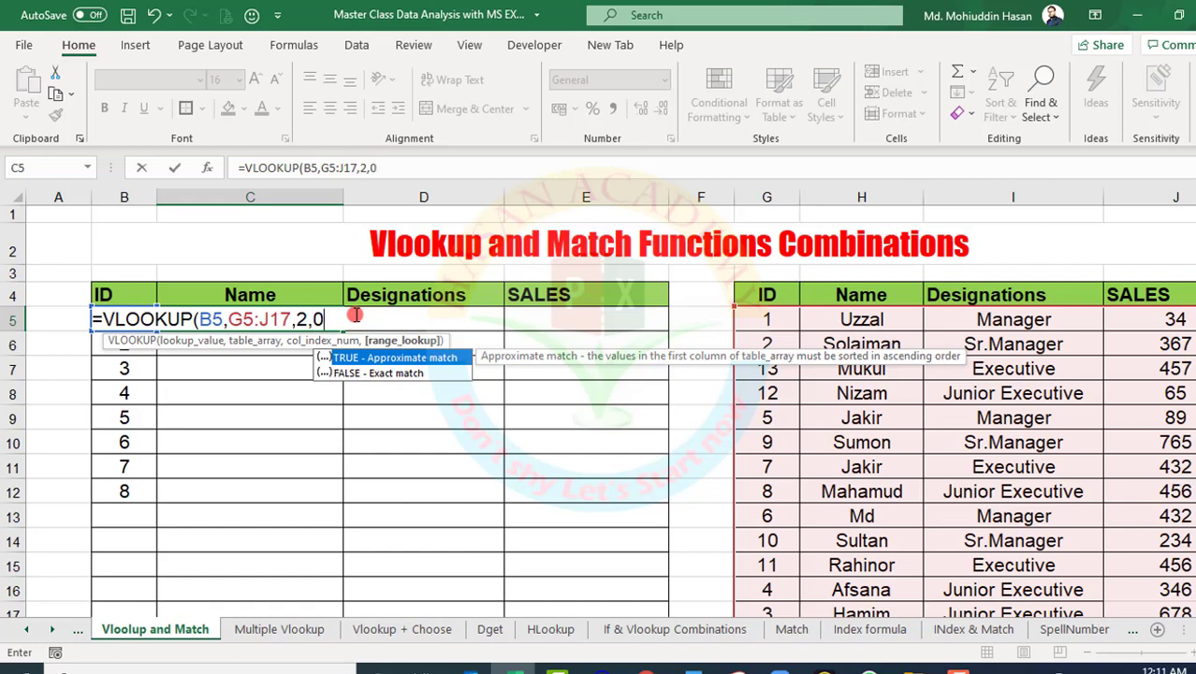
text(0))
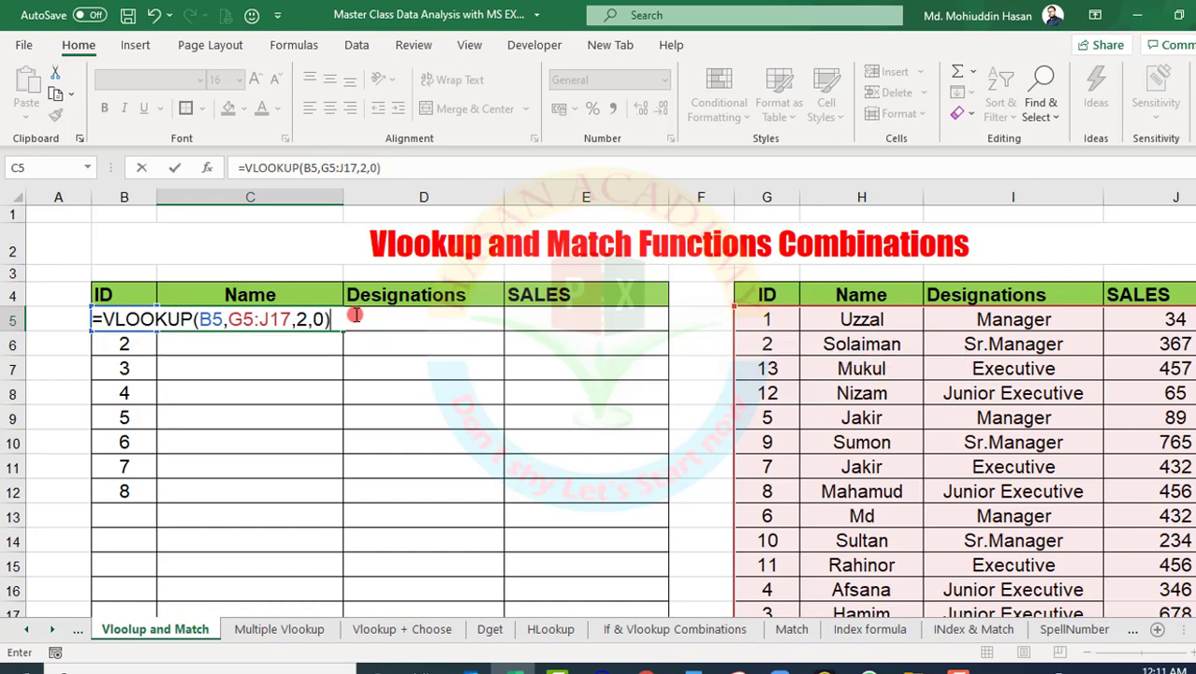
key(Return)
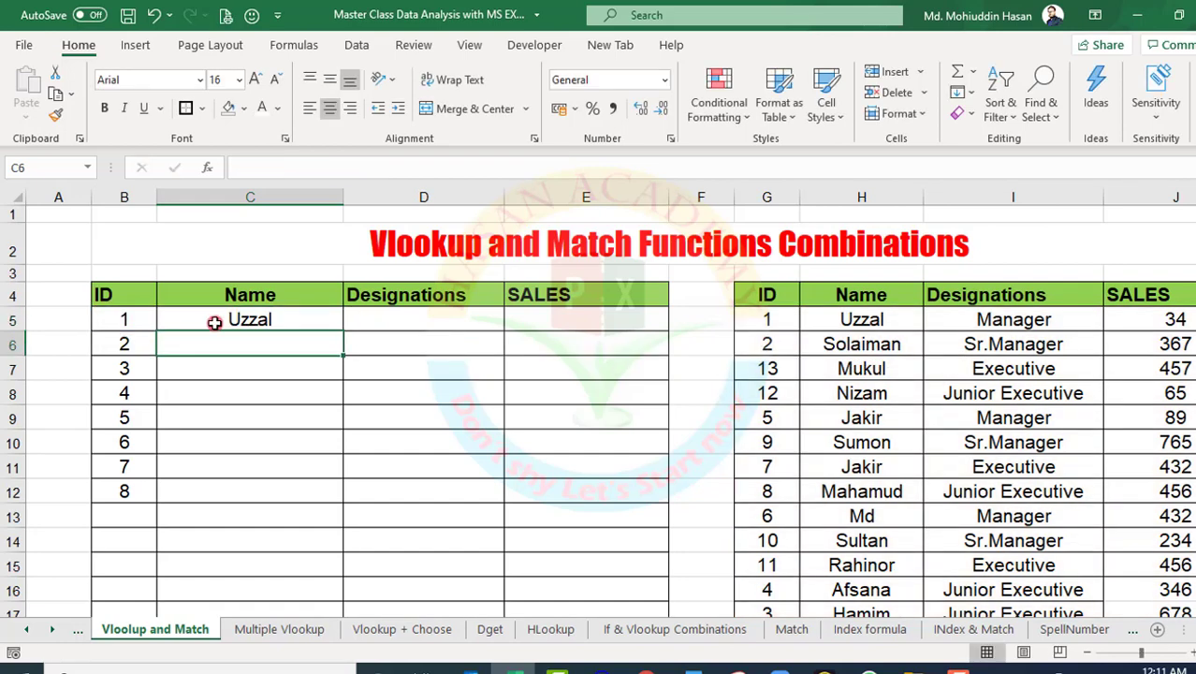
- Try inserting a blank column before the source table's Name column, check the lookup in C5, and undo the insertion
click(214, 322)
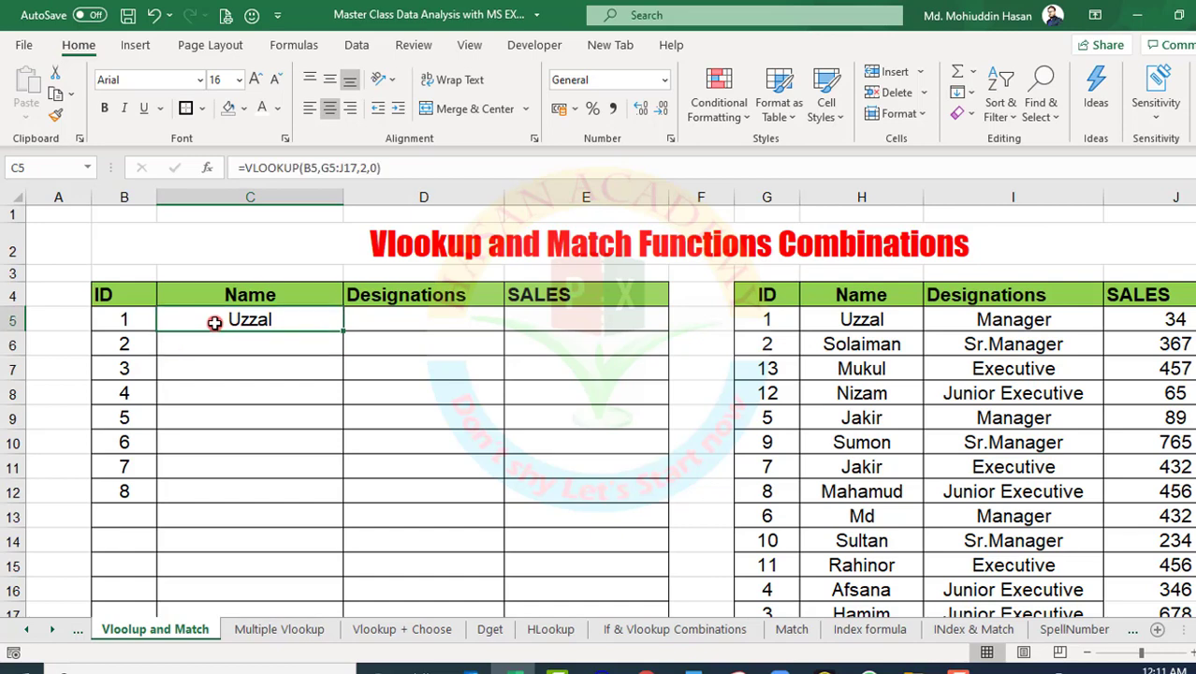
click(854, 194)
right_click(855, 194)
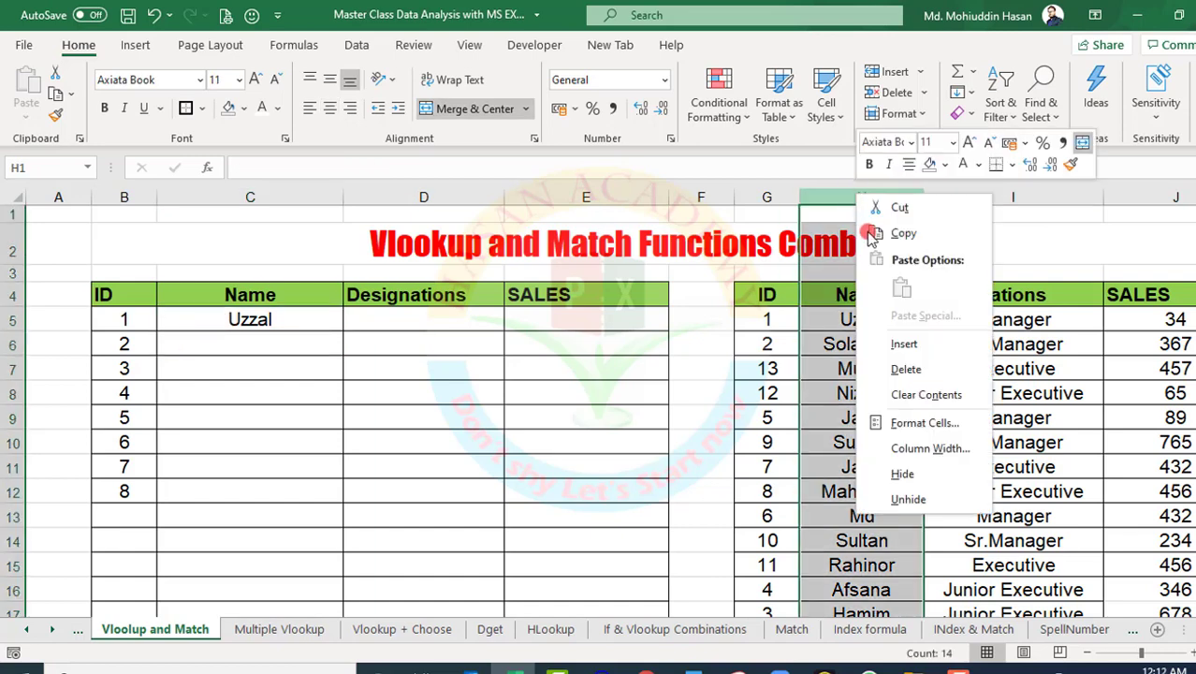
click(896, 345)
click(229, 319)
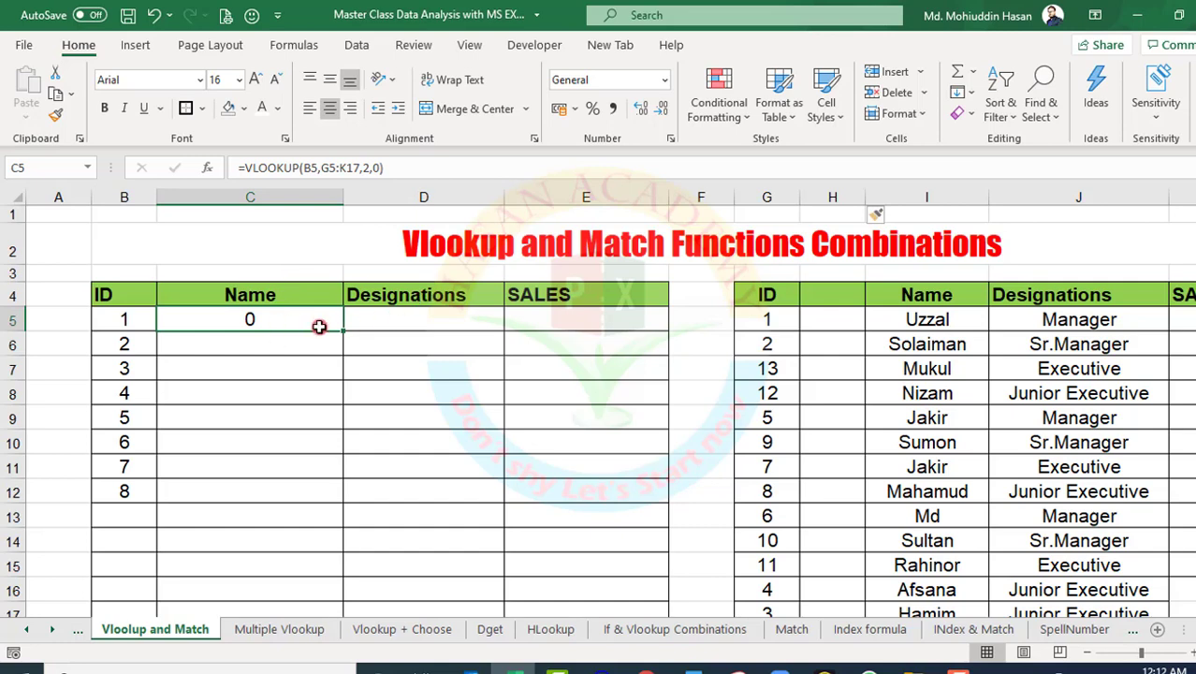
key(ctrl+z)
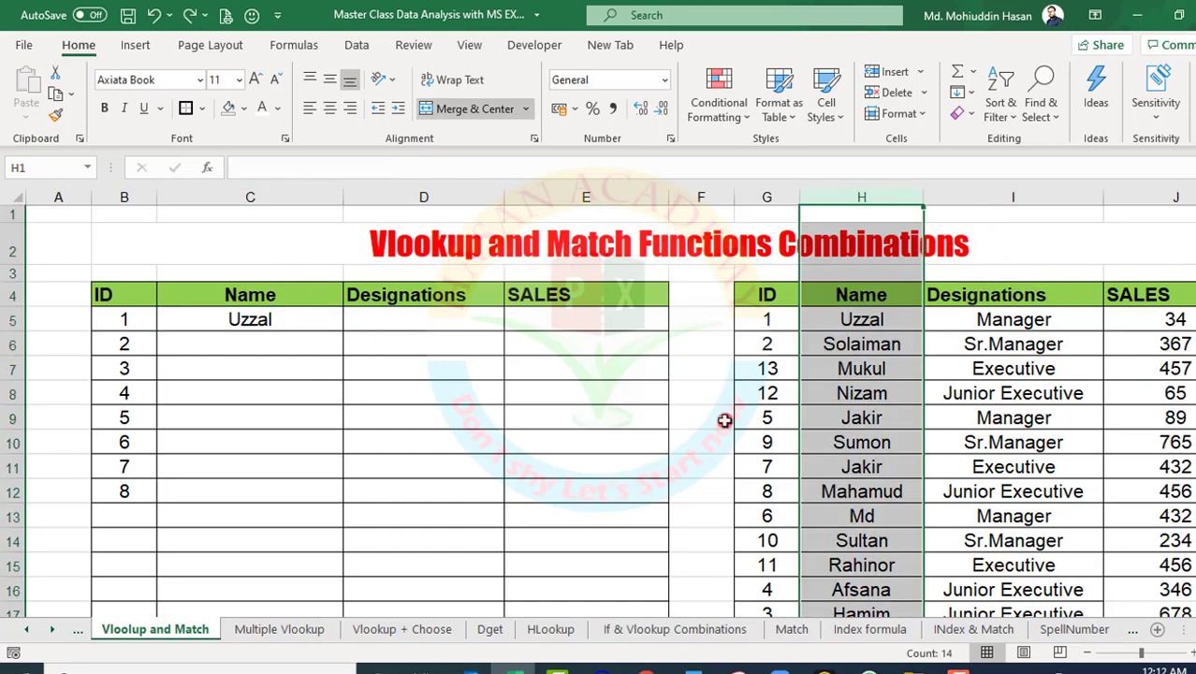
- Try moving the source table's Name column from H4:H18 to K4, check the lookup in C5, and undo the move
drag(854, 291, 861, 562)
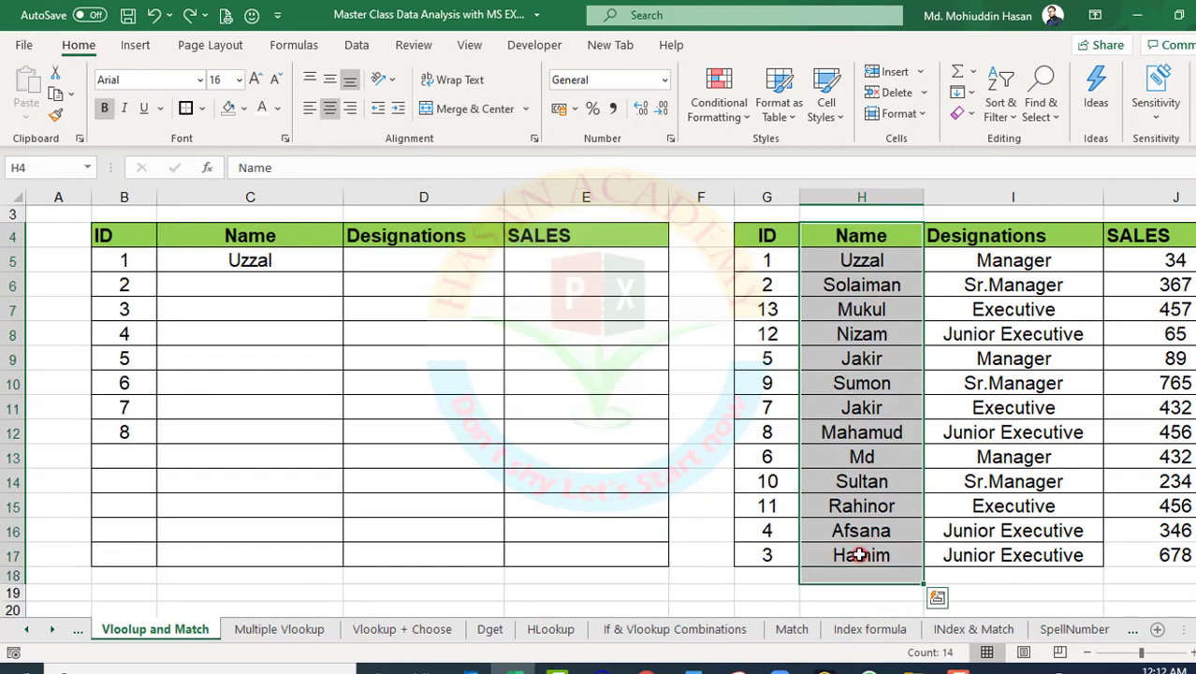
key(ctrl+c)
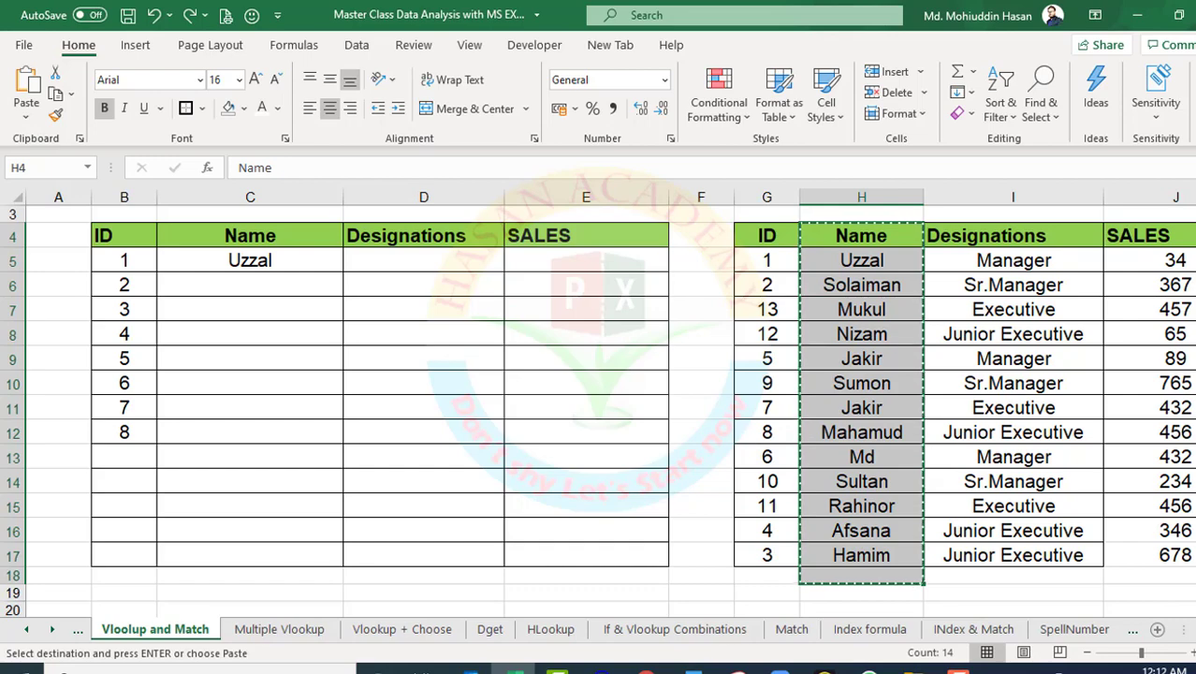
scroll(609, 403, right, 1)
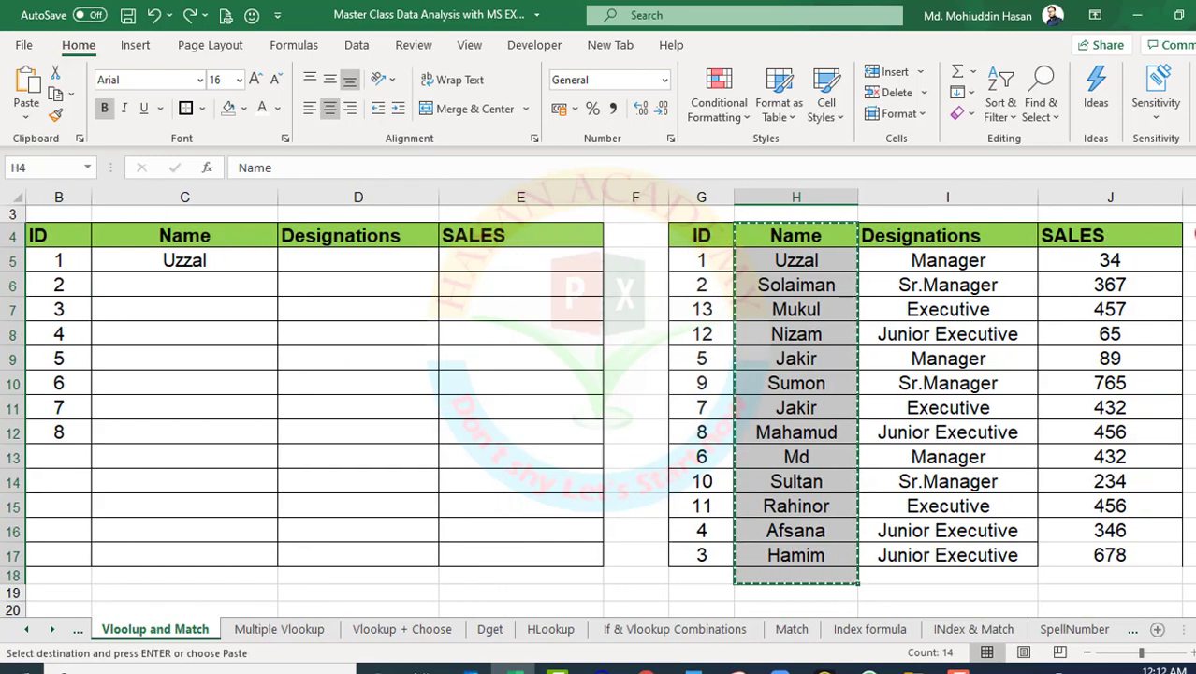
click(1188, 235)
key(ctrl+v)
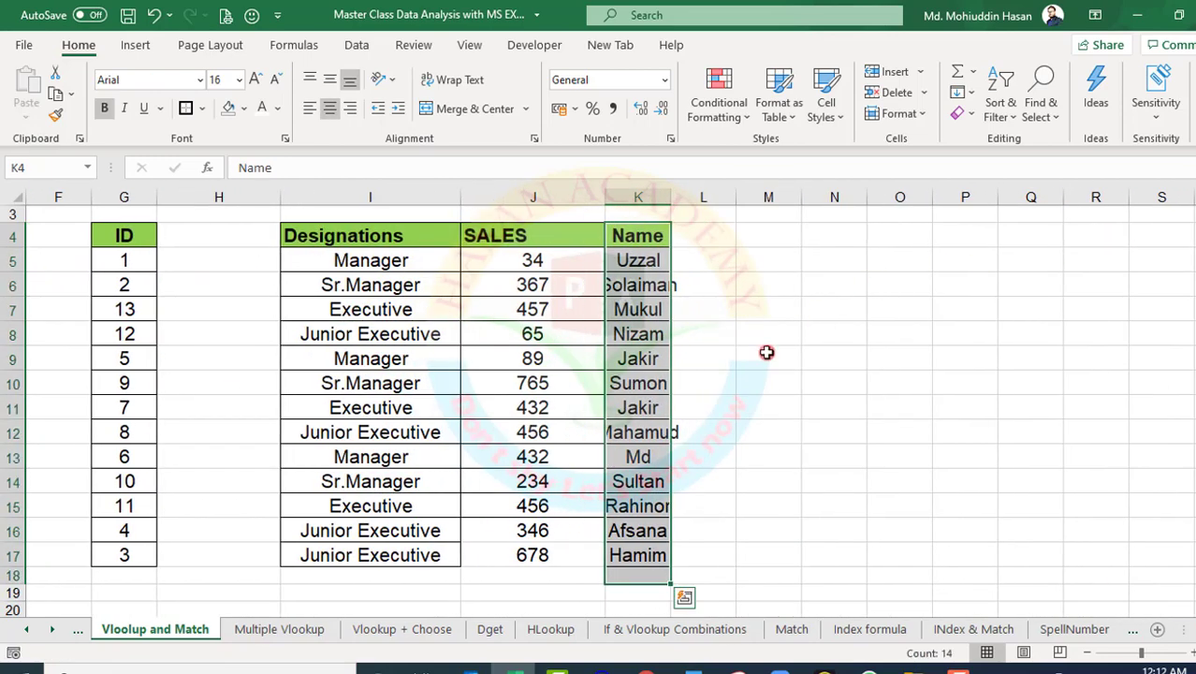
click(1166, 630)
scroll(609, 404, left, 5)
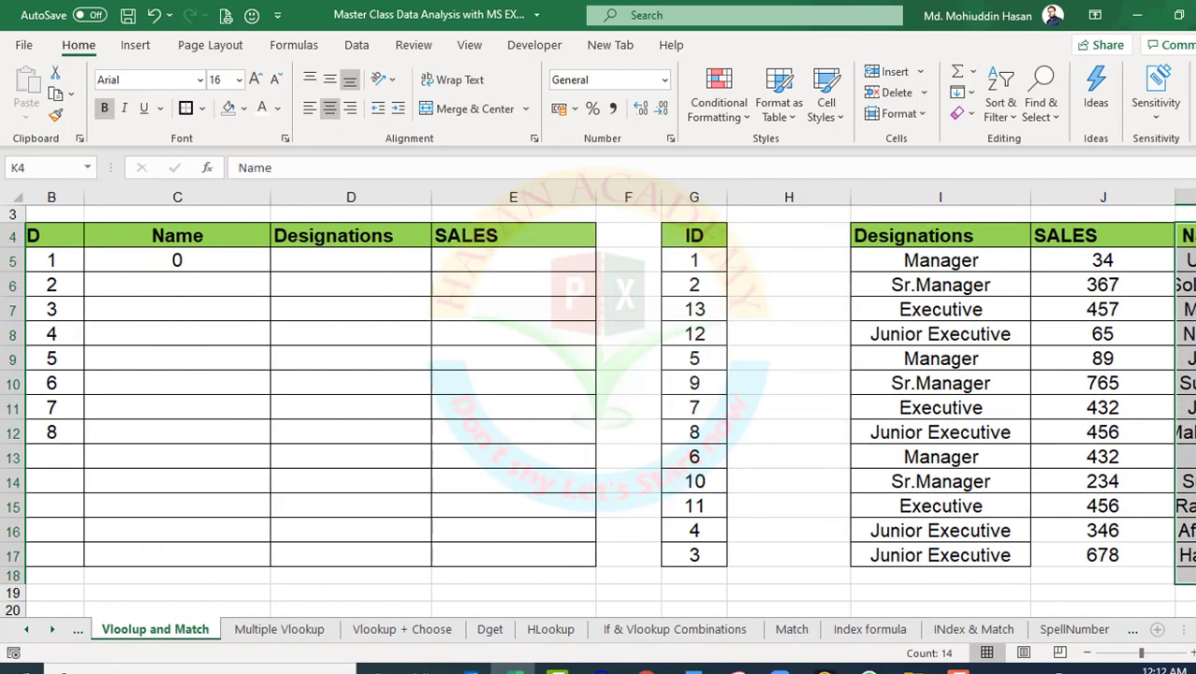
click(209, 257)
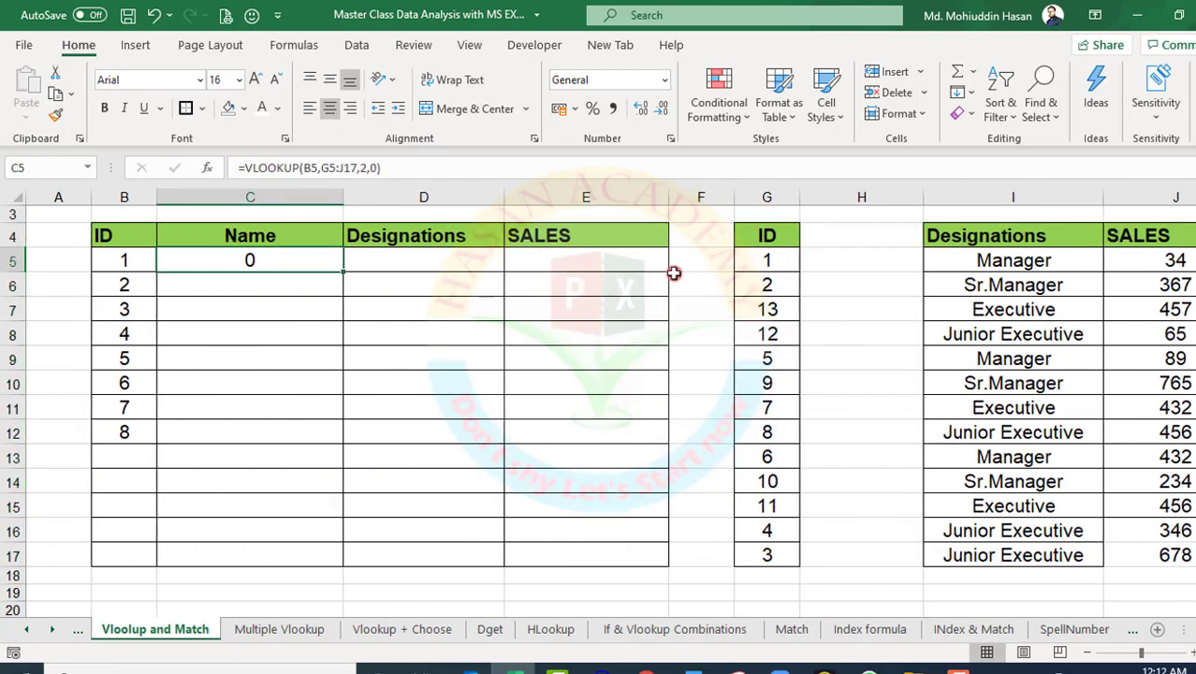
click(851, 232)
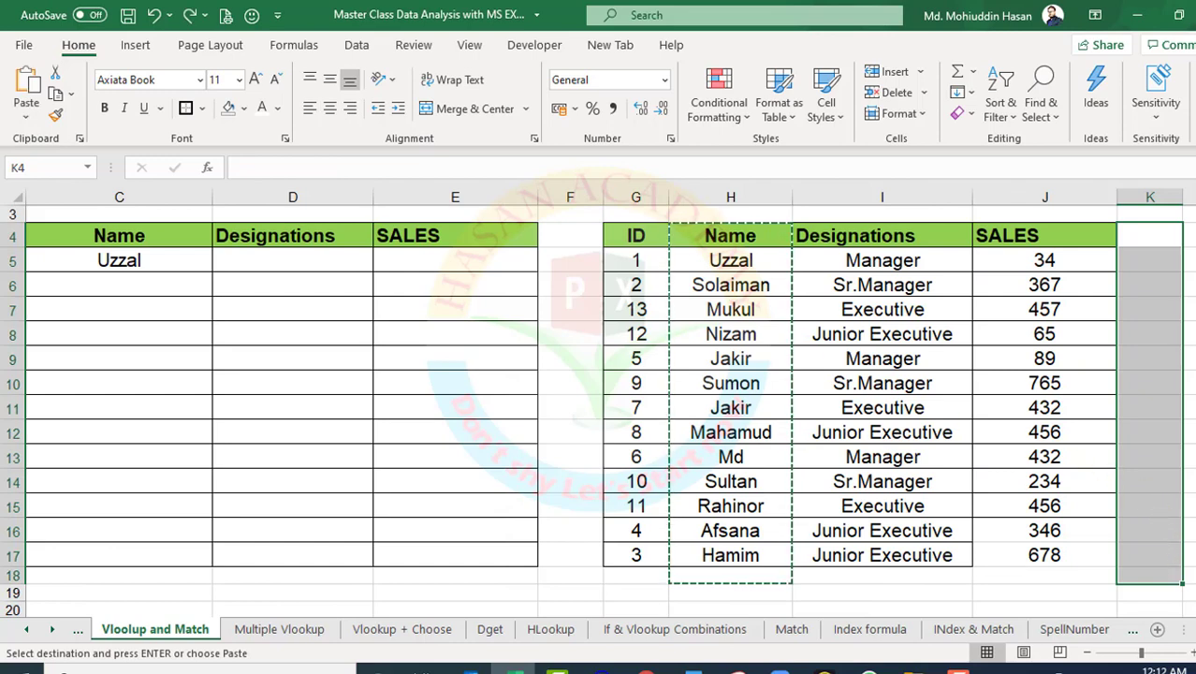
scroll(1139, 582, left, 1)
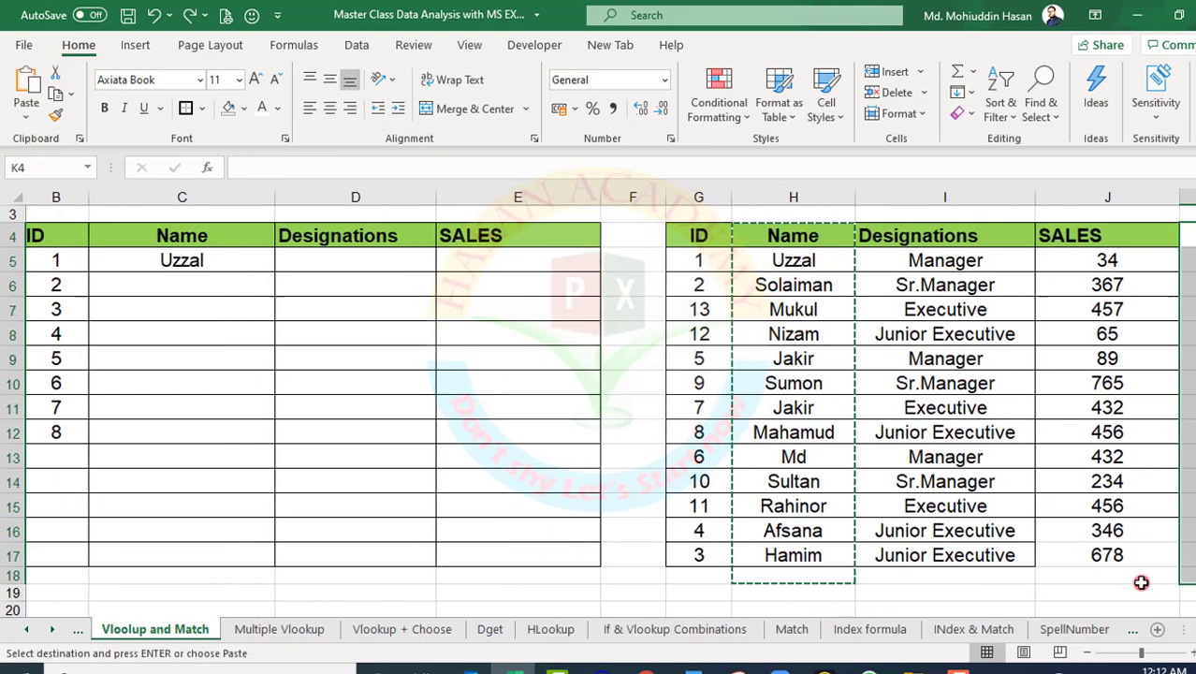
- Replace the column index 2 in C5's VLOOKUP formula with a MATCH function that uses header C4 as its lookup value
click(214, 271)
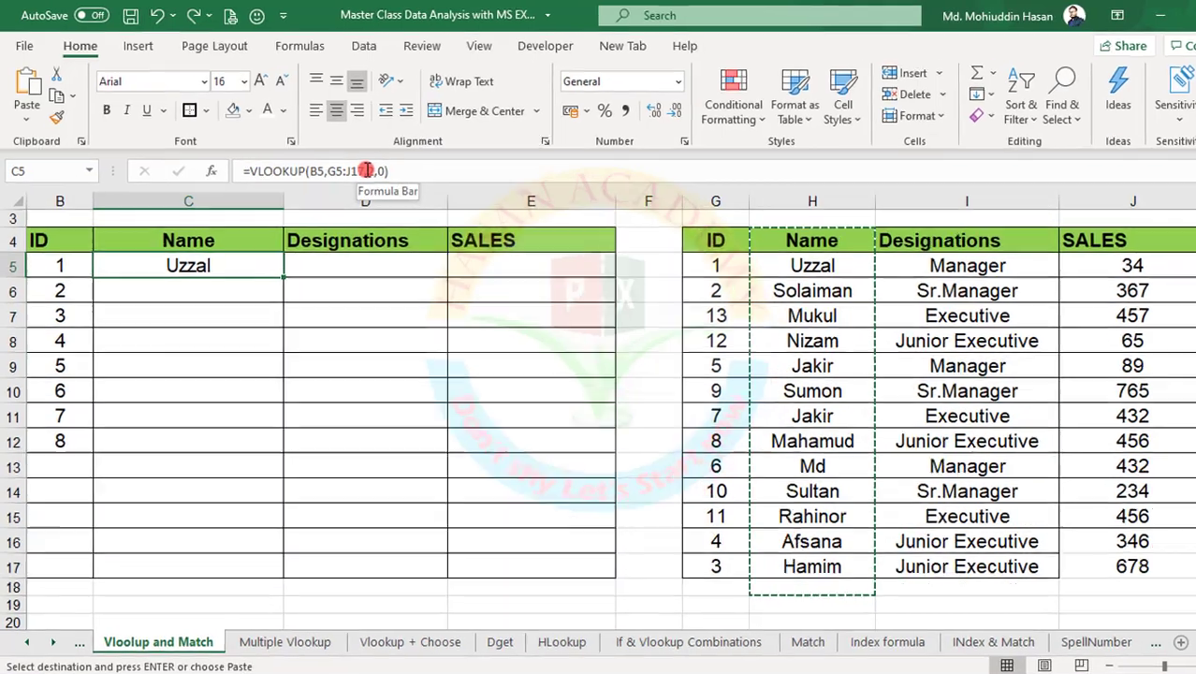
click(371, 171)
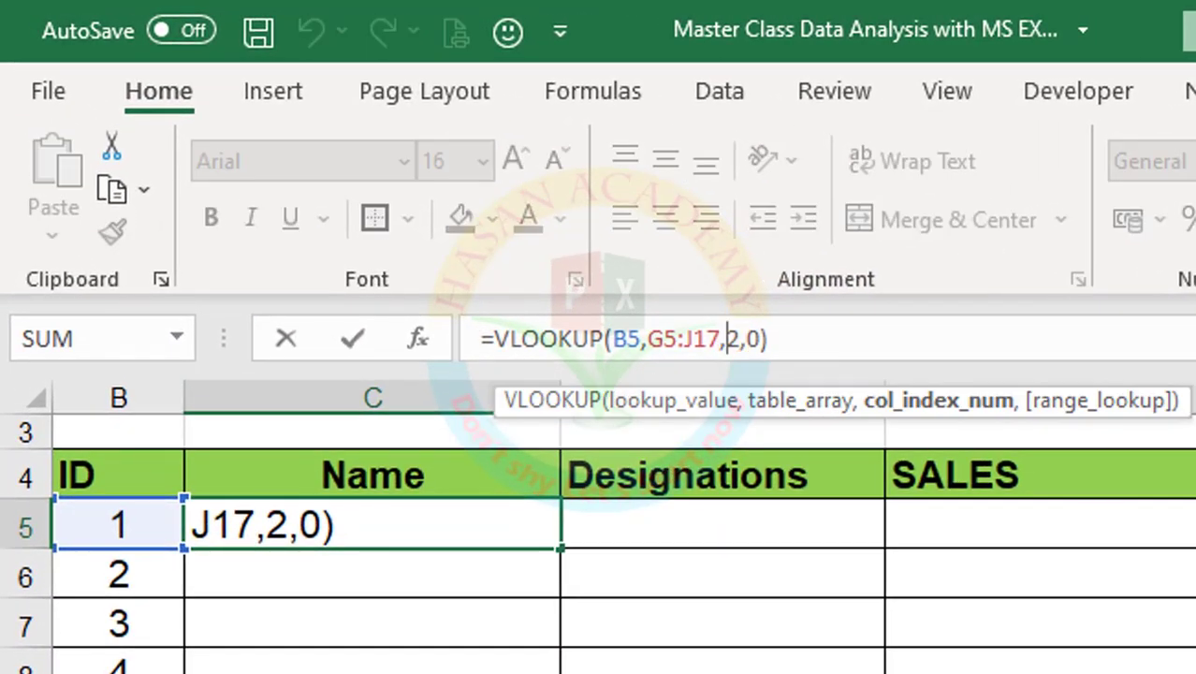
click(736, 339)
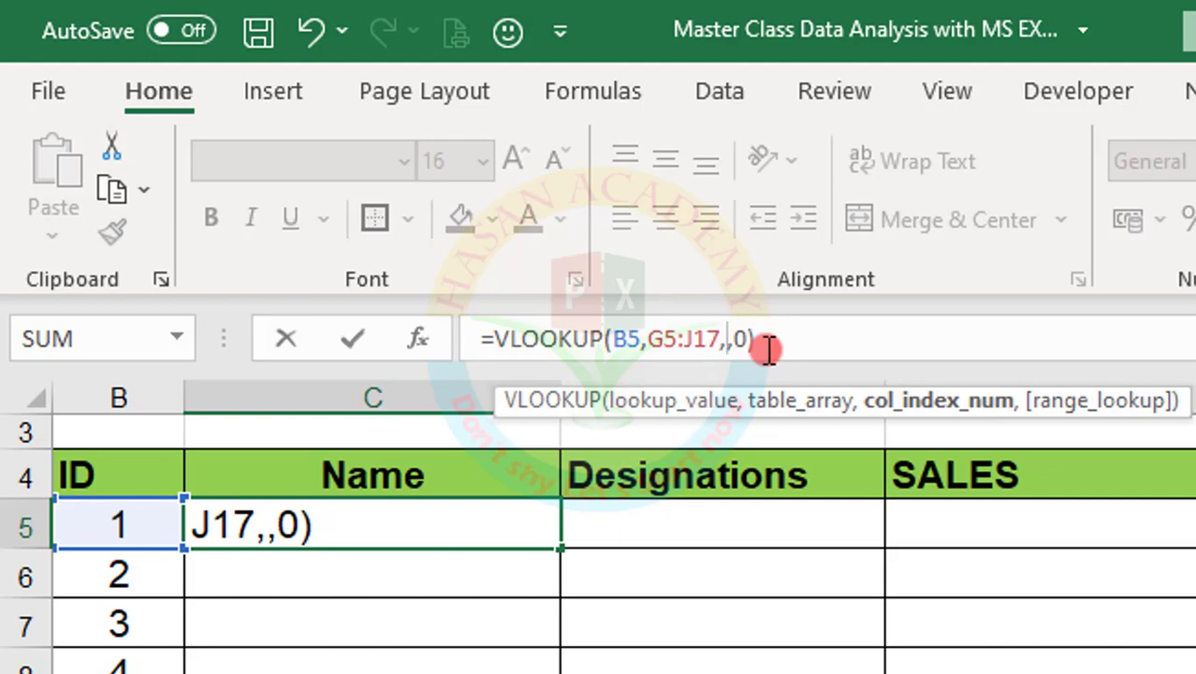
text(m)
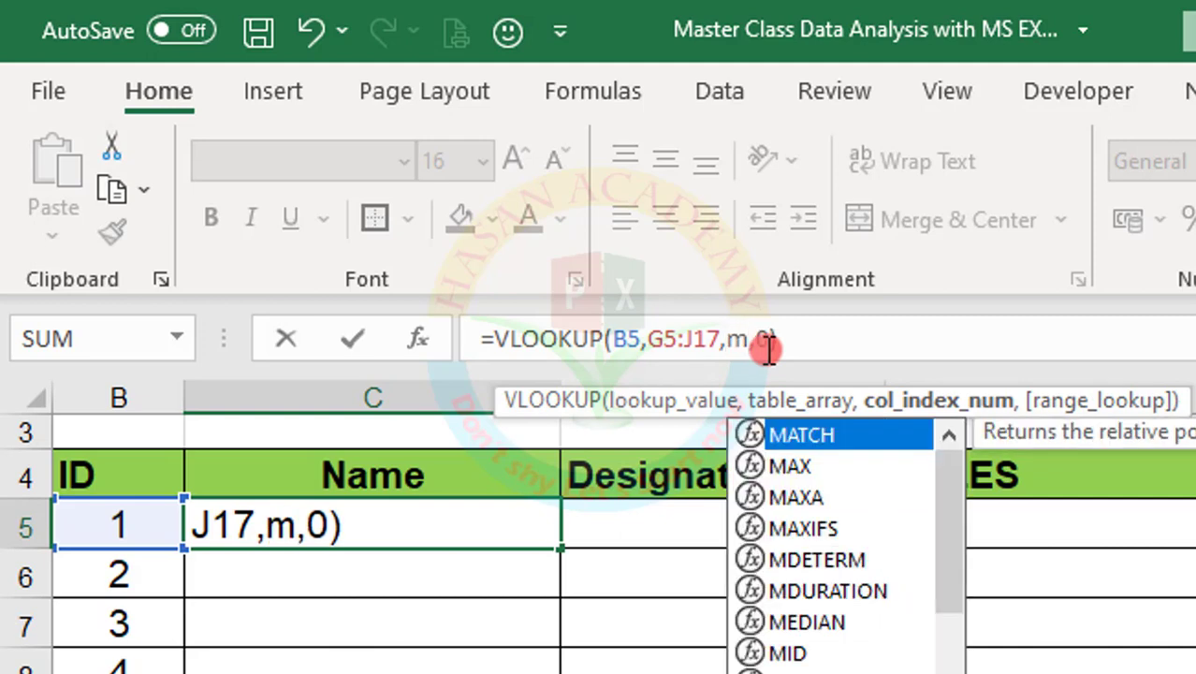
double_click(795, 440)
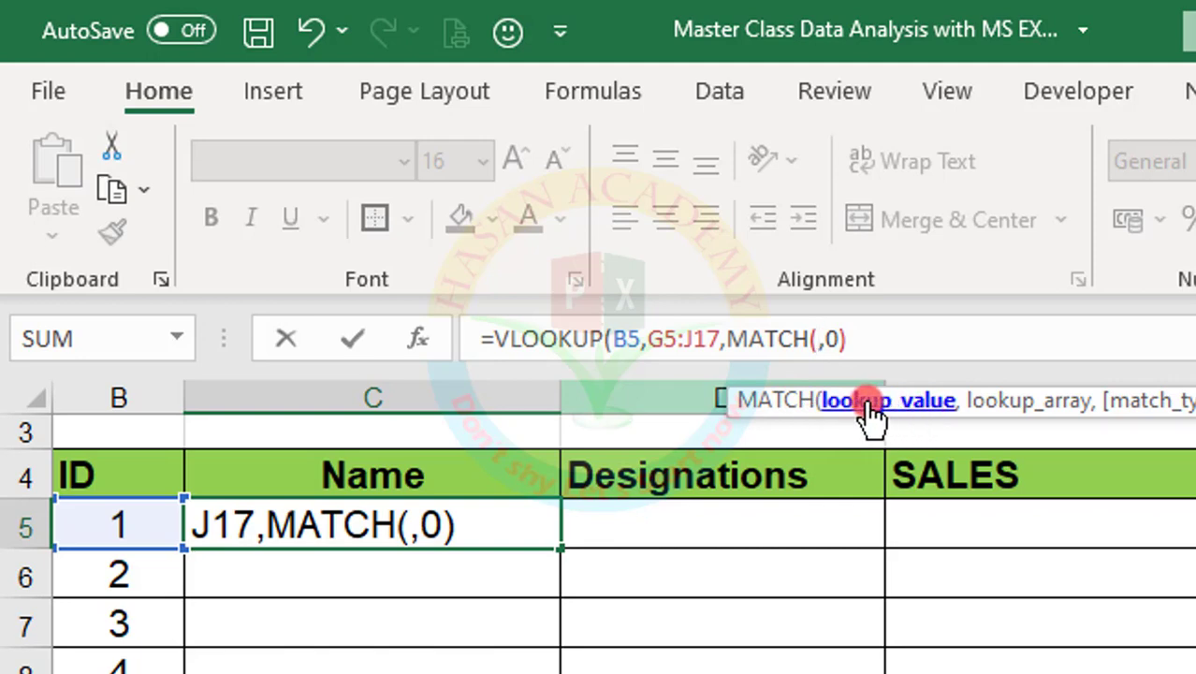
click(349, 475)
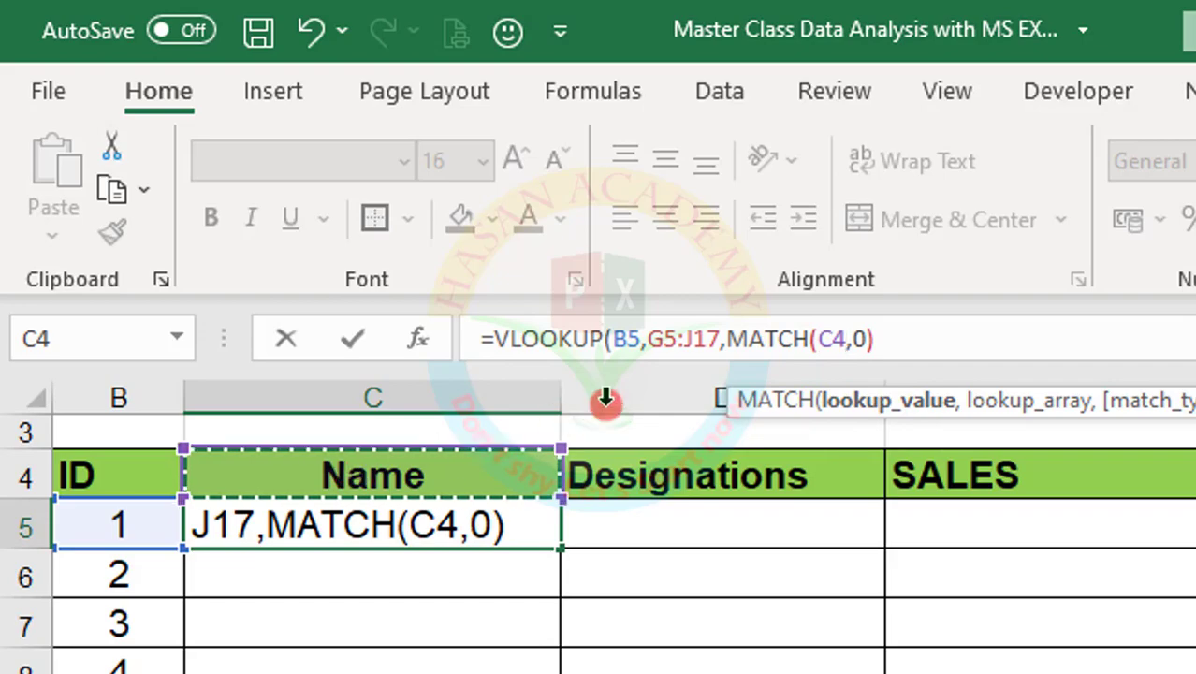
- Complete C5 as =VLOOKUP(B5,G5:J17,MATCH(C4,G4:J4,0),0), using the source headers as the lookup array with an exact match
text(,)
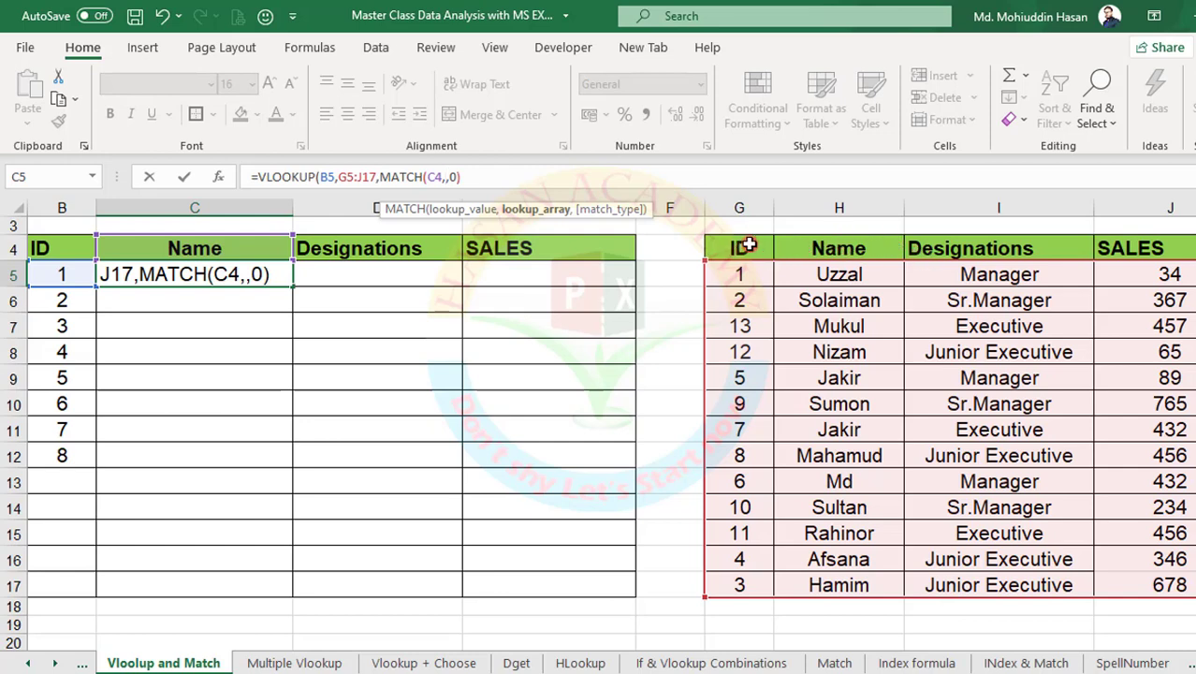
drag(739, 245, 1132, 245)
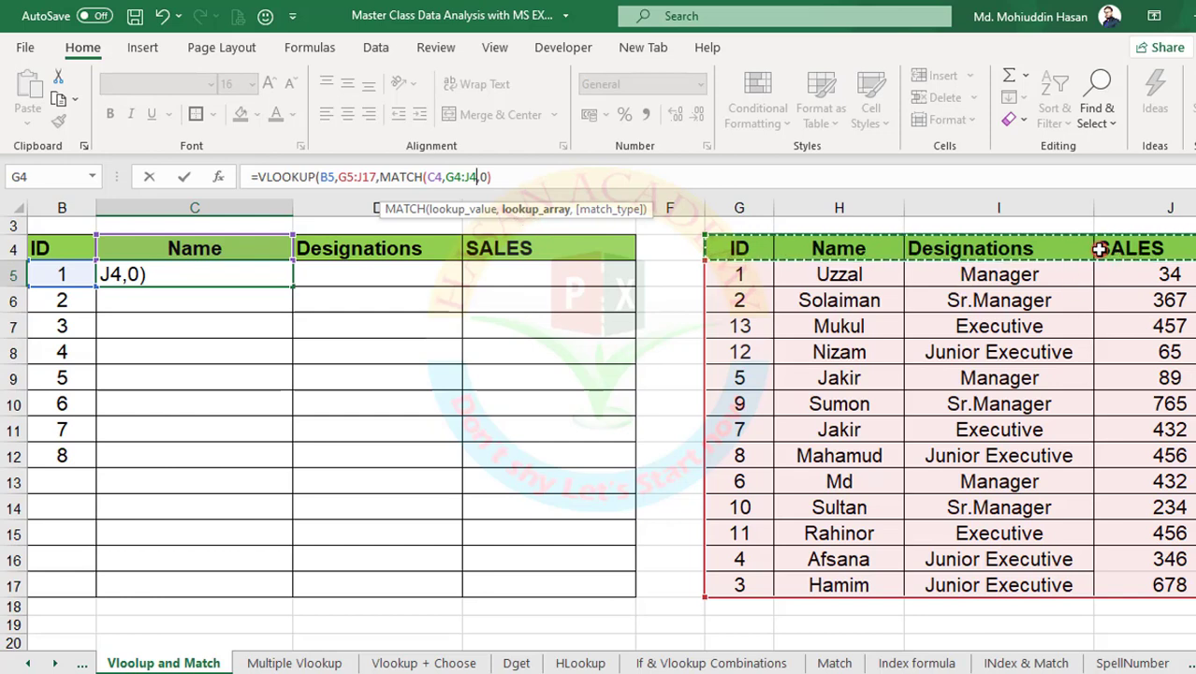
text(,)
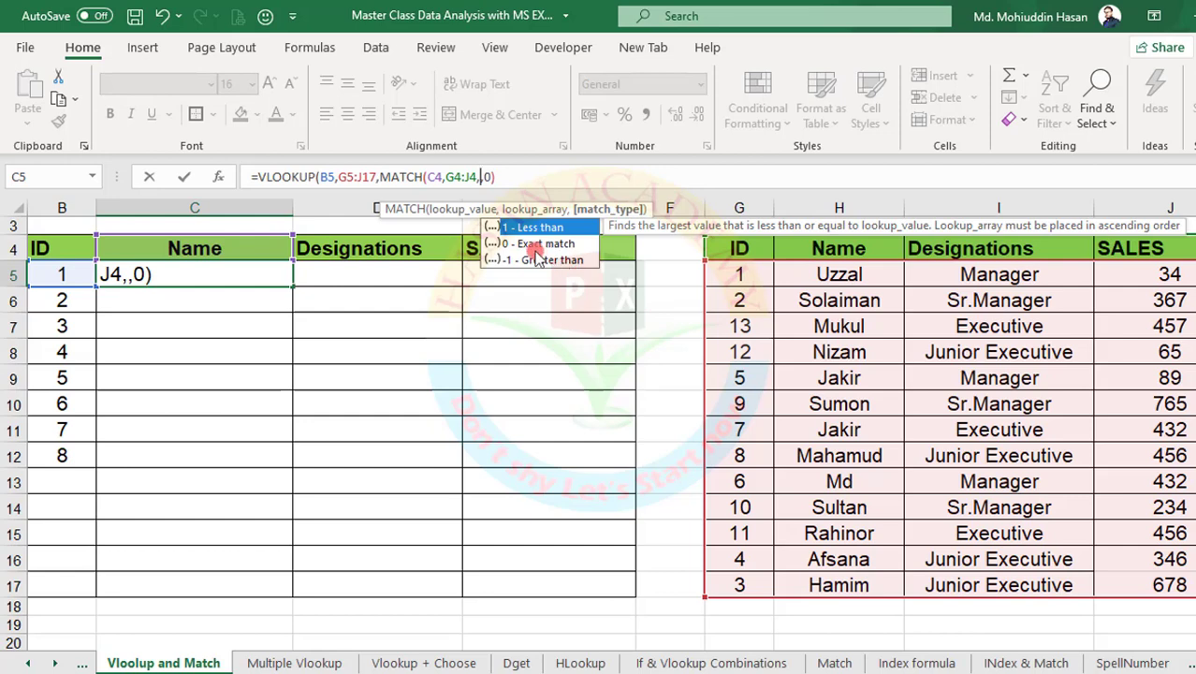
text(0)
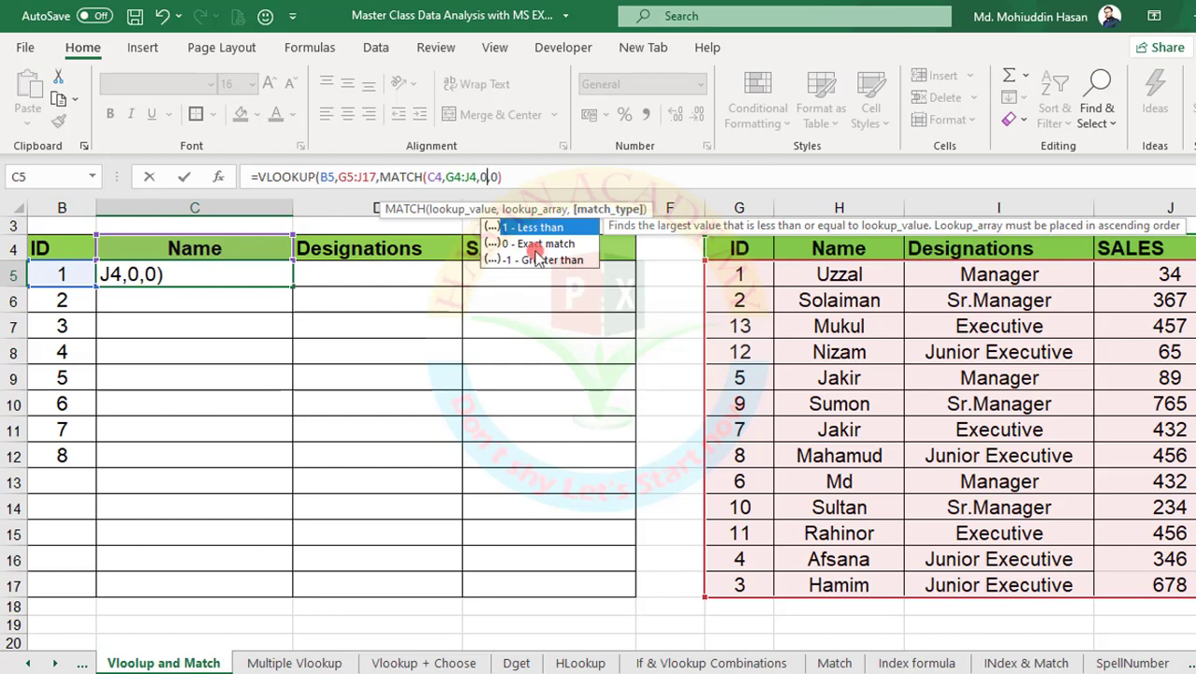
text())
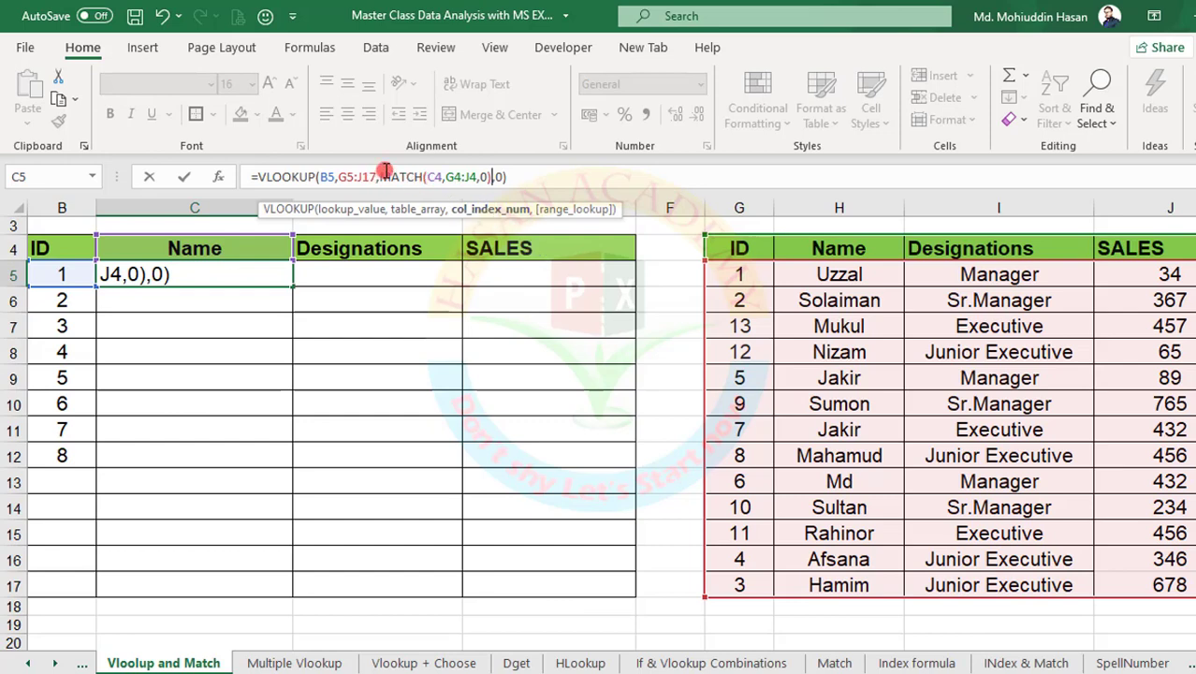
drag(380, 176, 460, 179)
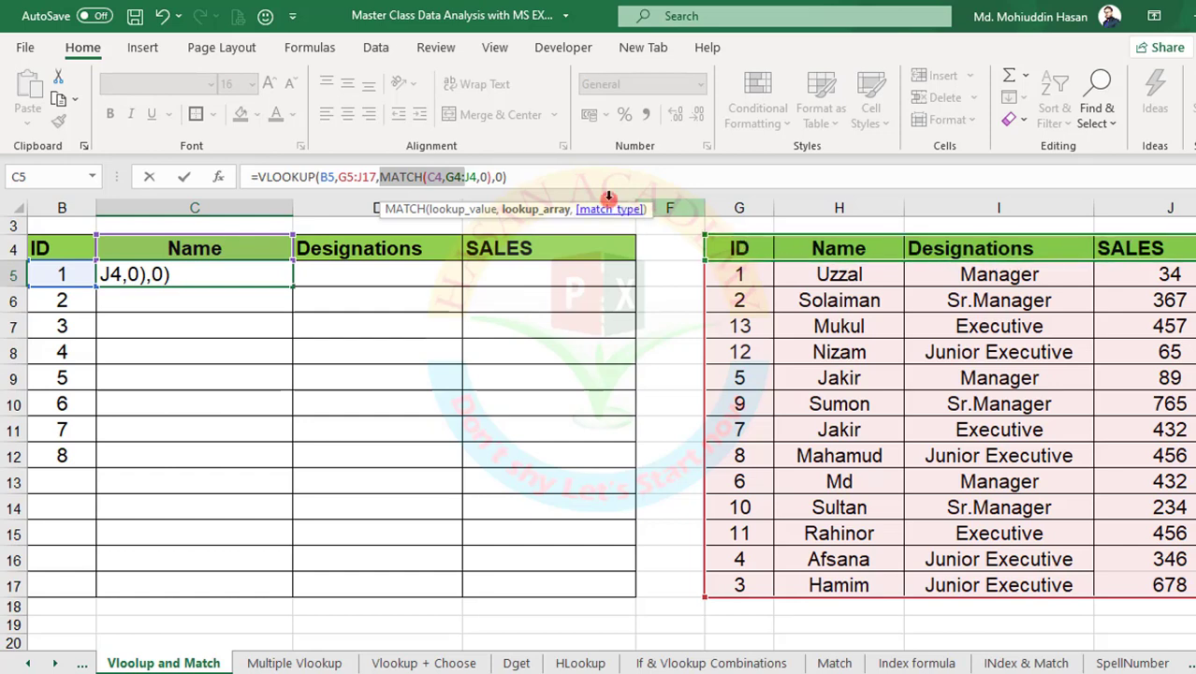
click(479, 176)
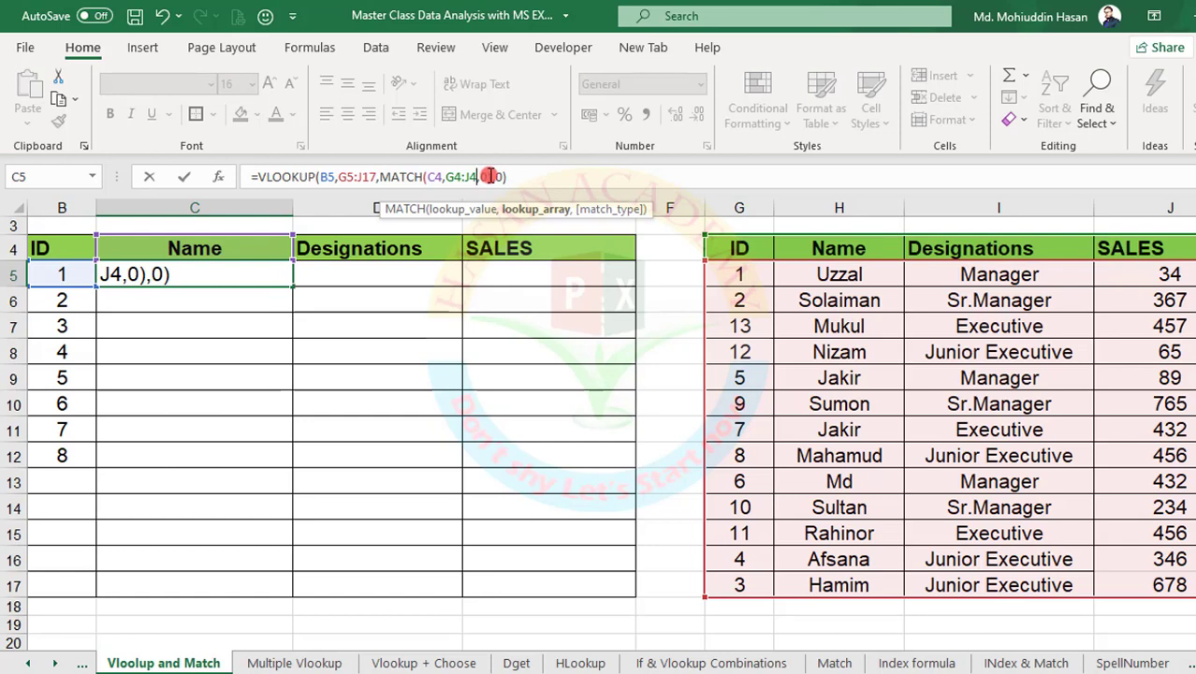
key(Return)
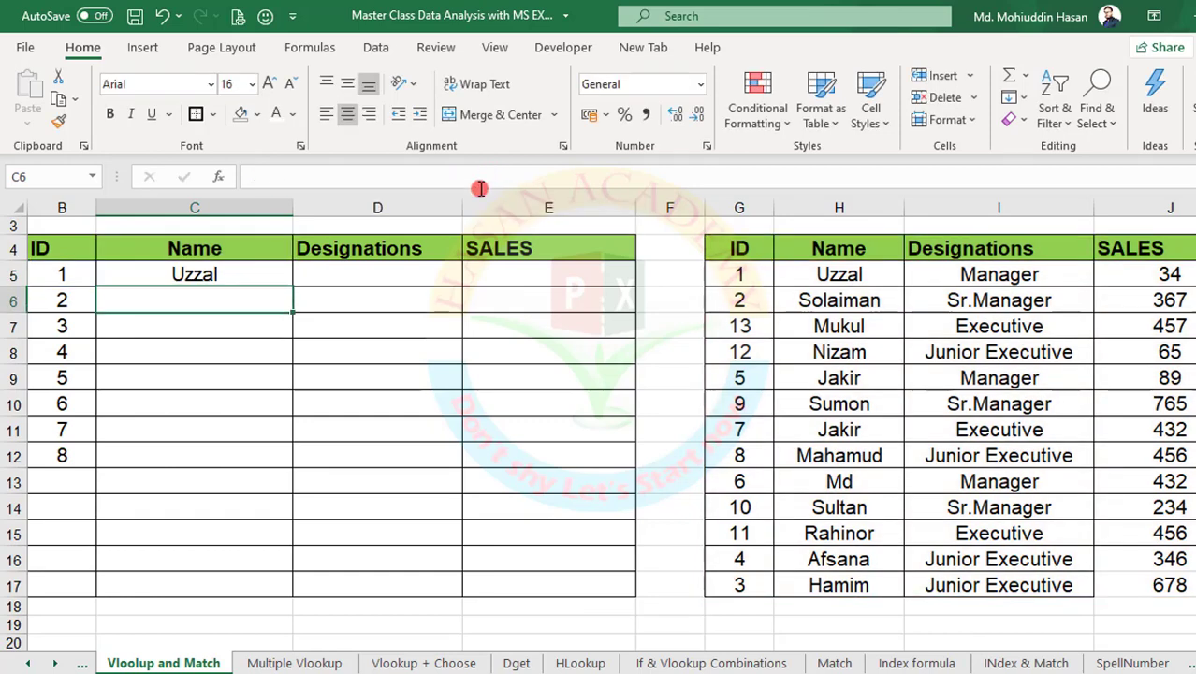
- Insert two blank columns before the source table's Name column, checking the C5 lookup after the first one
click(223, 272)
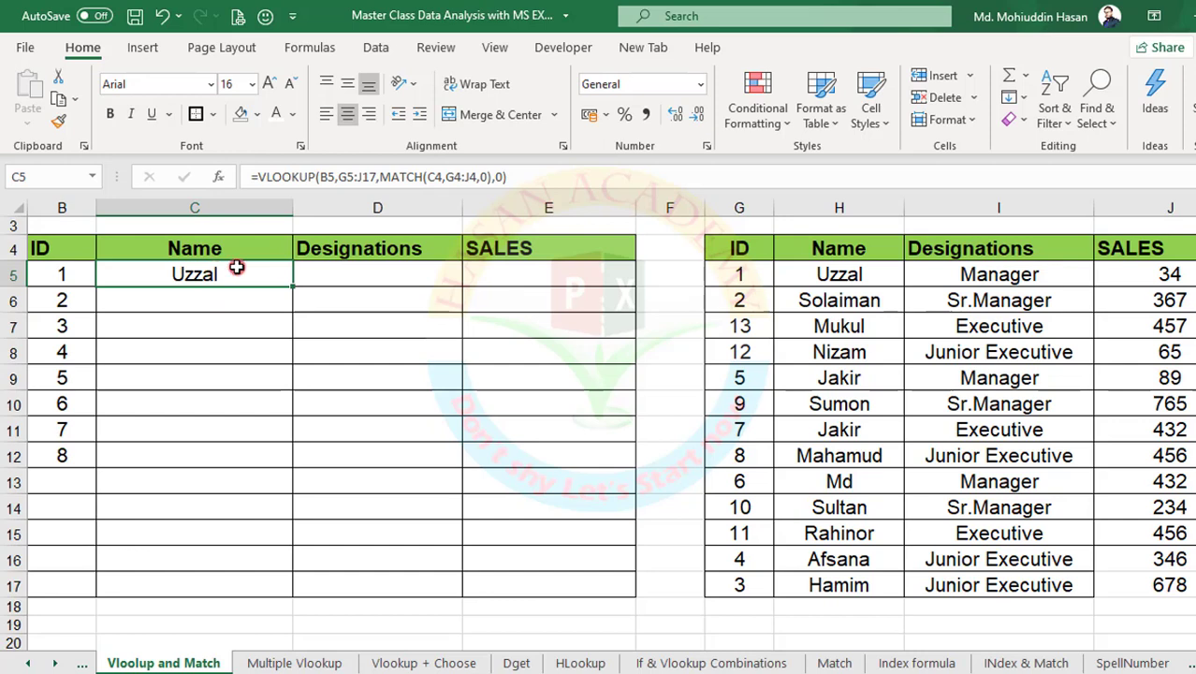
click(853, 207)
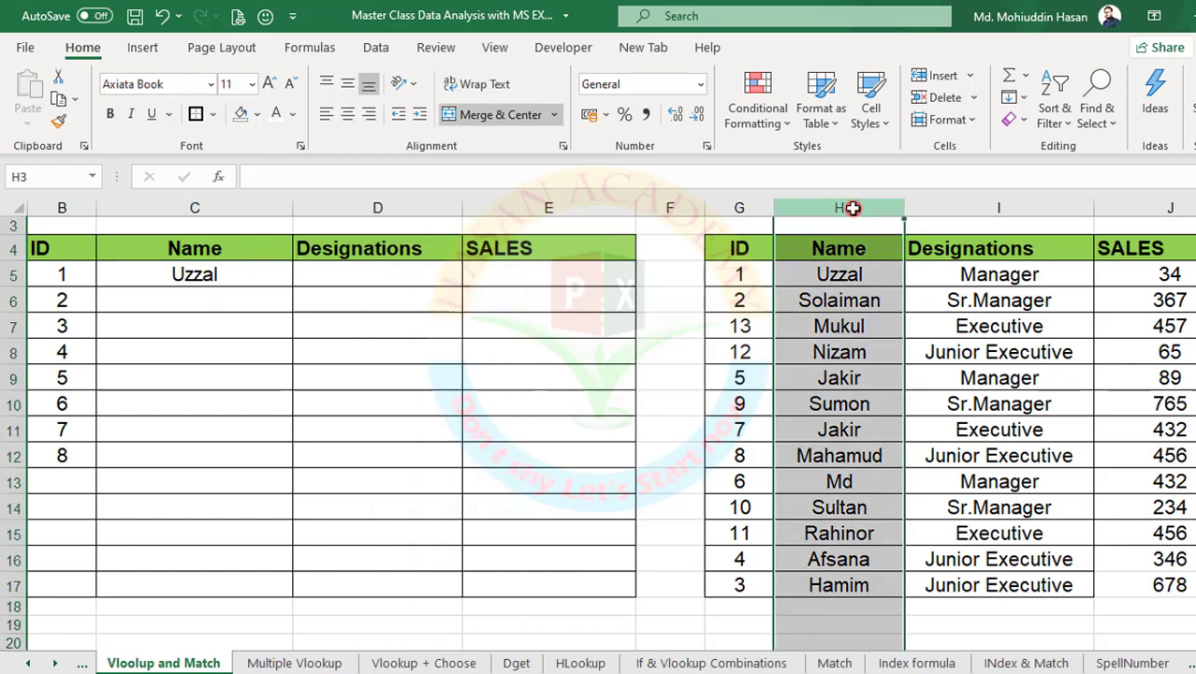
right_click(853, 207)
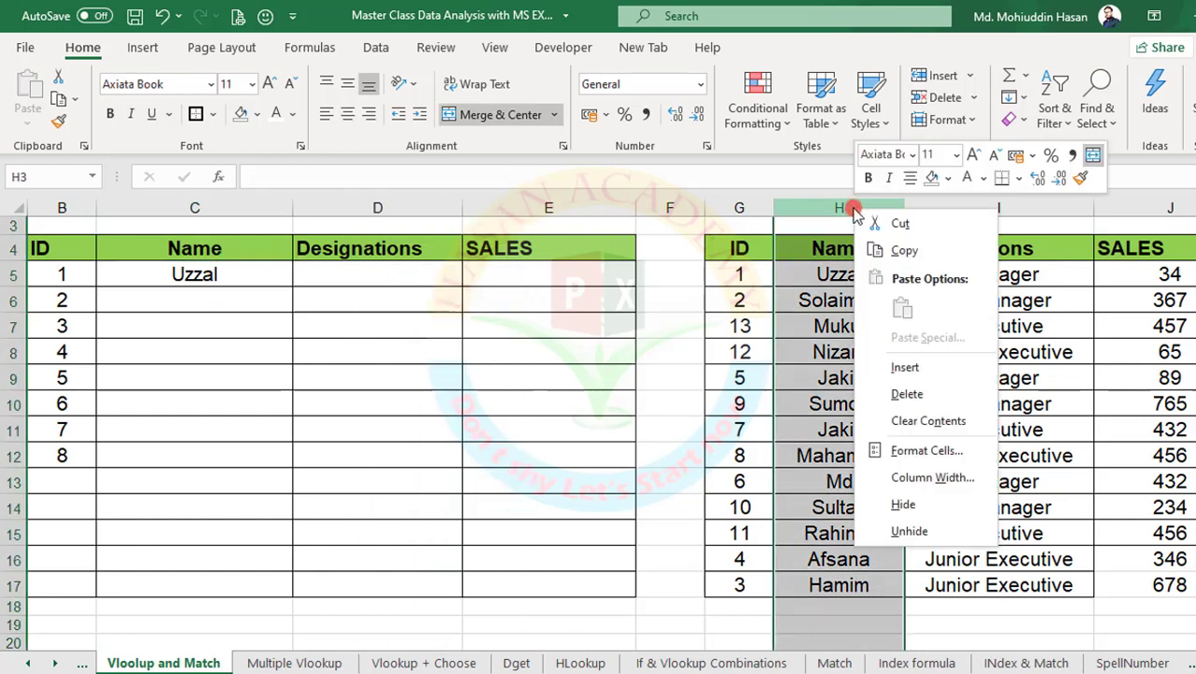
click(903, 368)
click(194, 276)
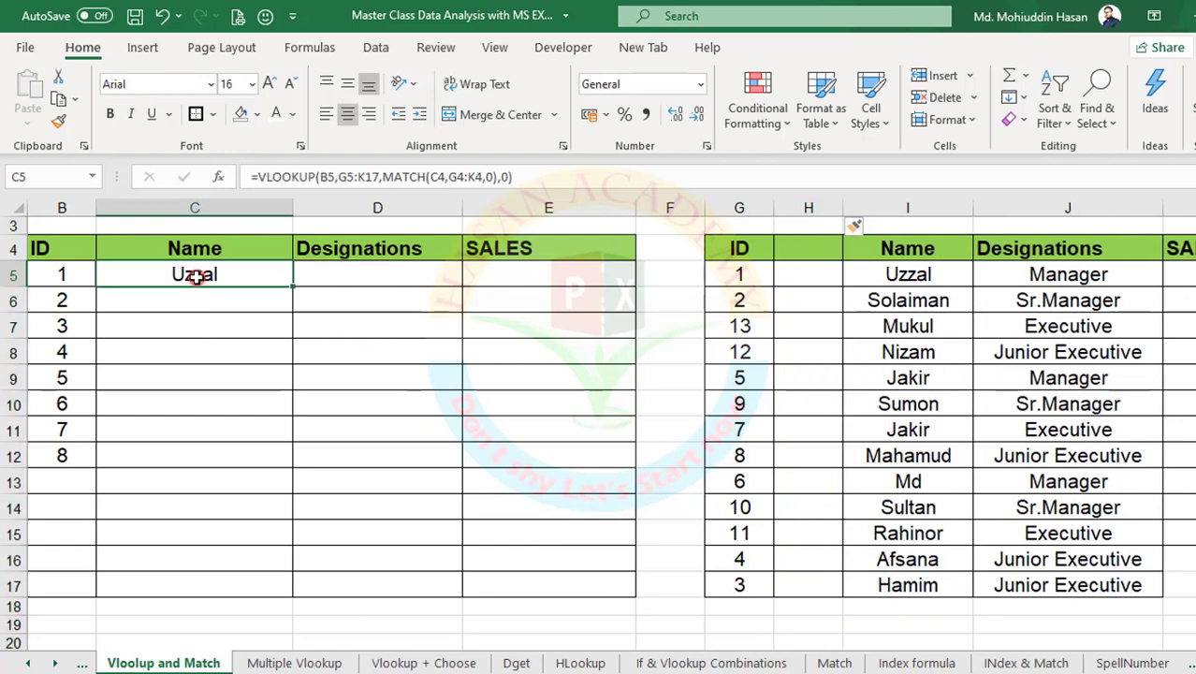
right_click(812, 208)
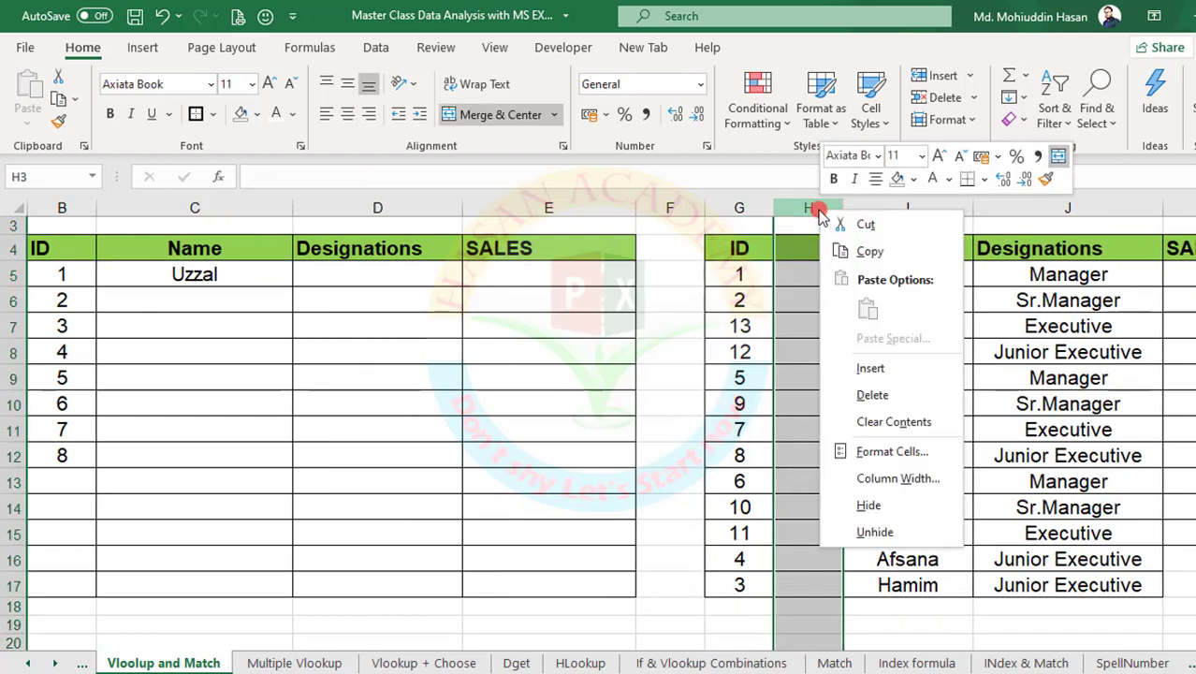
click(869, 369)
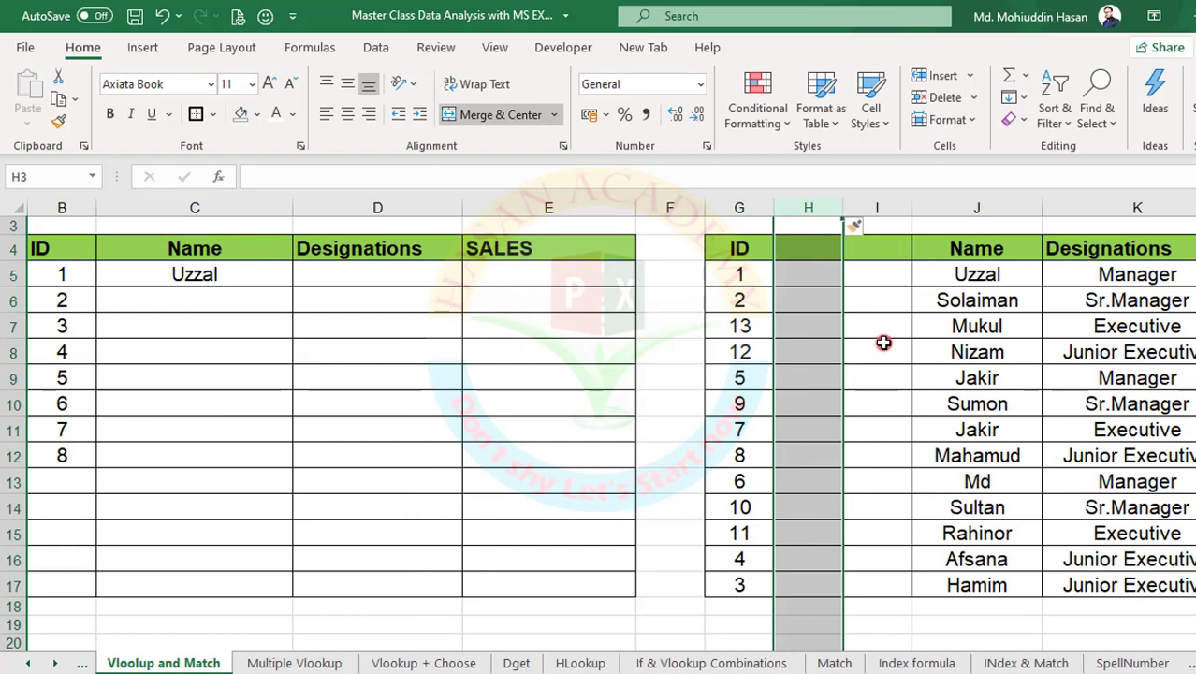
- Move the source table's Name column from J4:J17 to I4
drag(994, 251, 985, 583)
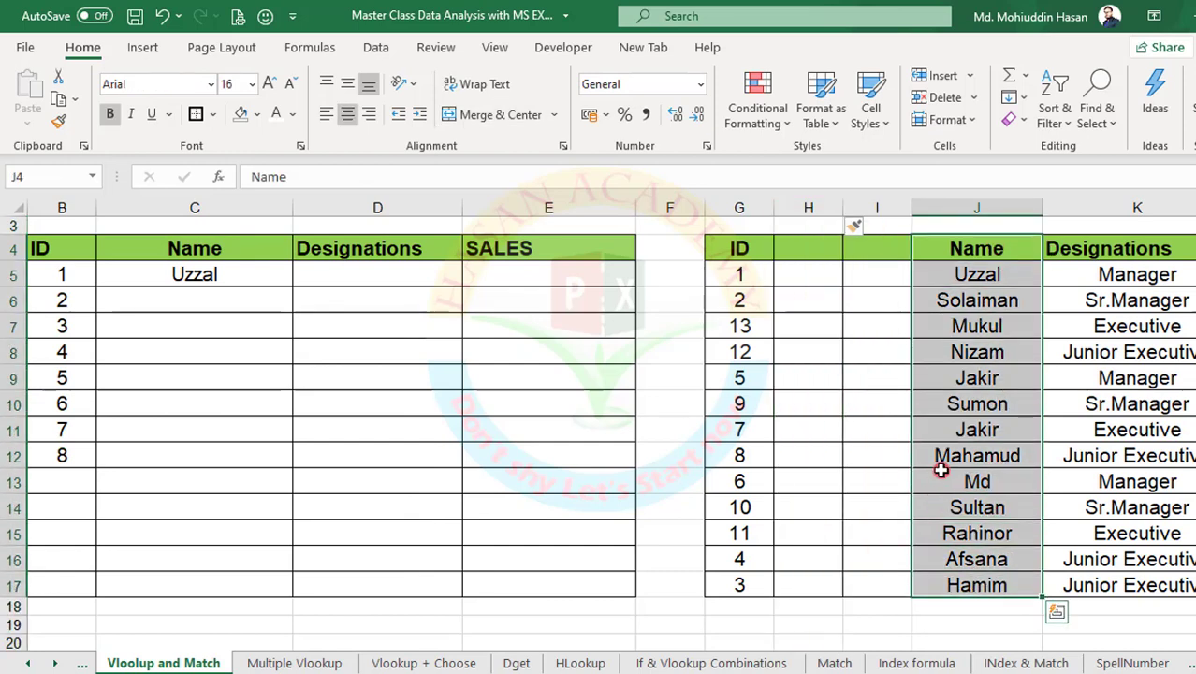
key(ctrl+c)
click(861, 250)
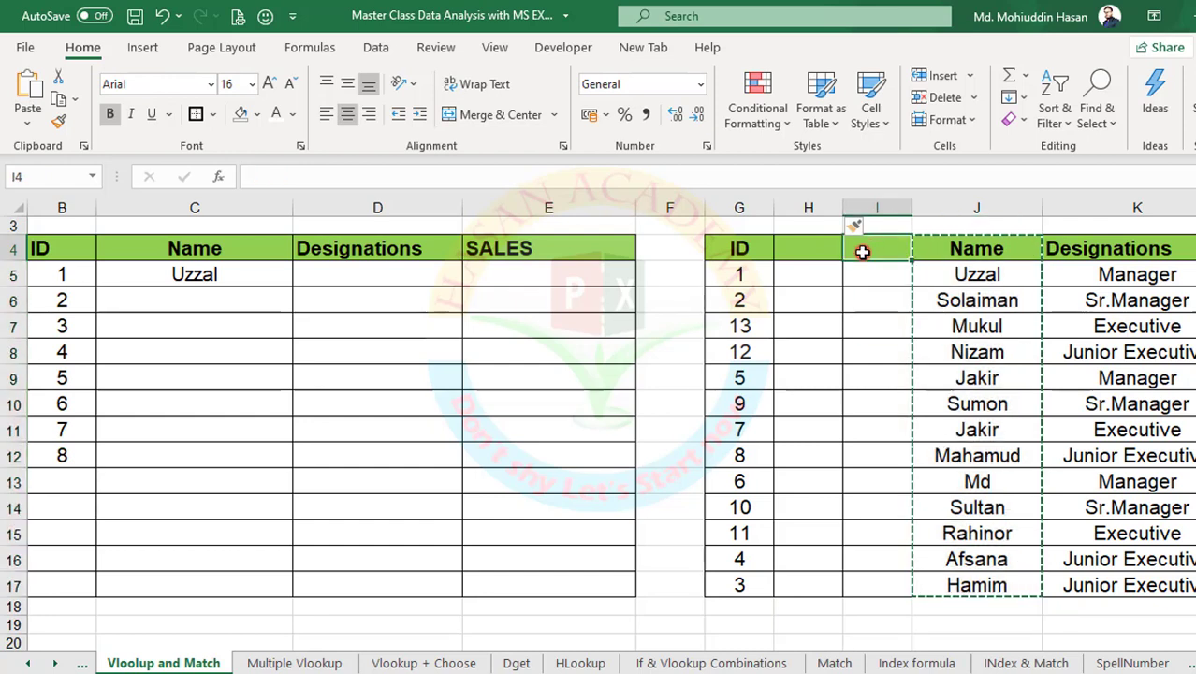
key(ctrl+v)
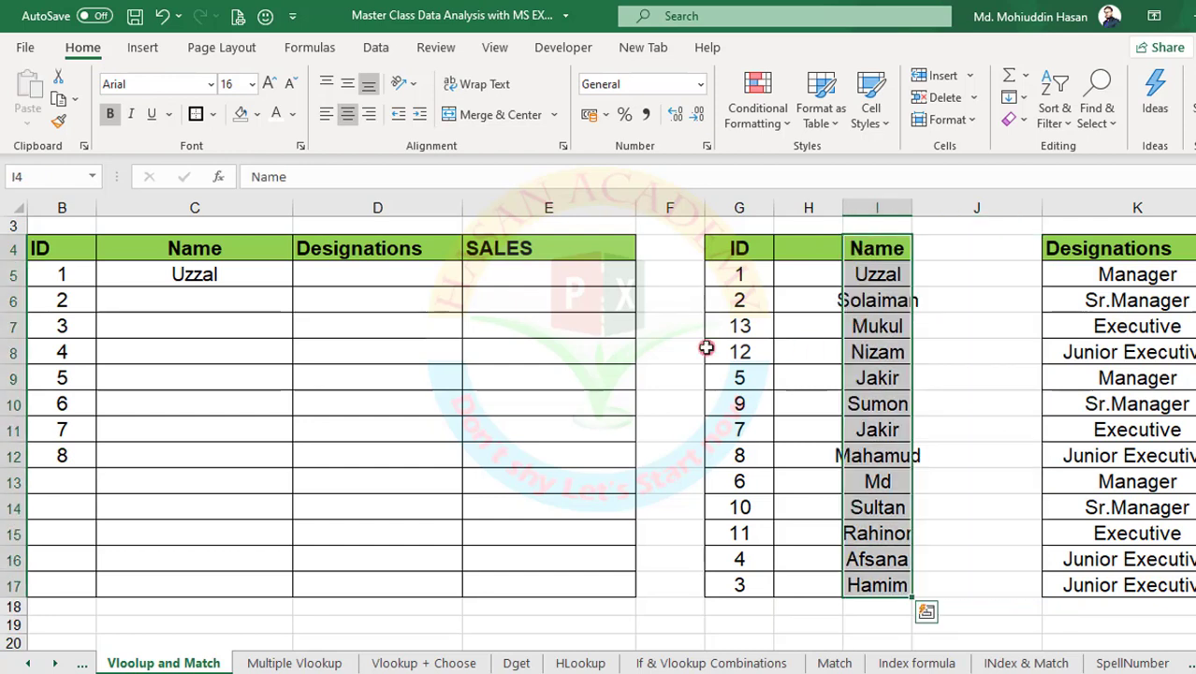
- Examine C5's formula and its MATCH lookup array against the source table's moved Name header
click(194, 278)
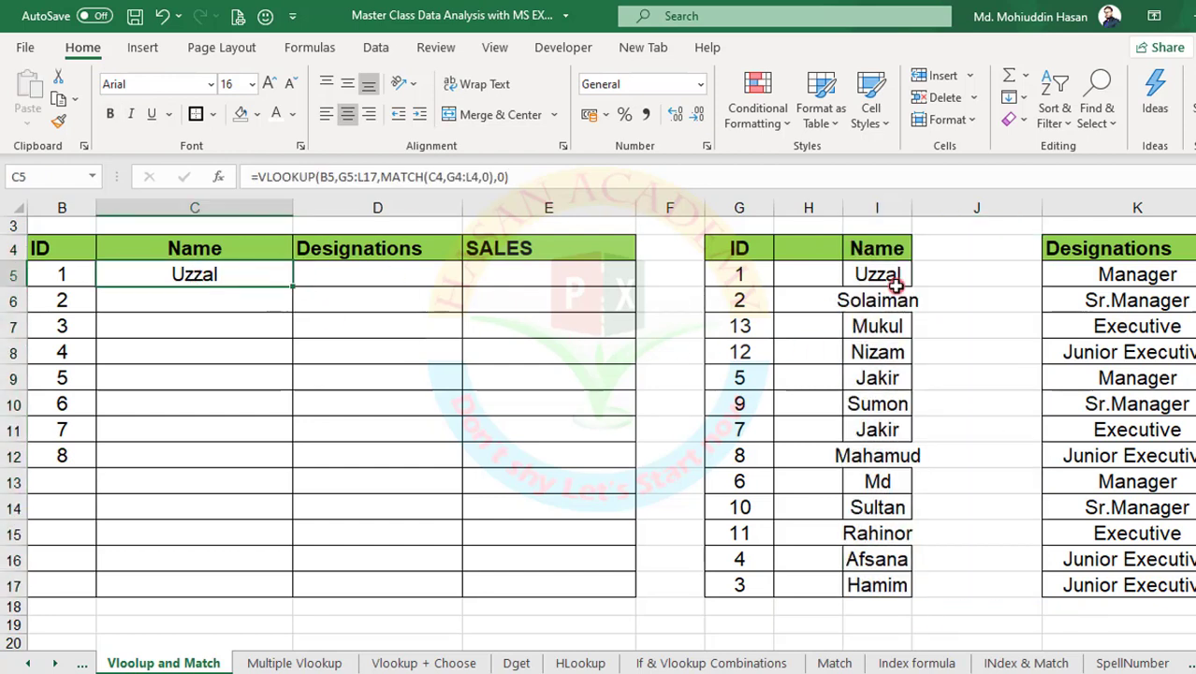
click(881, 248)
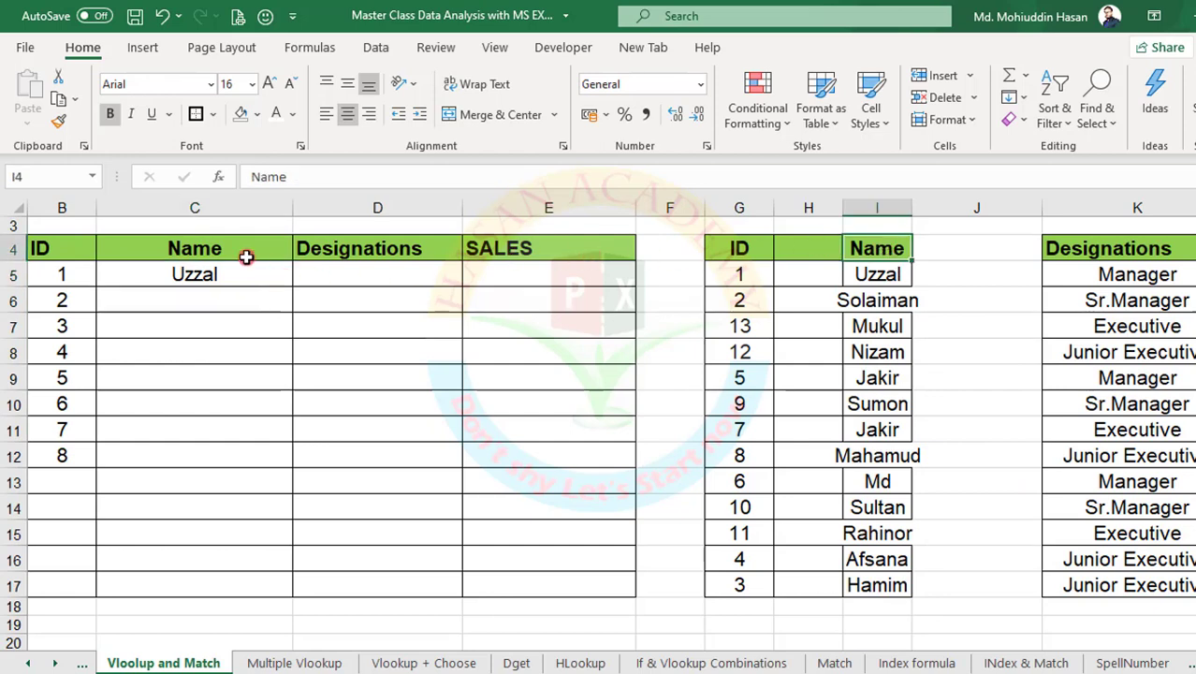
click(193, 271)
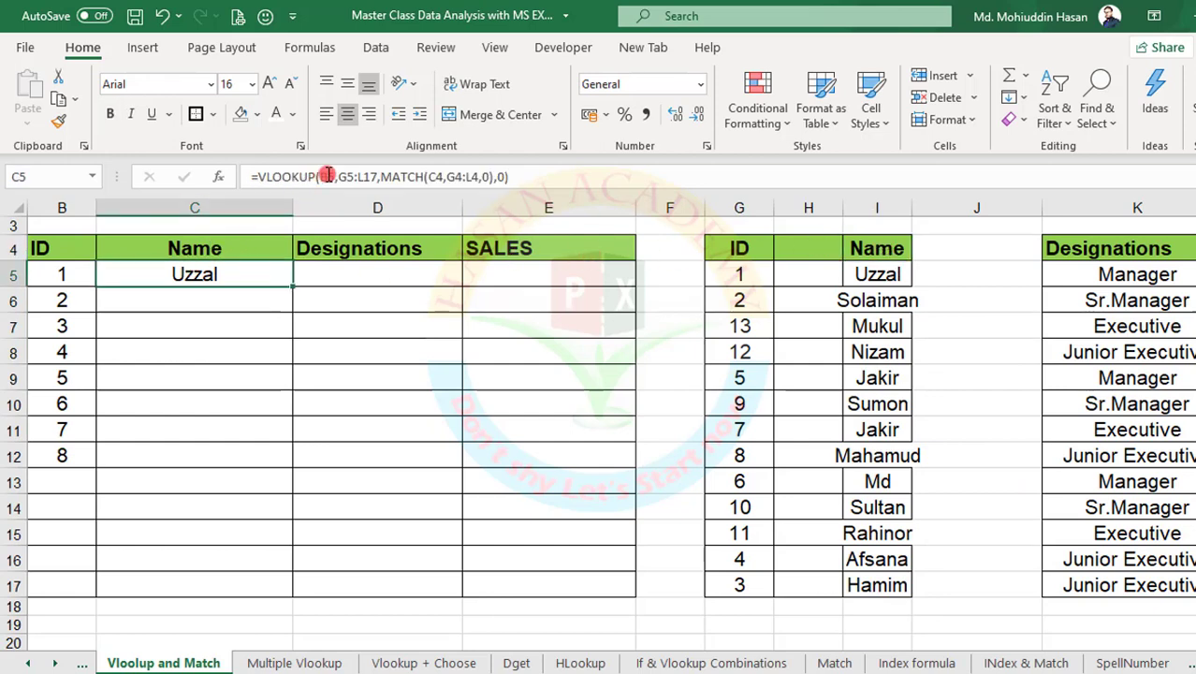
click(469, 176)
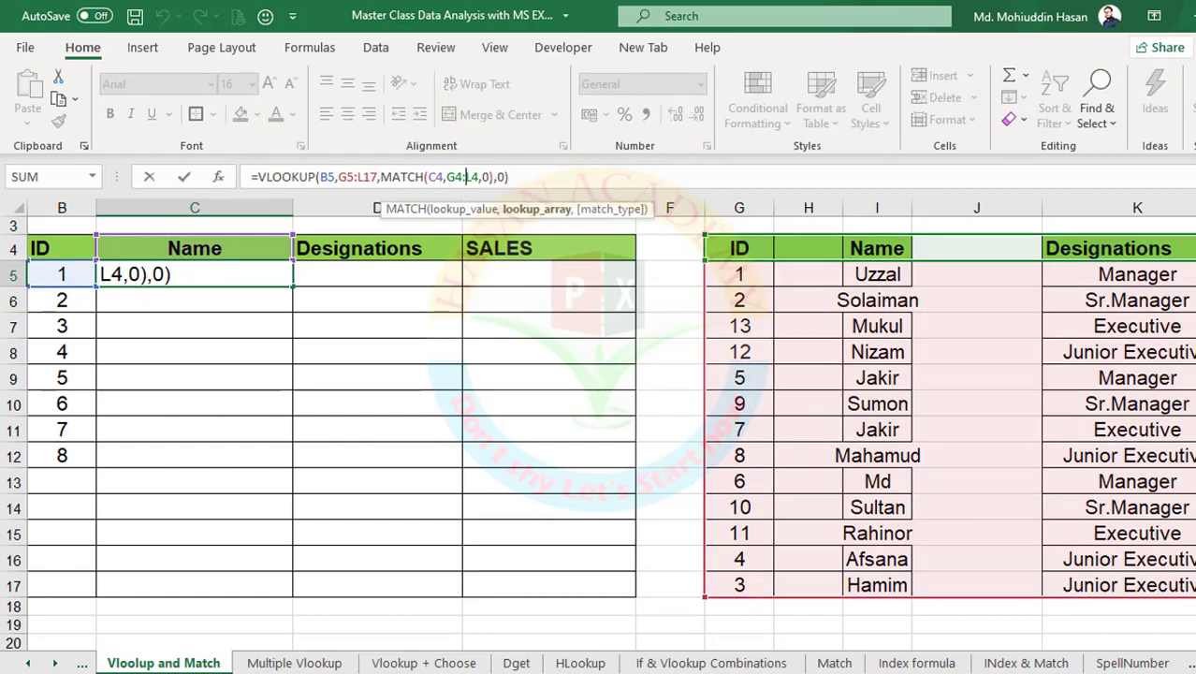
scroll(400, 248, right, 3)
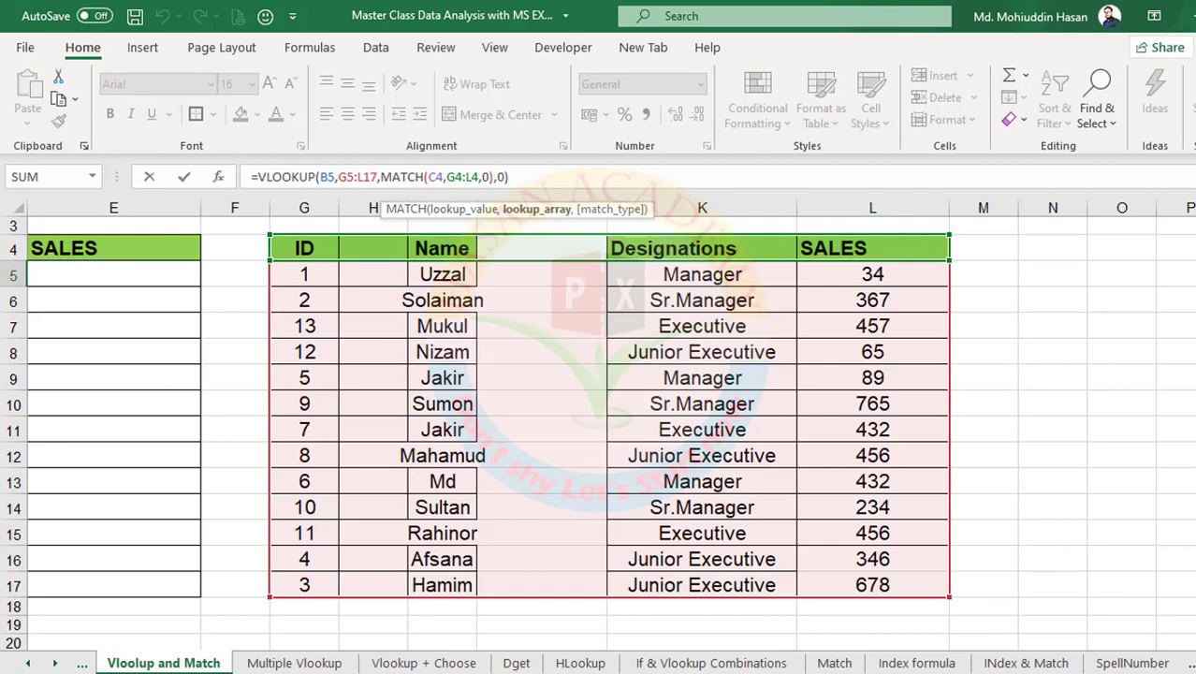
scroll(628, 369, left, 5)
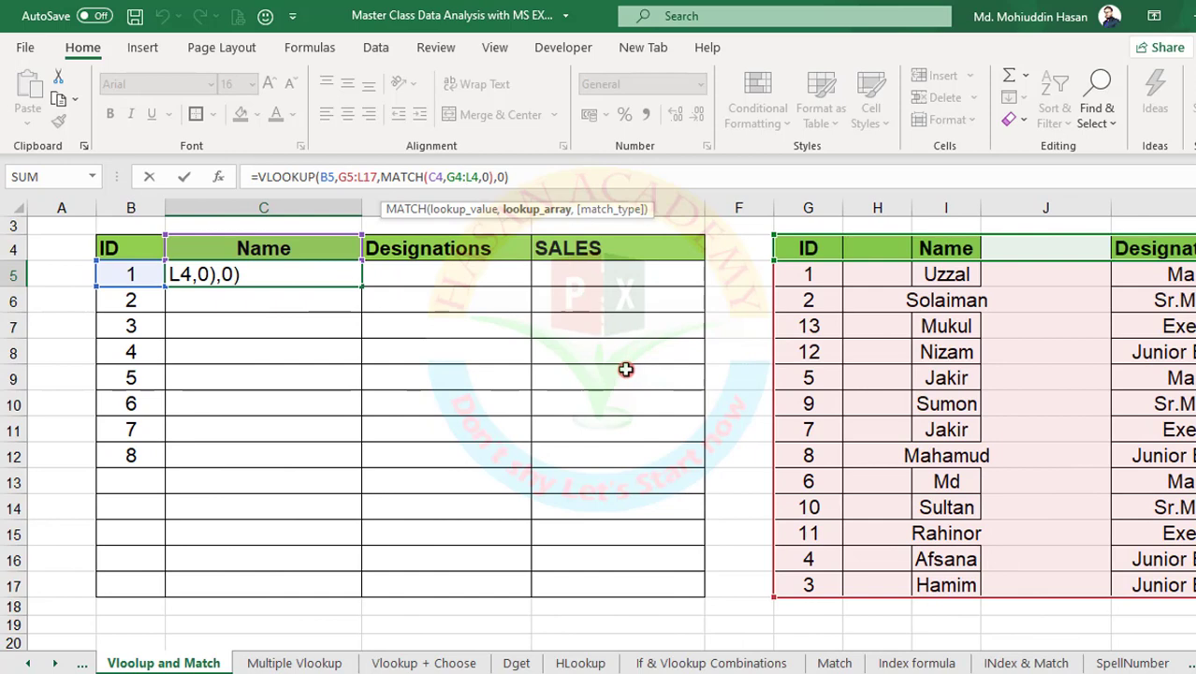
key(Return)
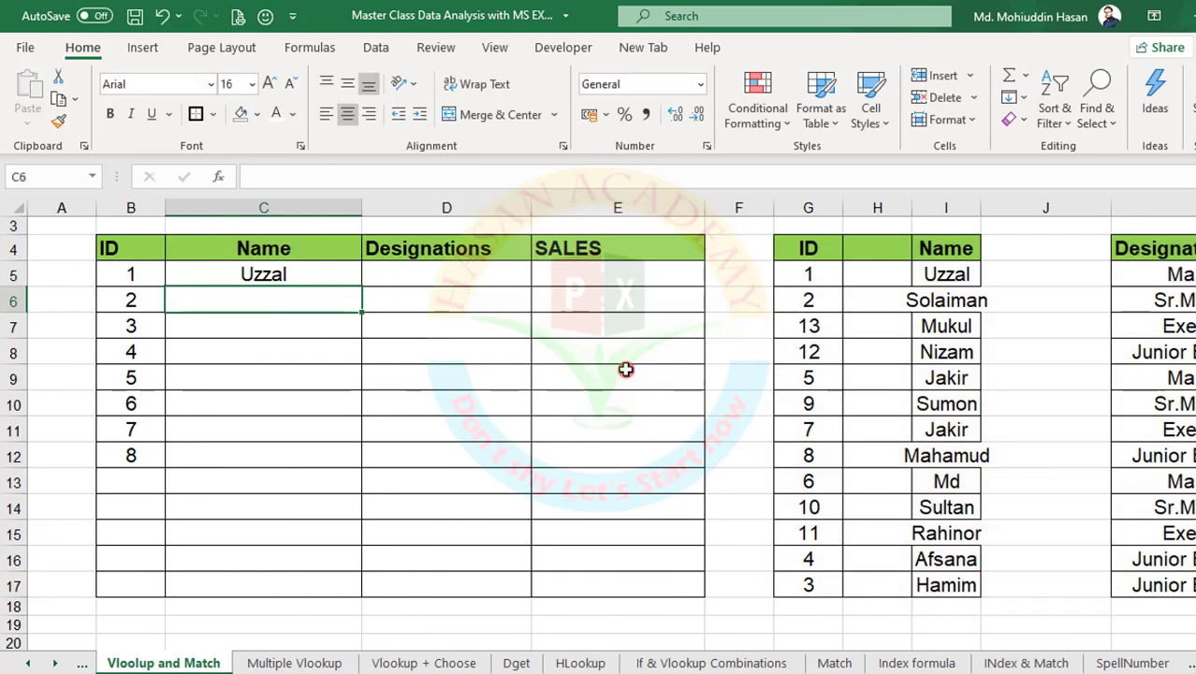
- Undo the Name column move and the blank column insertions in the source table
key(Up)
key(ctrl+z)
key(ctrl+z)
key(ctrl+z)
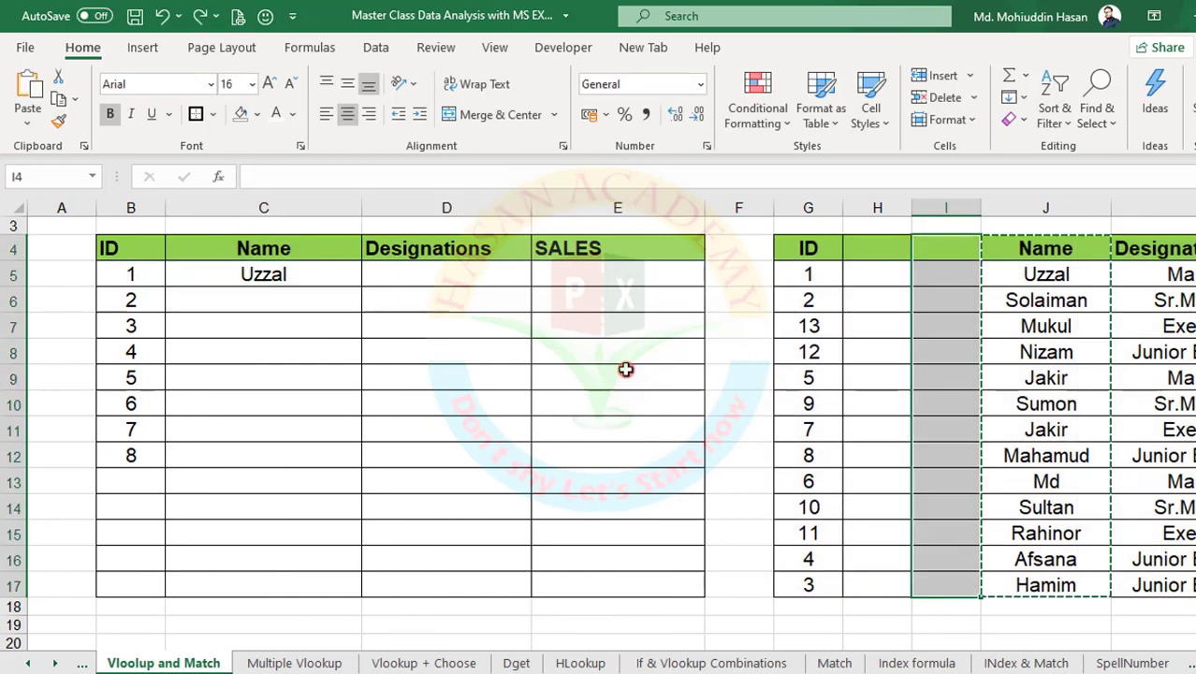
- Make the table array in C5's VLOOKUP formula absolute as $G$5:$J$17
click(227, 272)
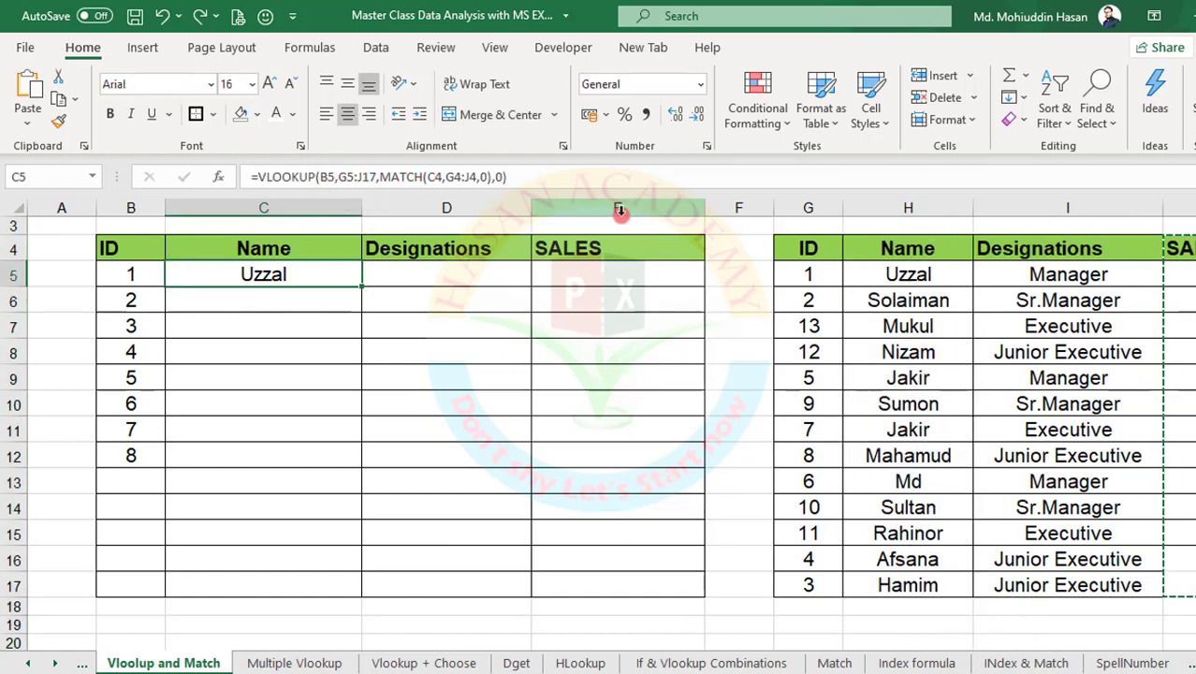
click(342, 176)
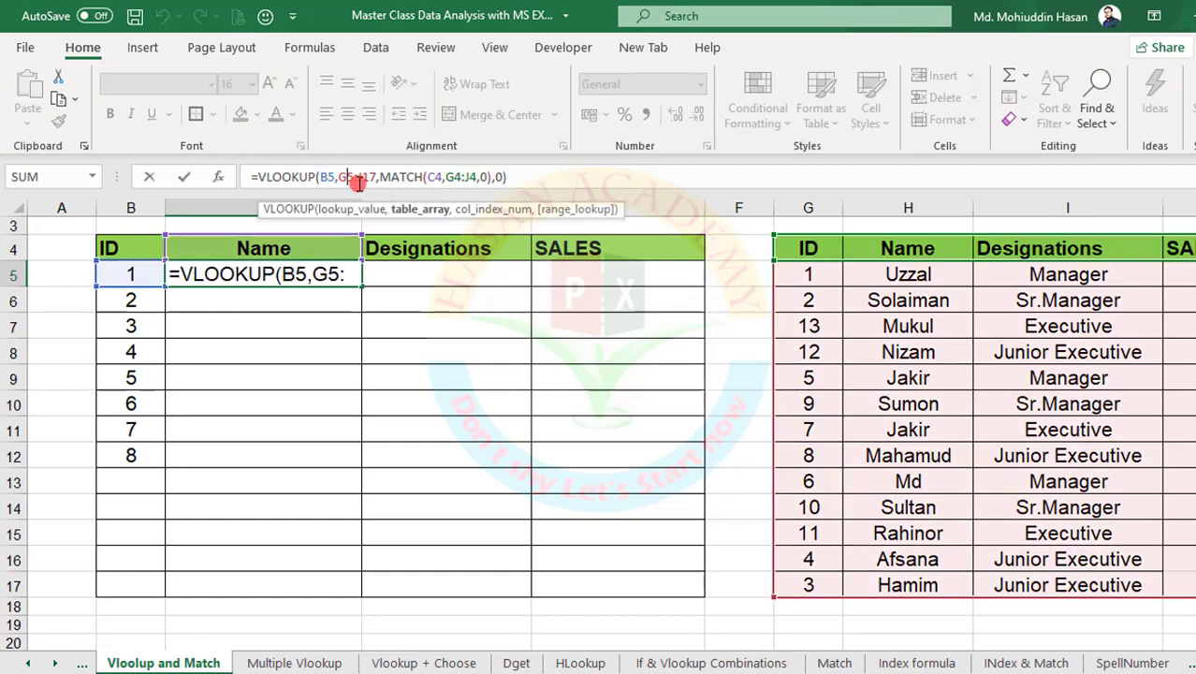
key(F4)
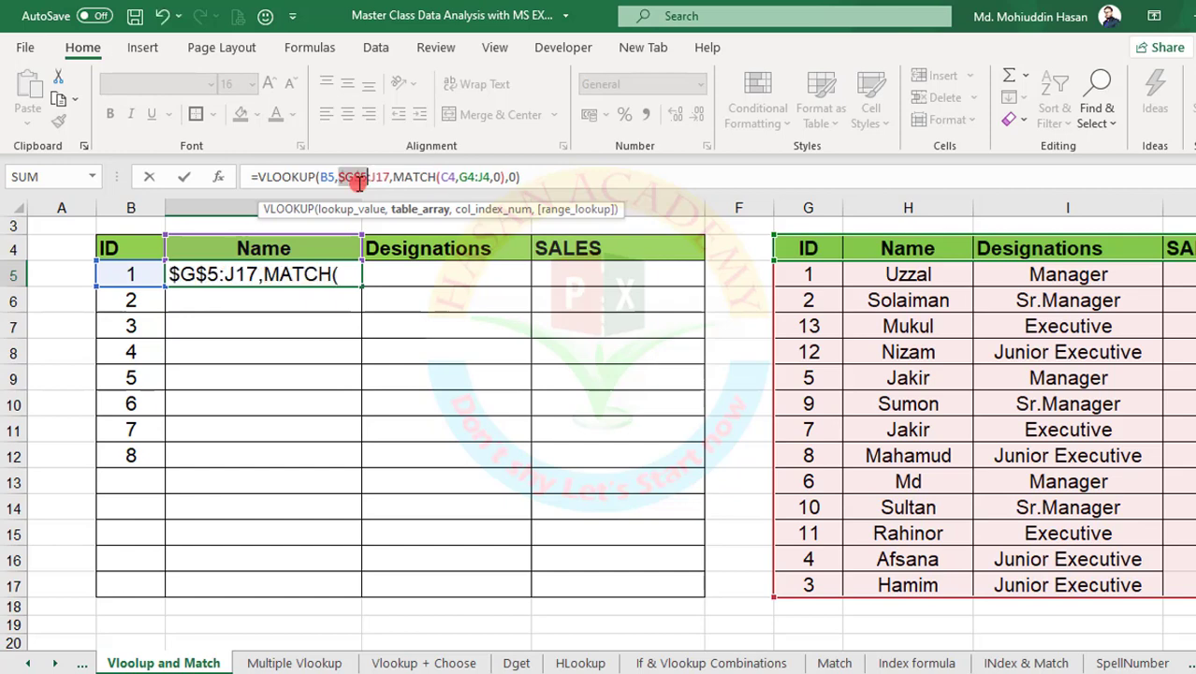
click(374, 176)
key(F4)
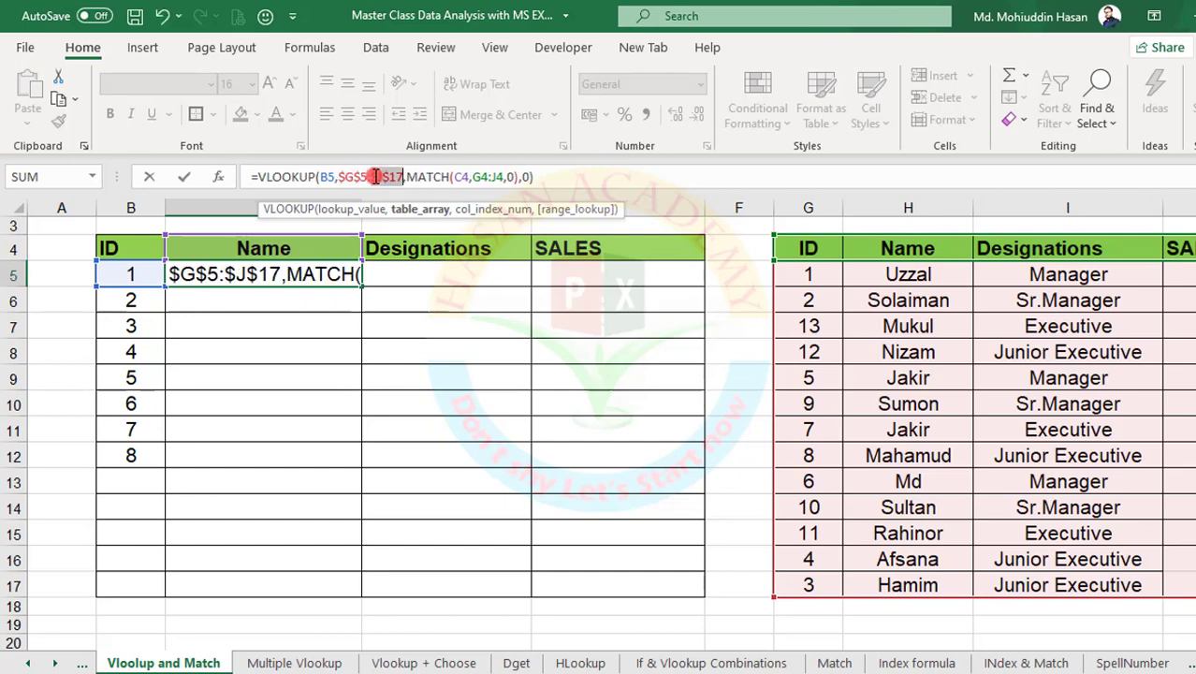
- Make the MATCH lookup array in C5's formula absolute as $G$4:$J$4
click(496, 180)
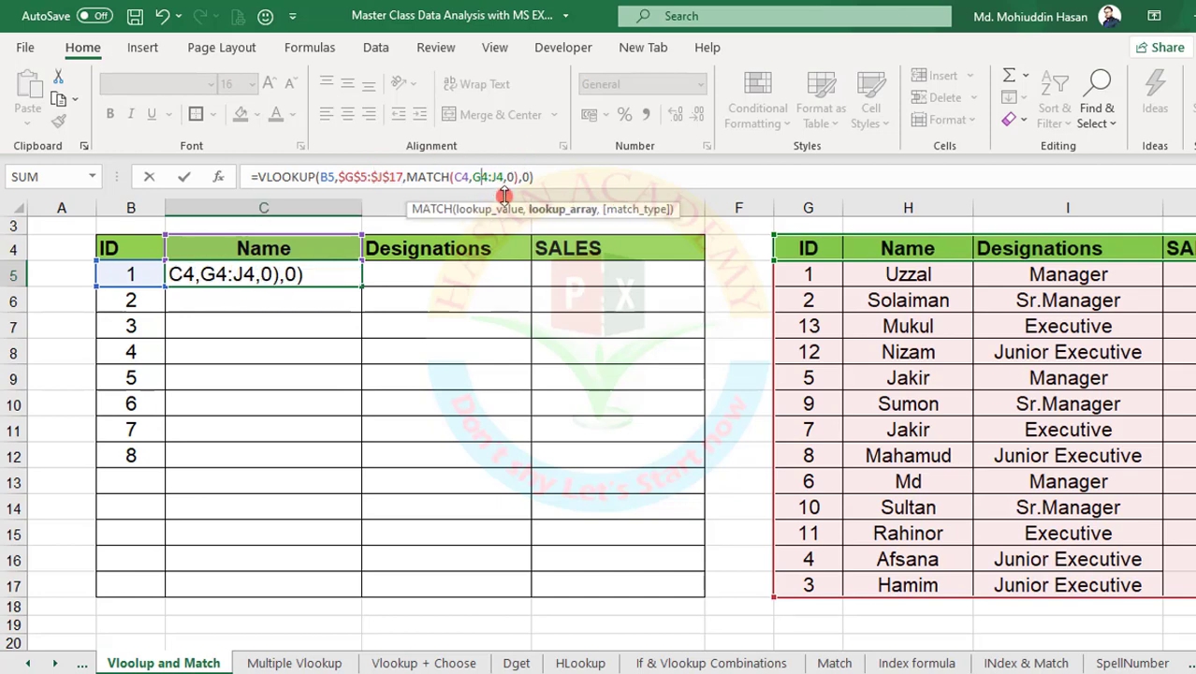
key(F4)
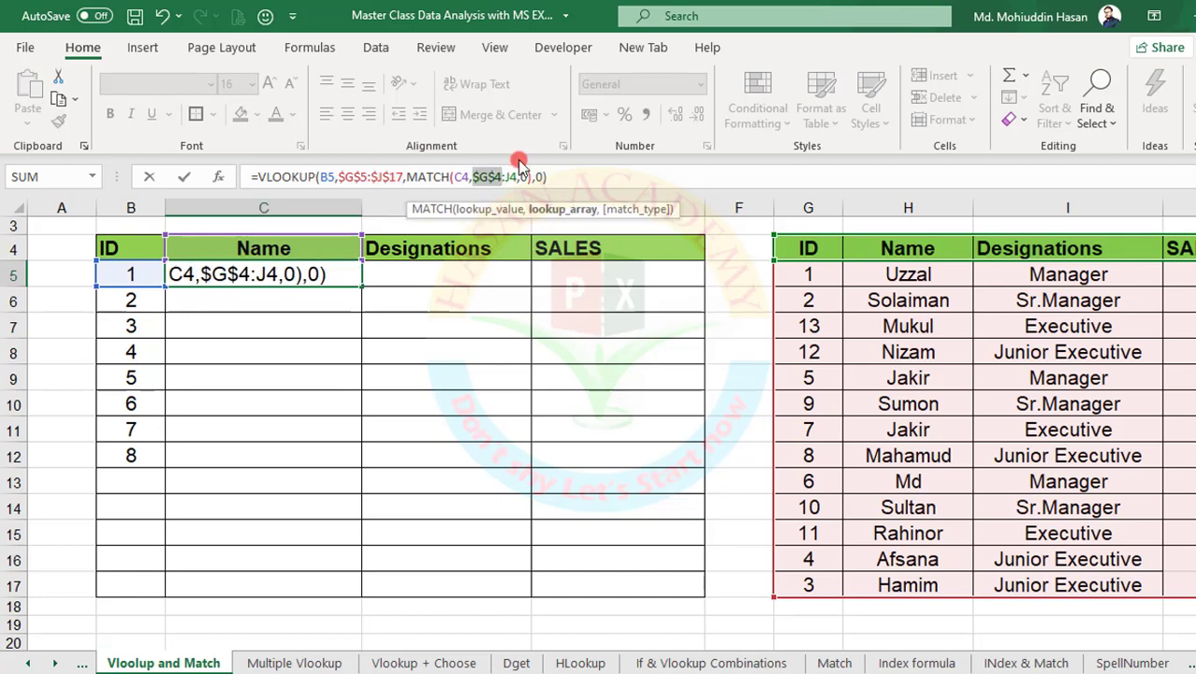
click(507, 178)
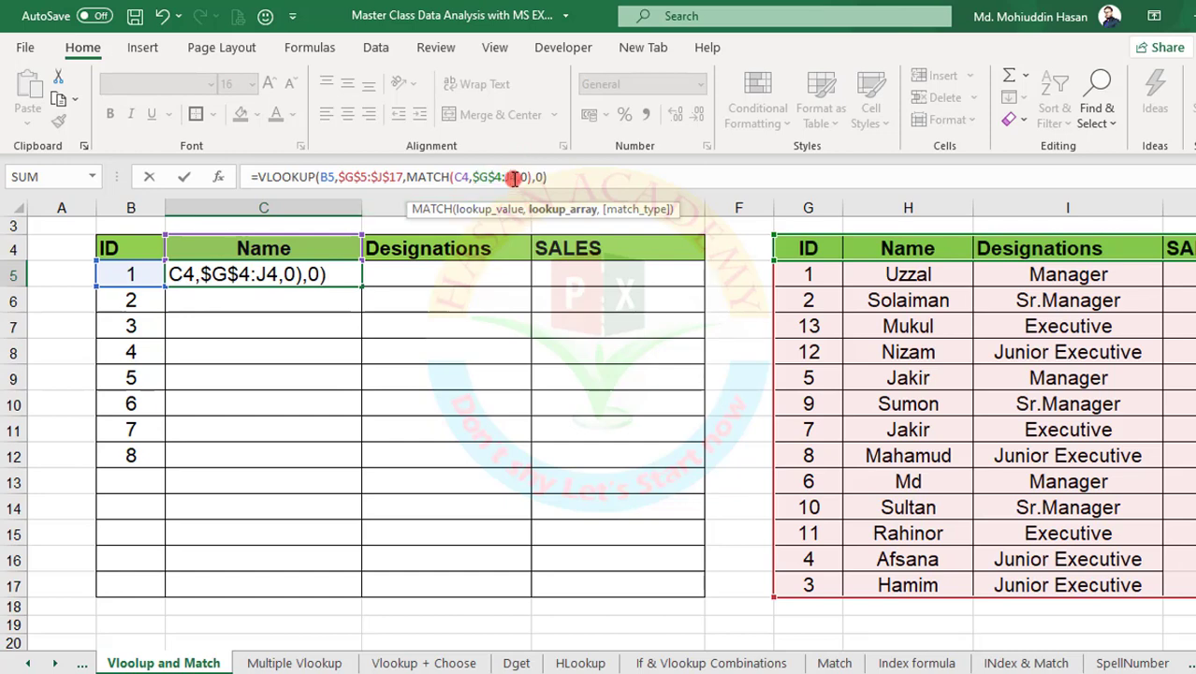
key(F4)
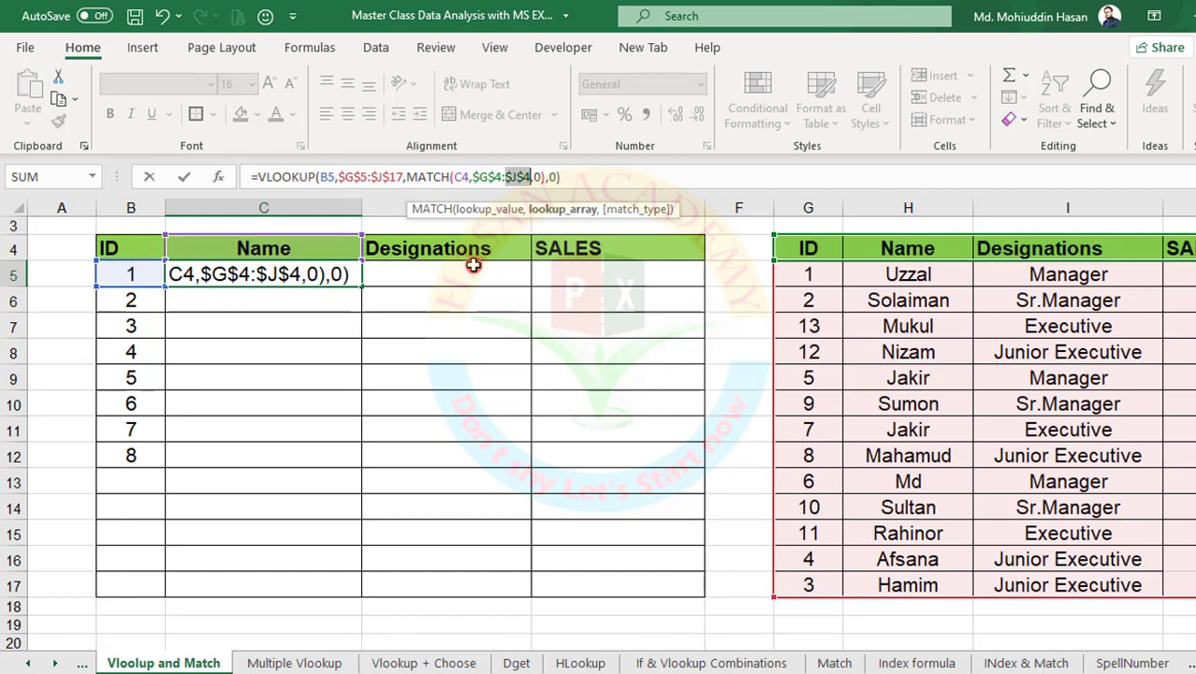
- In C5's formula, fix the VLOOKUP lookup value as $B$5 and the MATCH lookup value as C$4
click(325, 176)
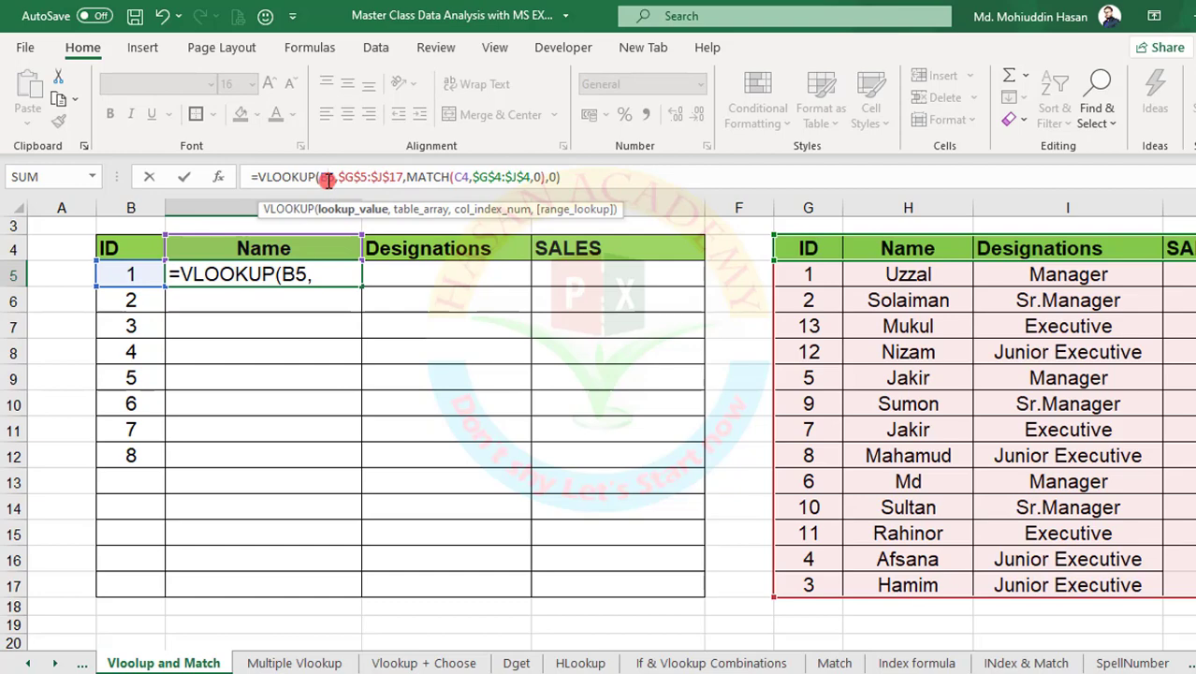
key(F4)
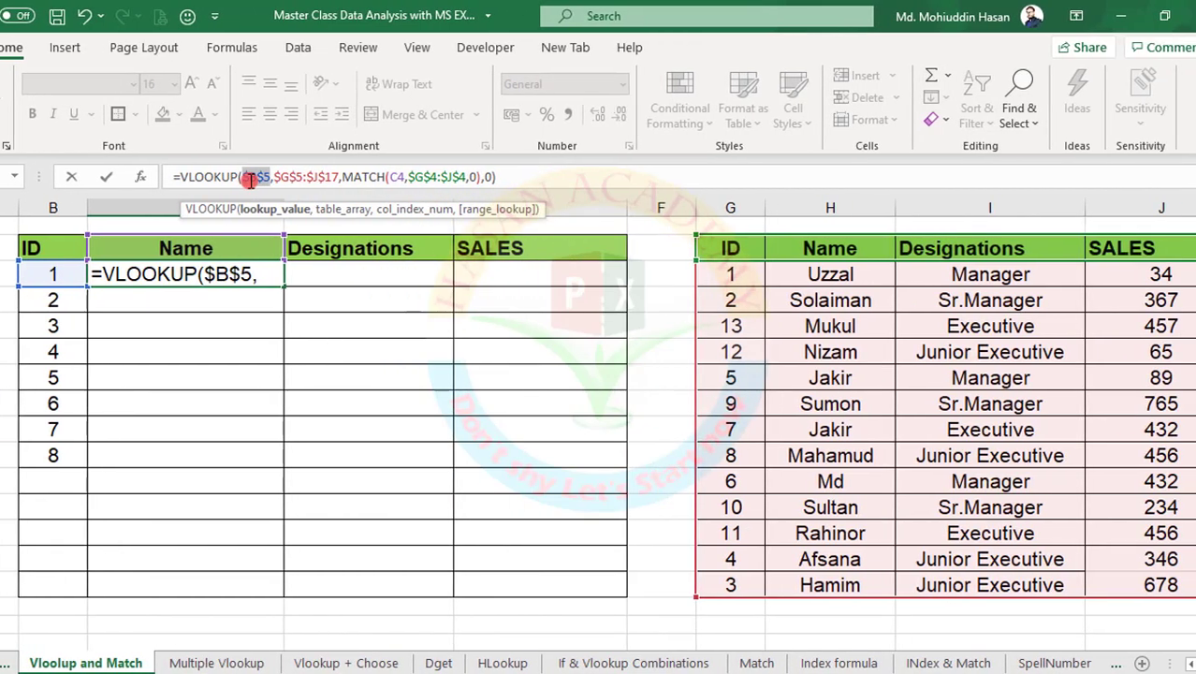
click(397, 177)
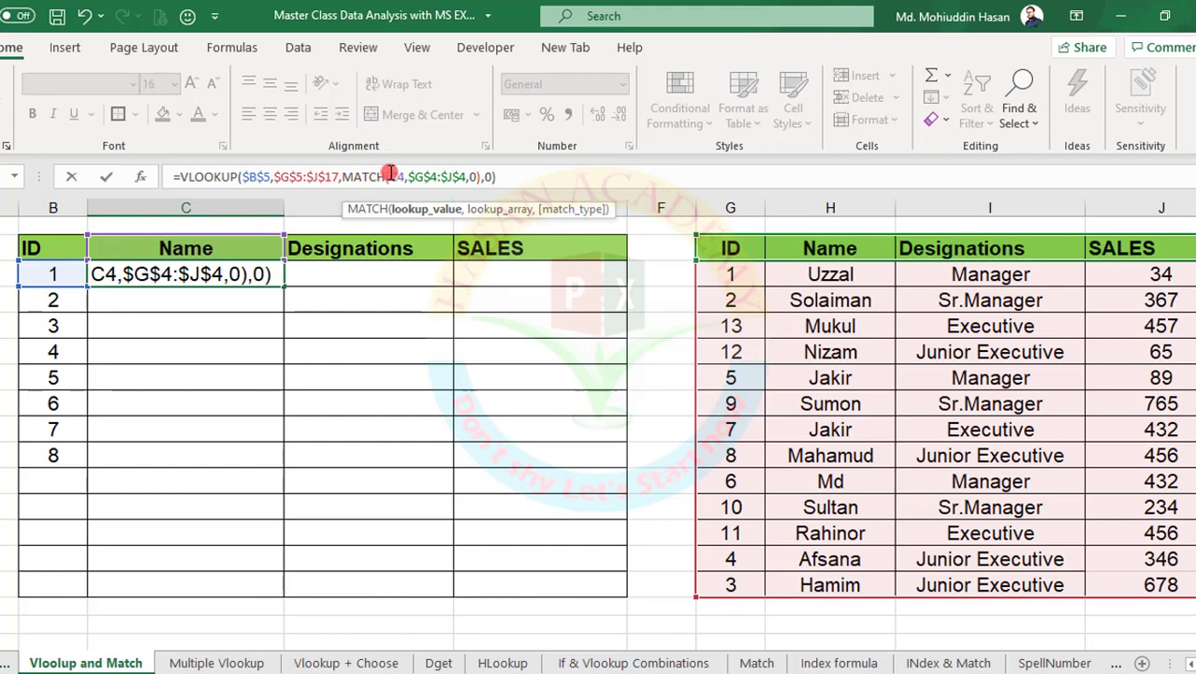
key(F4)
key(F4)
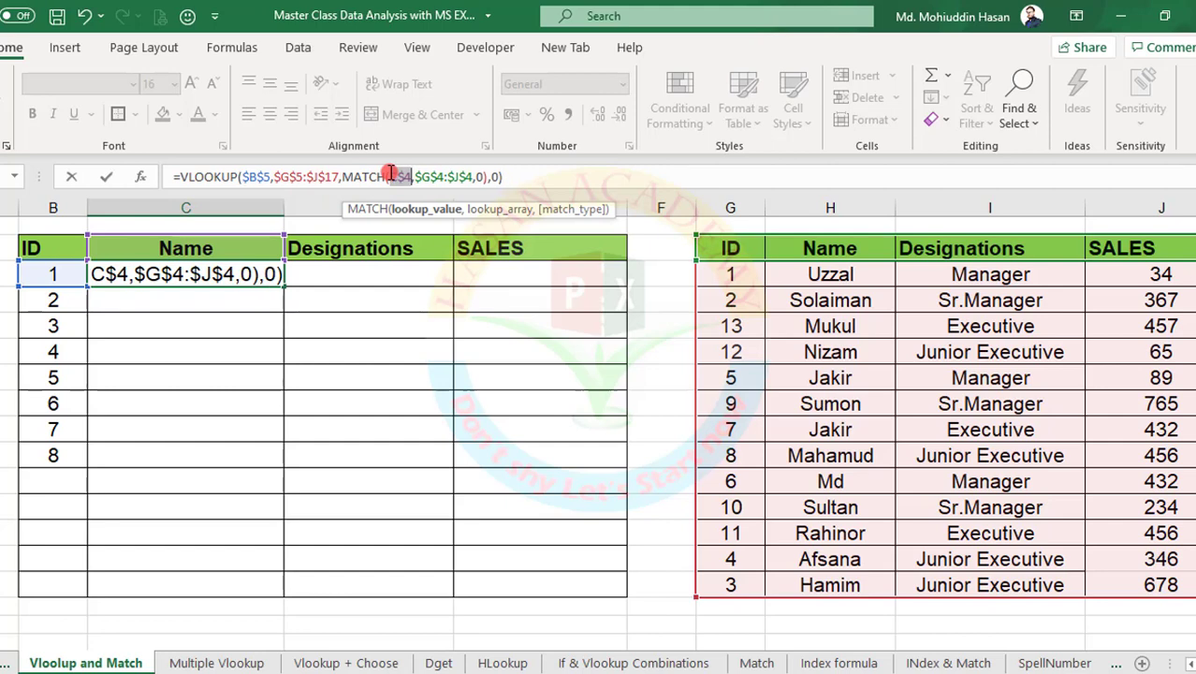
key(Return)
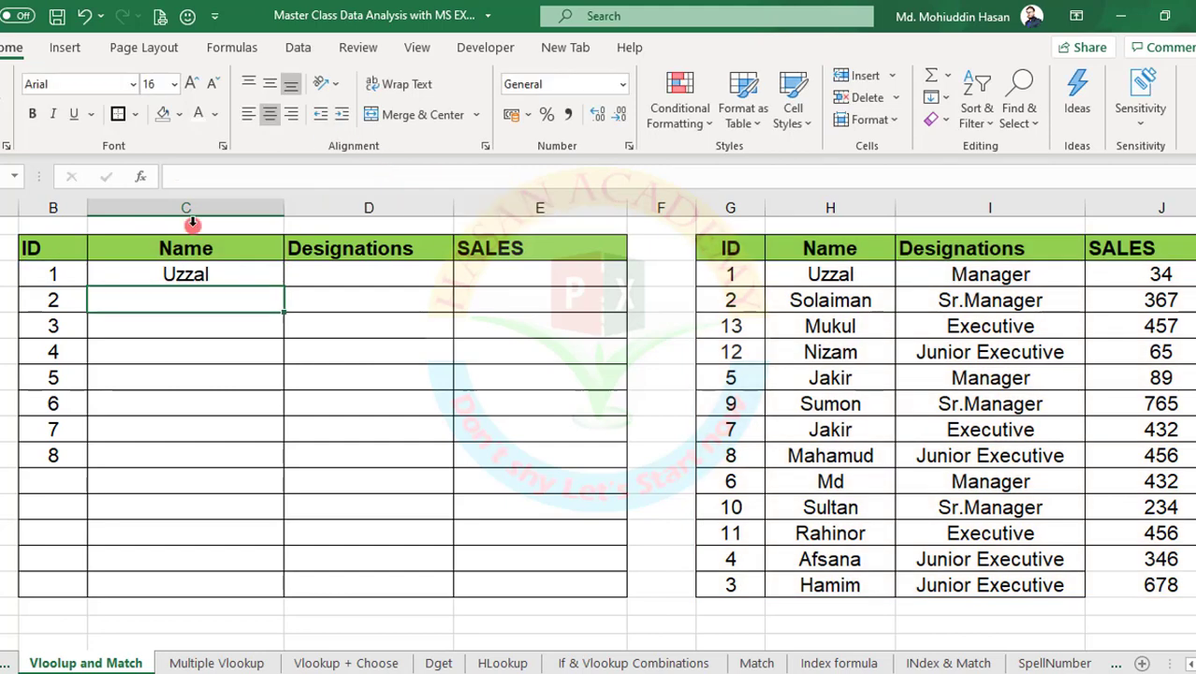
- Fill C5's formula across the Designations and SALES columns to E5
click(221, 280)
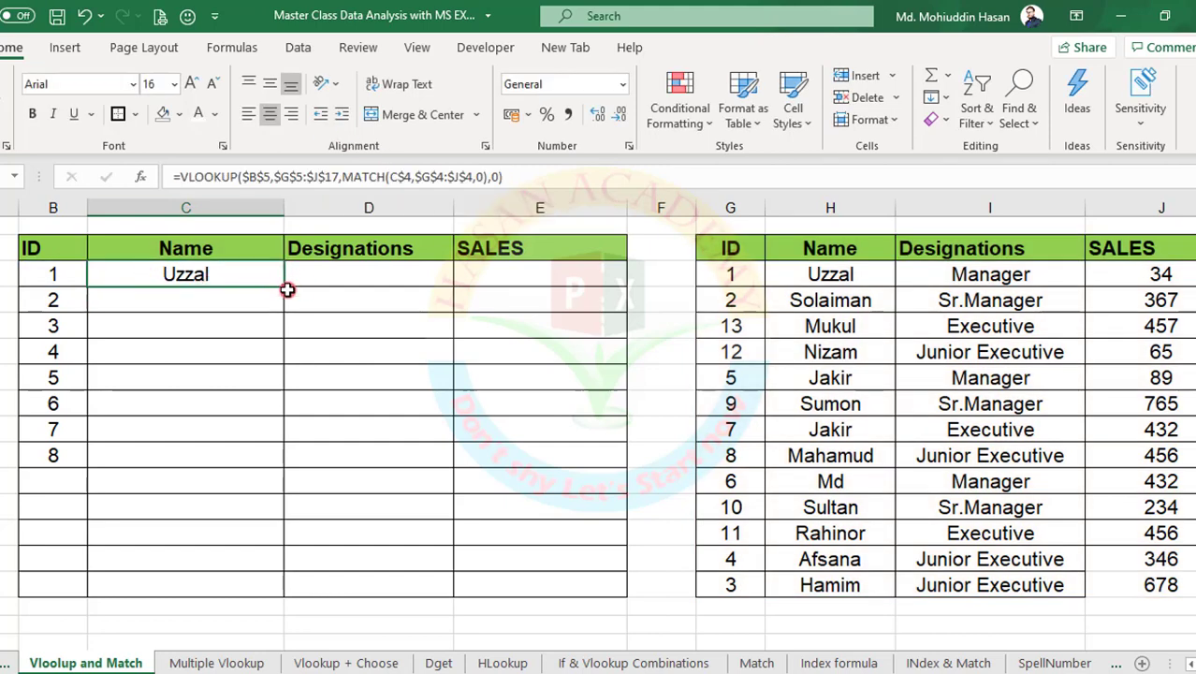
drag(287, 288, 623, 294)
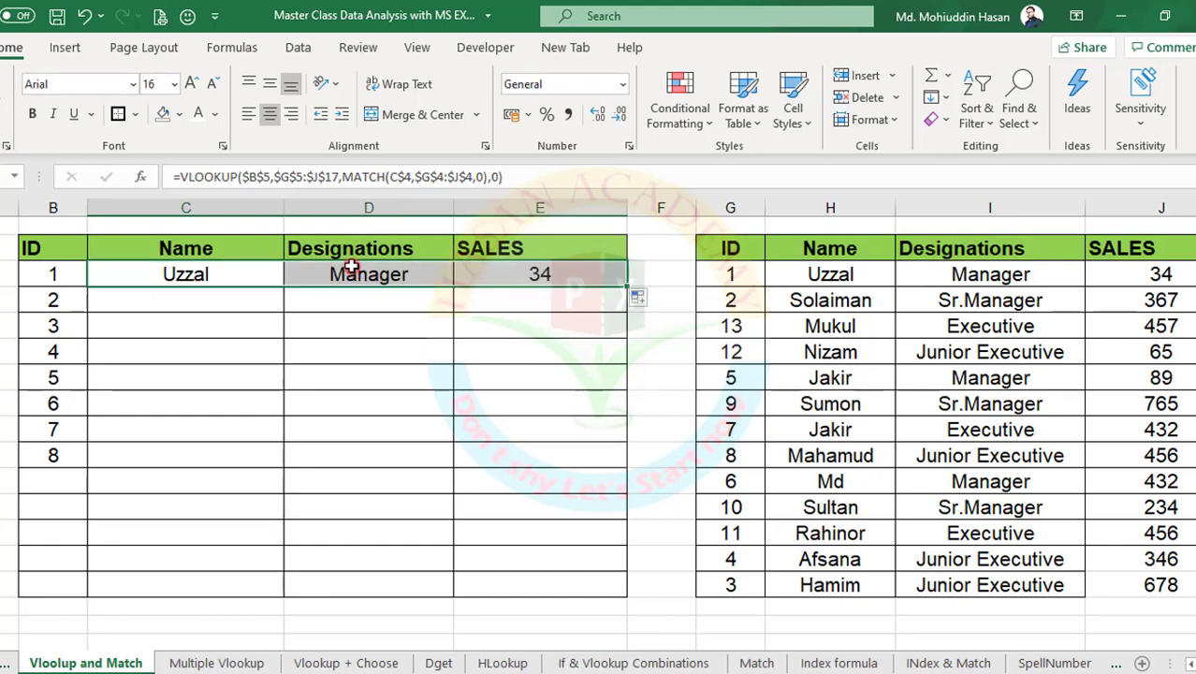
- Examine the MATCH part of the formulas in E5 and D5, and compare the results with the source table's first row
click(540, 274)
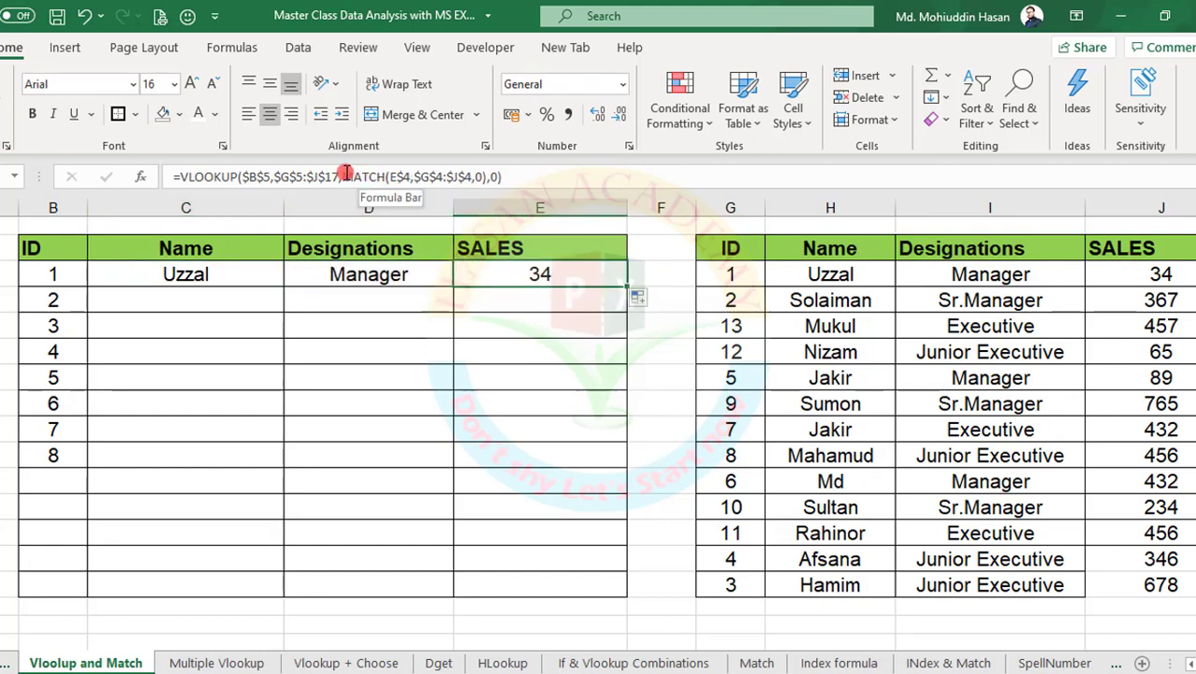
drag(342, 176, 483, 178)
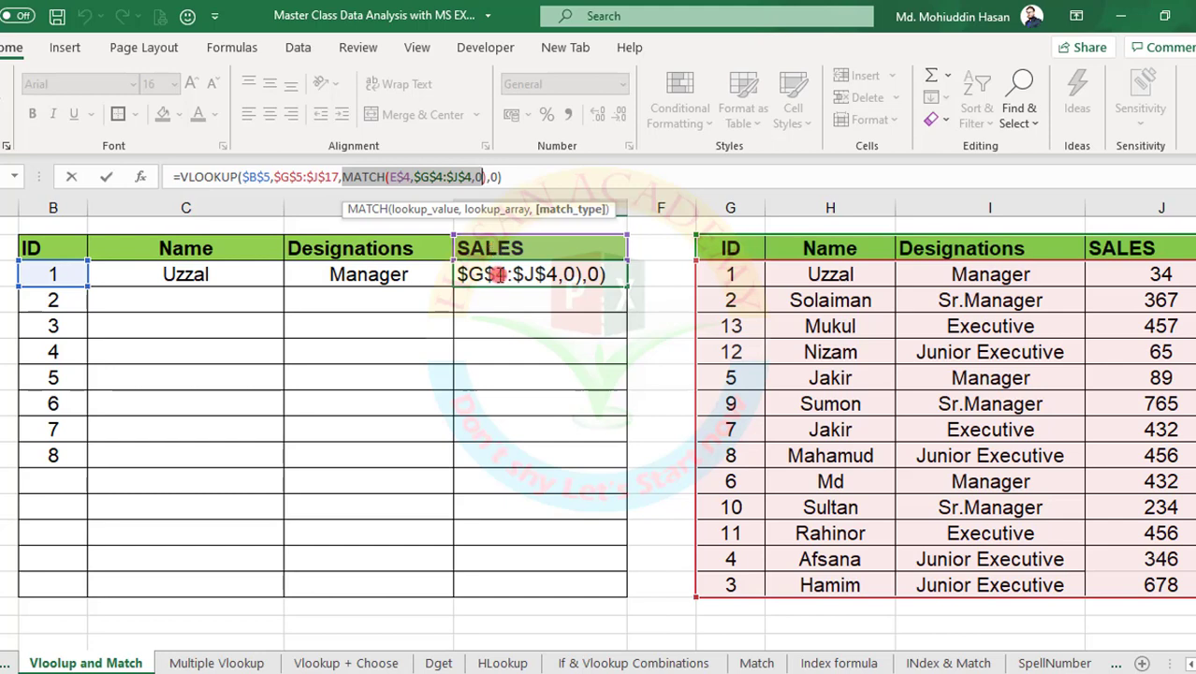
key(Return)
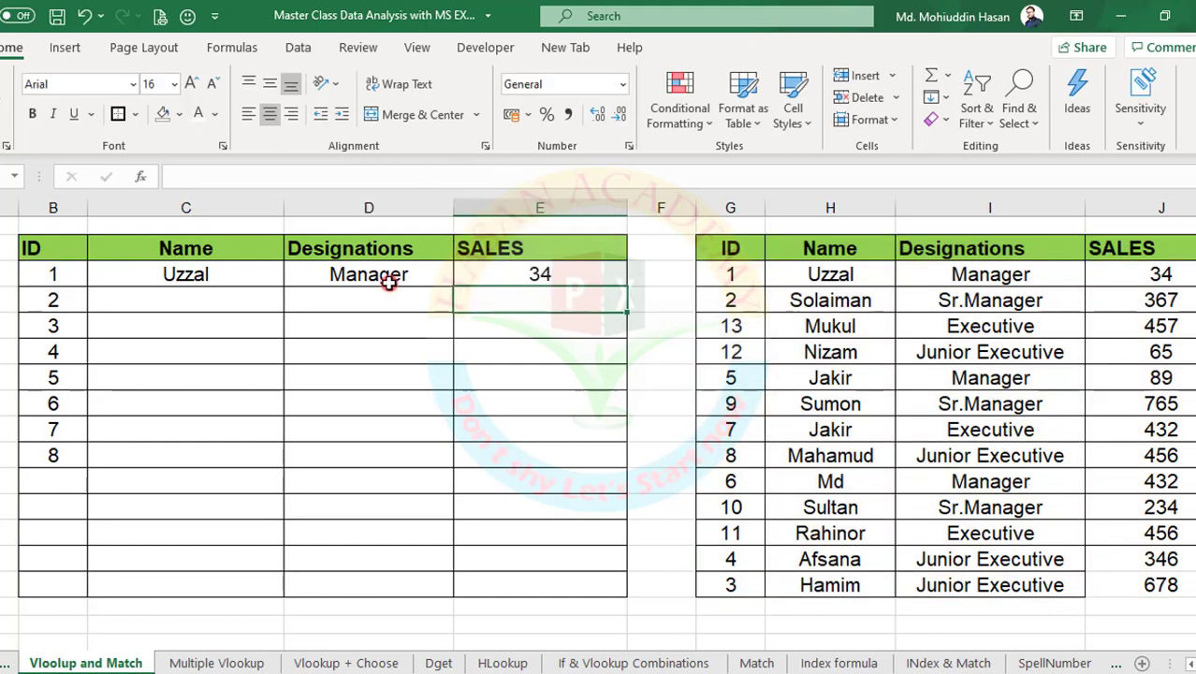
double_click(382, 275)
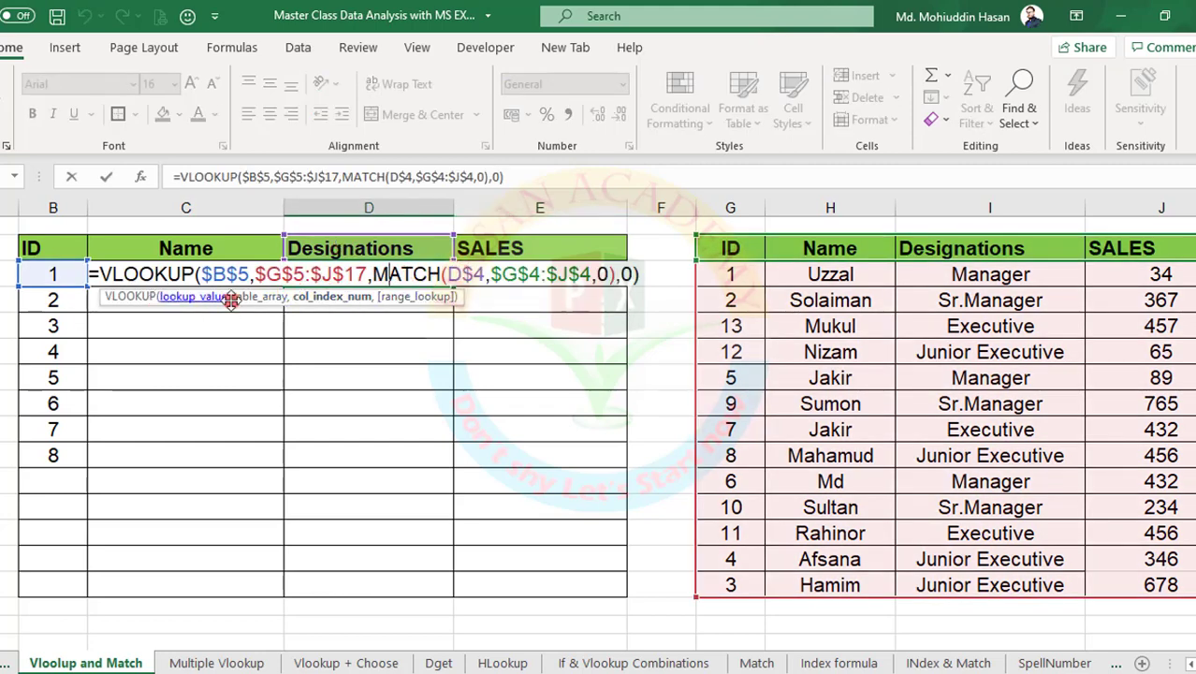
click(453, 275)
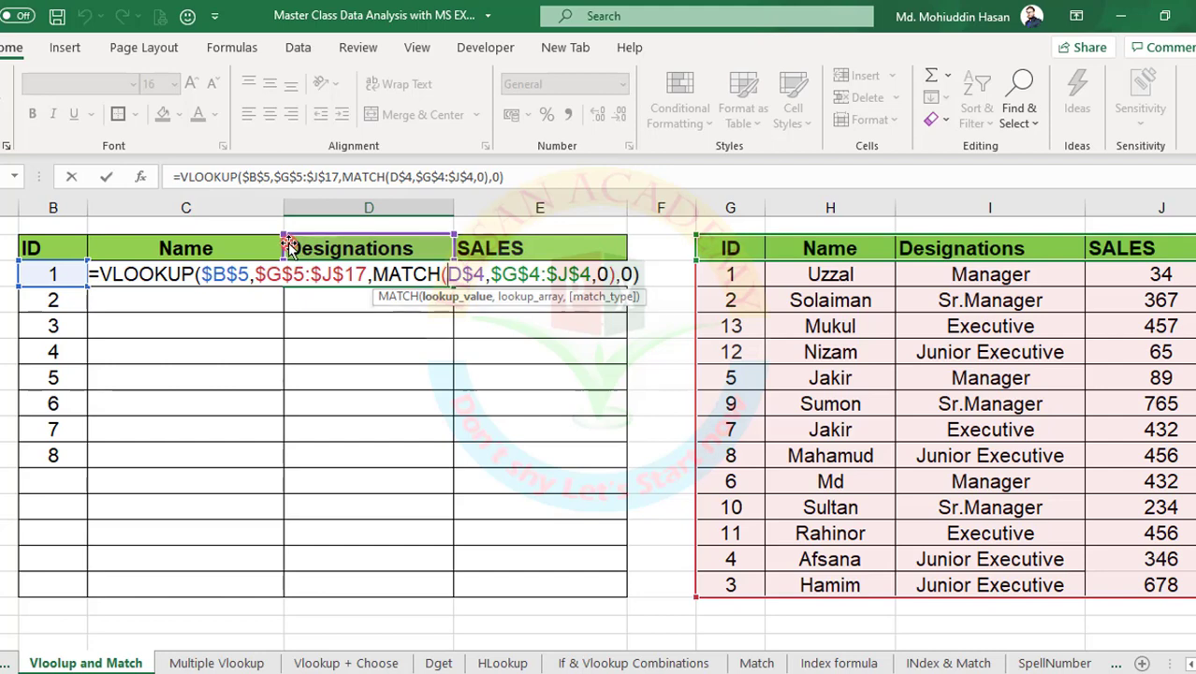
key(Return)
click(331, 275)
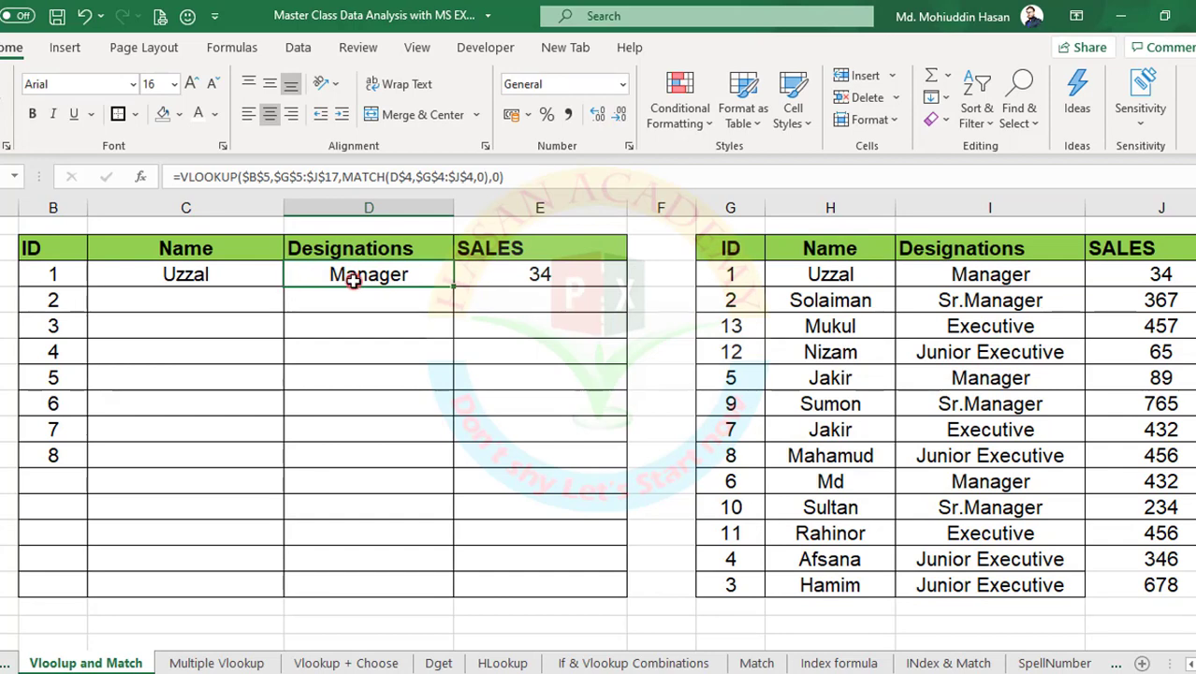
click(926, 274)
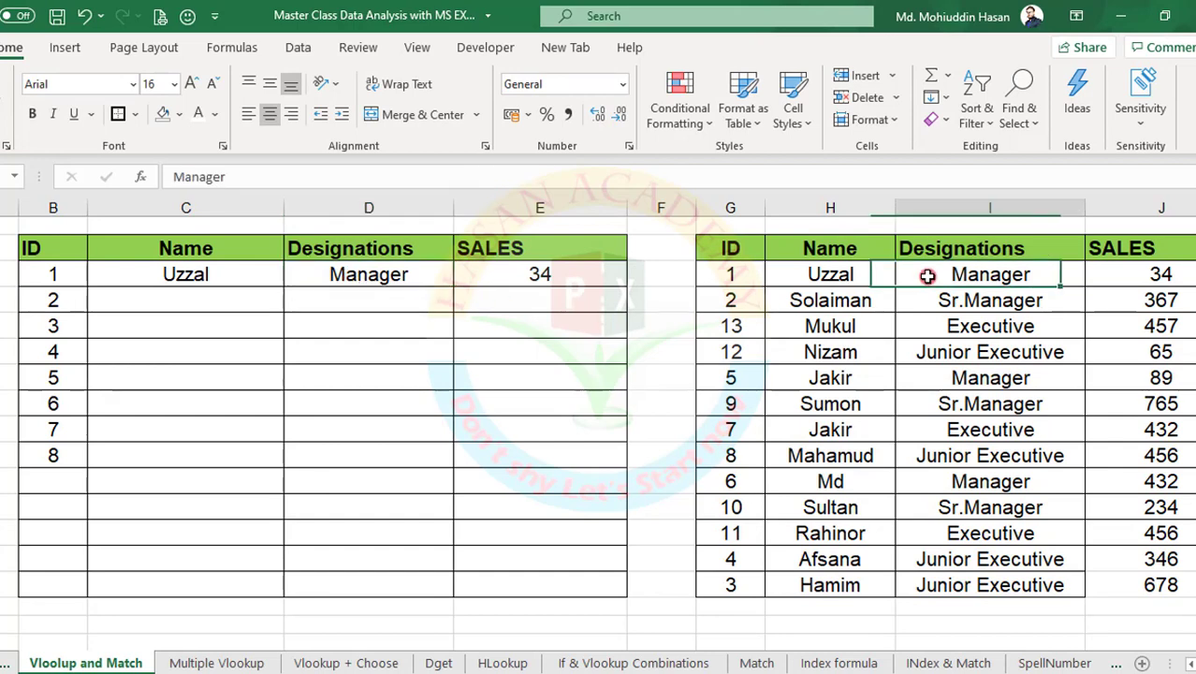
drag(1020, 276, 1087, 276)
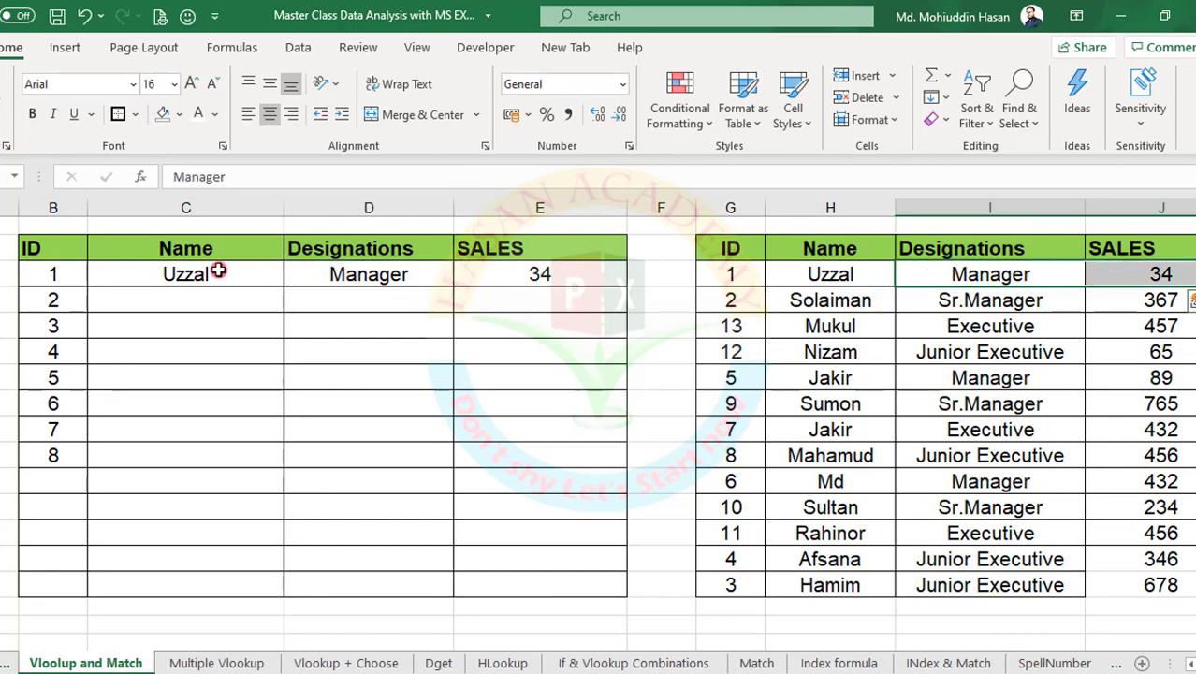
- Fill the C5:E5 formulas down through row 13 and inspect the copied formula in the Name column
click(197, 273)
drag(196, 274, 528, 276)
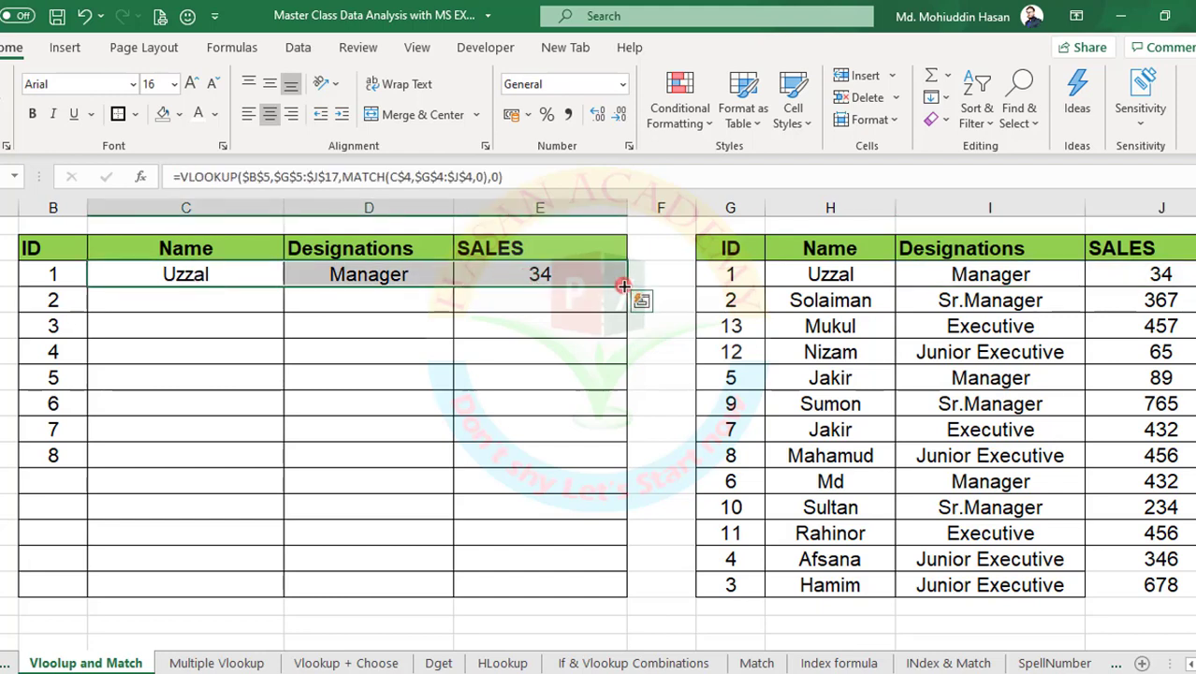
drag(625, 287, 585, 481)
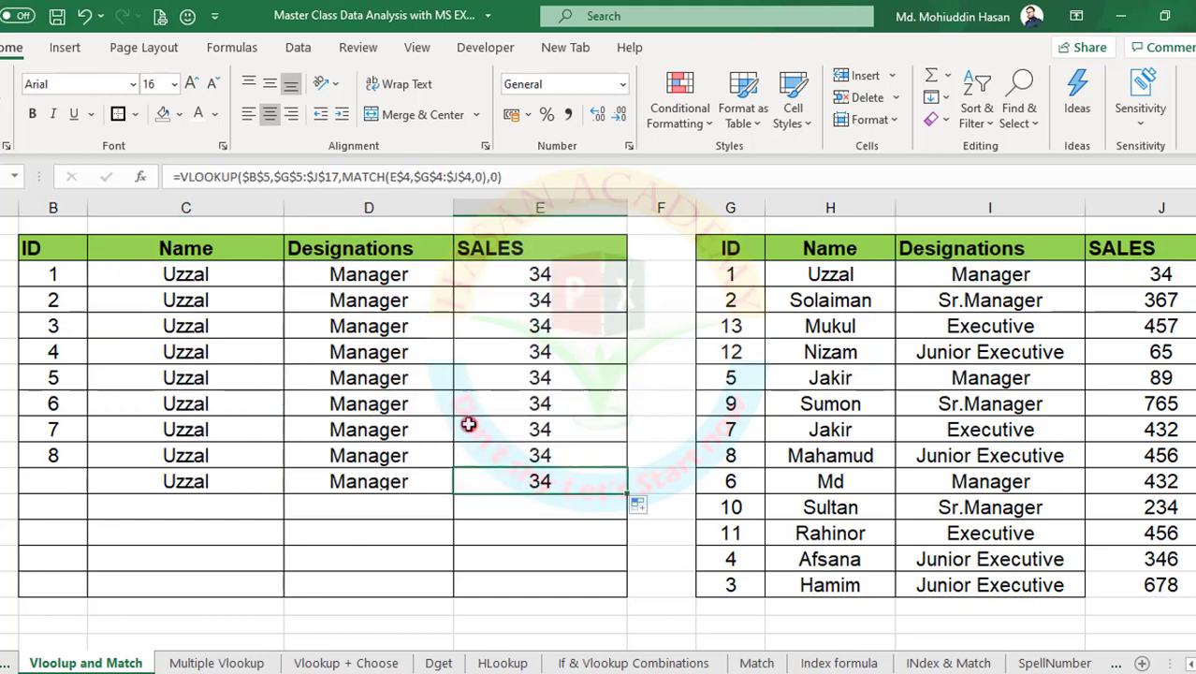
click(222, 436)
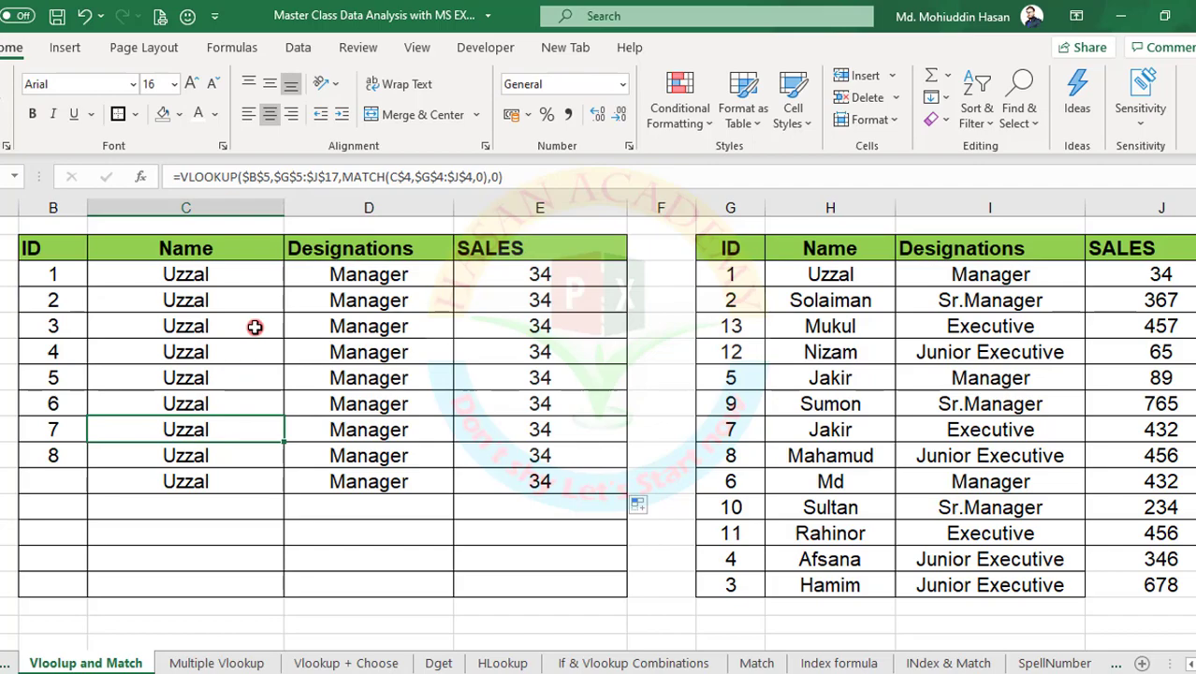
click(191, 272)
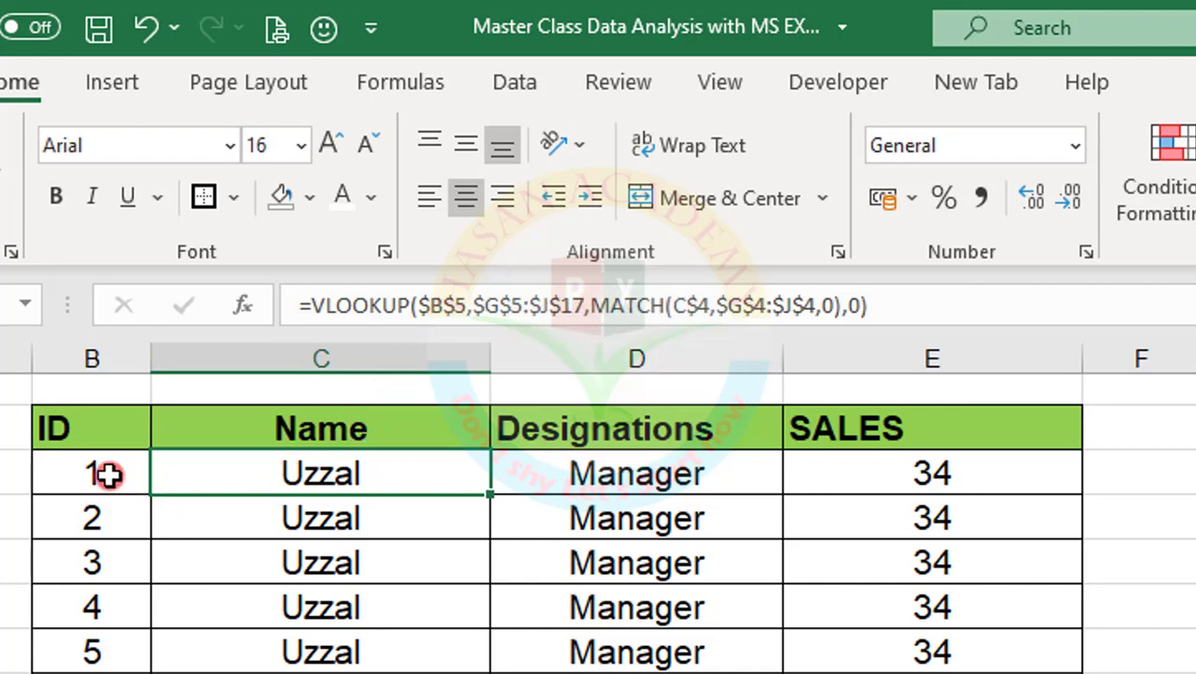
- In C5's formula, change the VLOOKUP lookup value to $B5 so only the column is locked
click(103, 472)
click(285, 471)
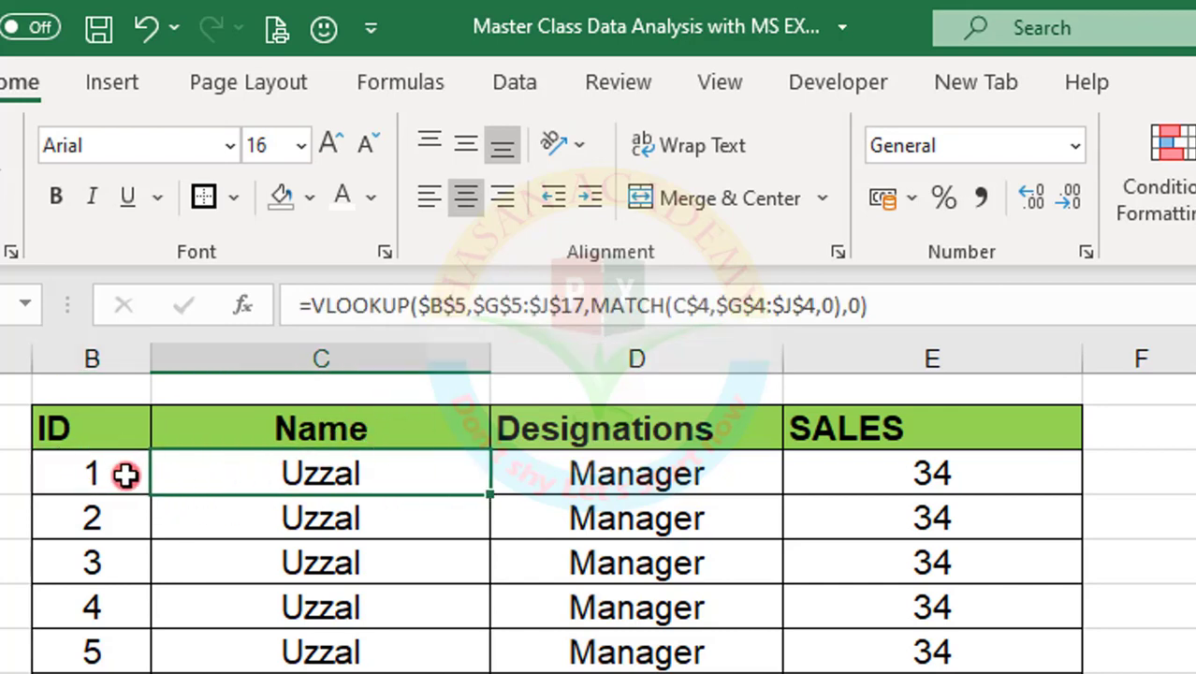
click(462, 305)
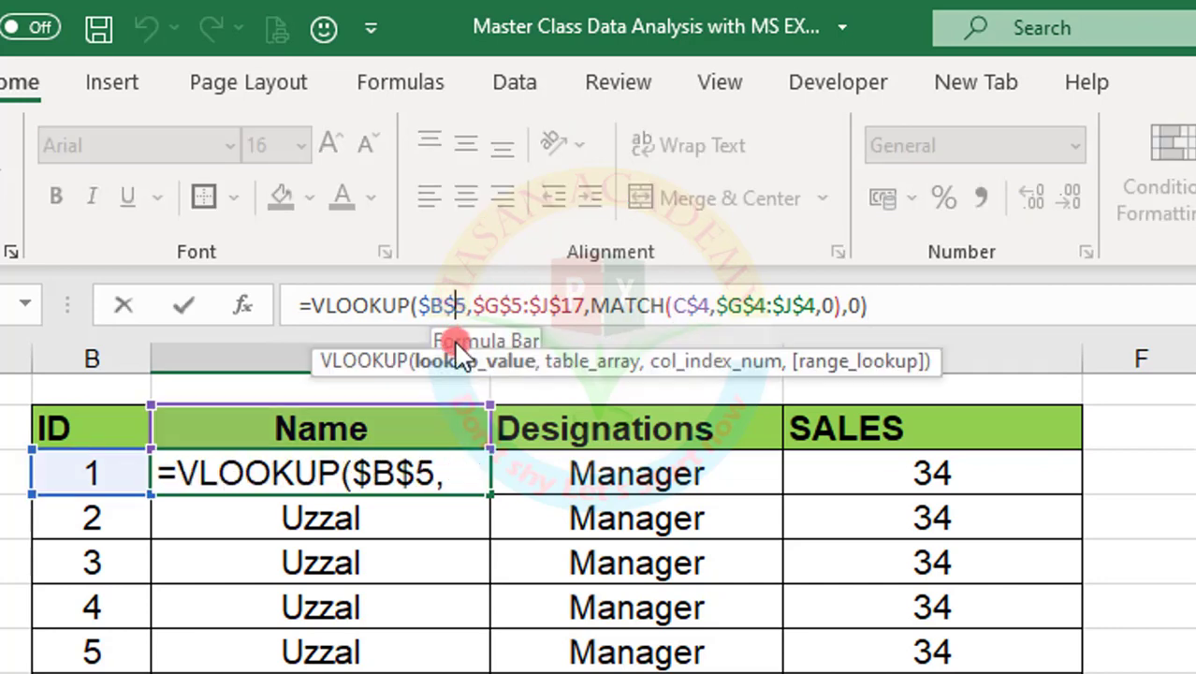
key(F4)
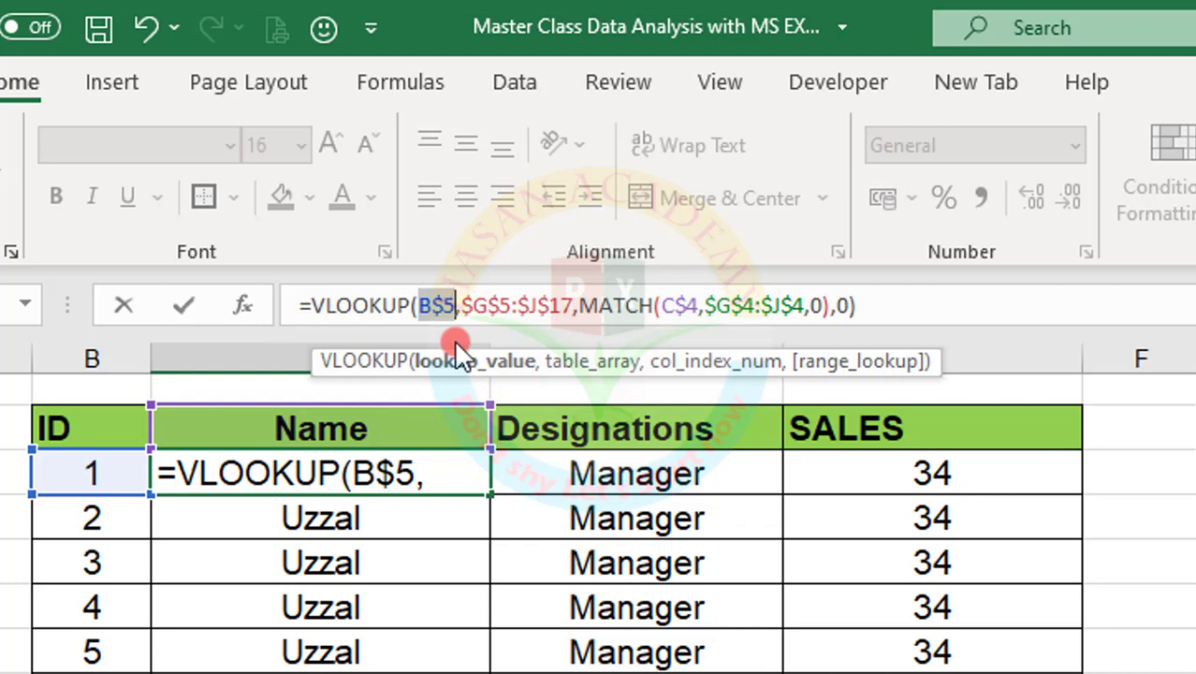
key(F4)
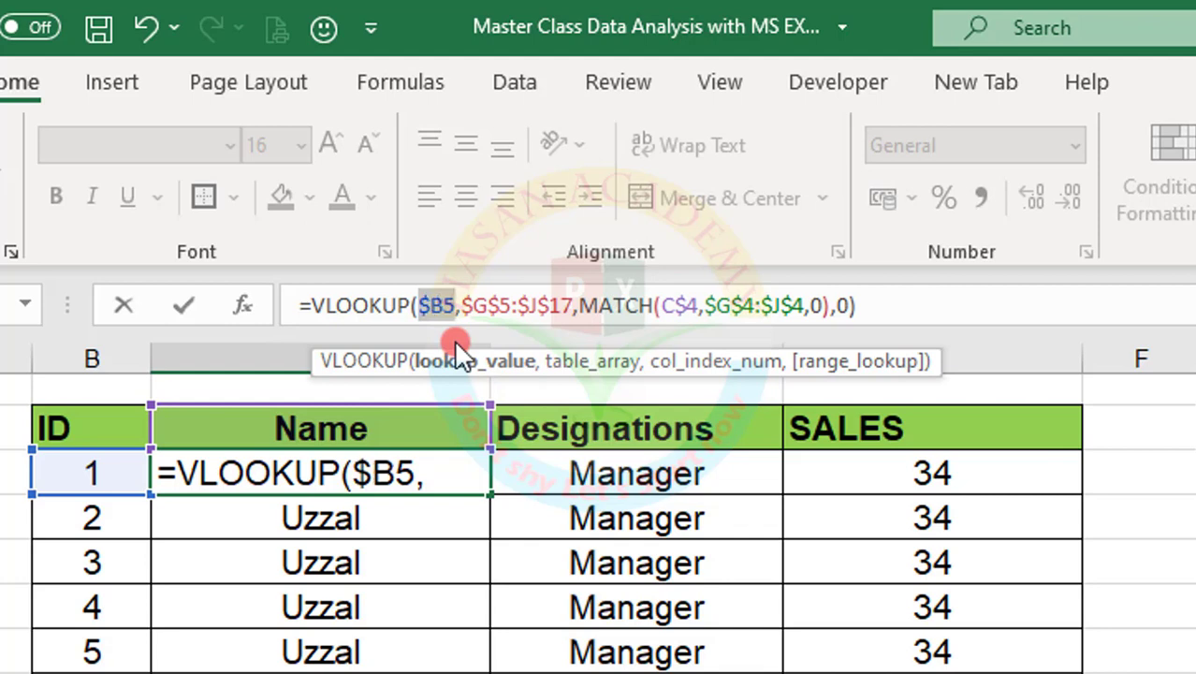
key(Return)
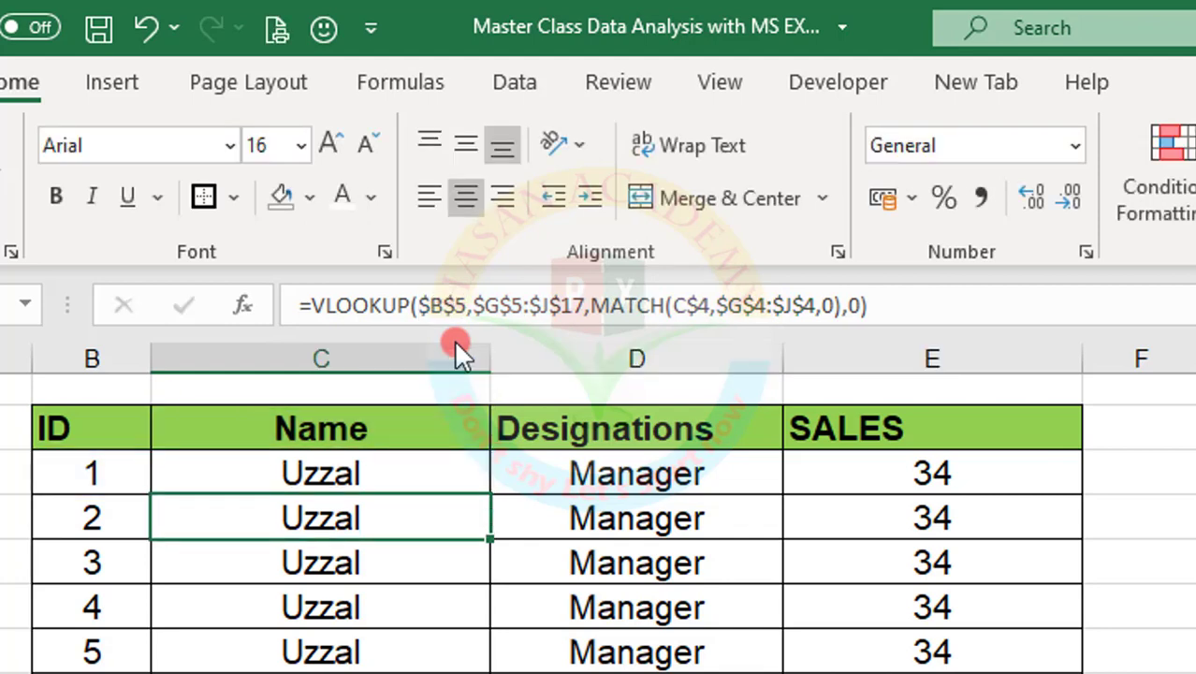
- Fill C5's formula across to E5 and down through row 13, and select the results in C13:E13
click(426, 470)
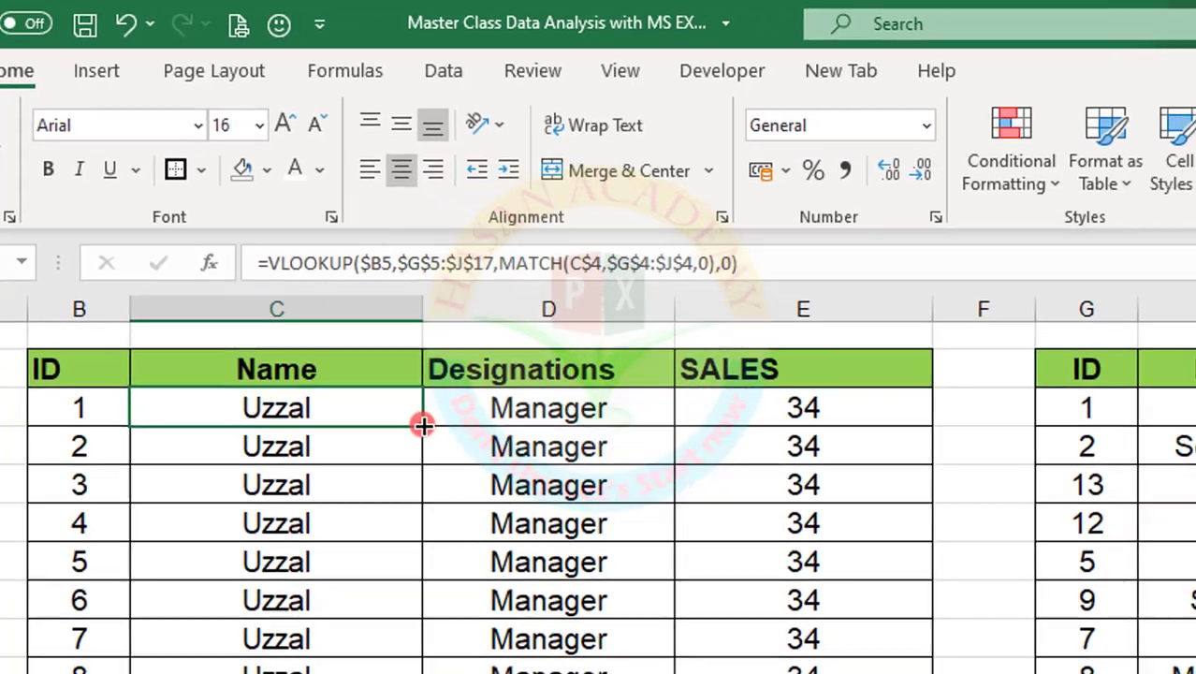
drag(489, 492, 1010, 506)
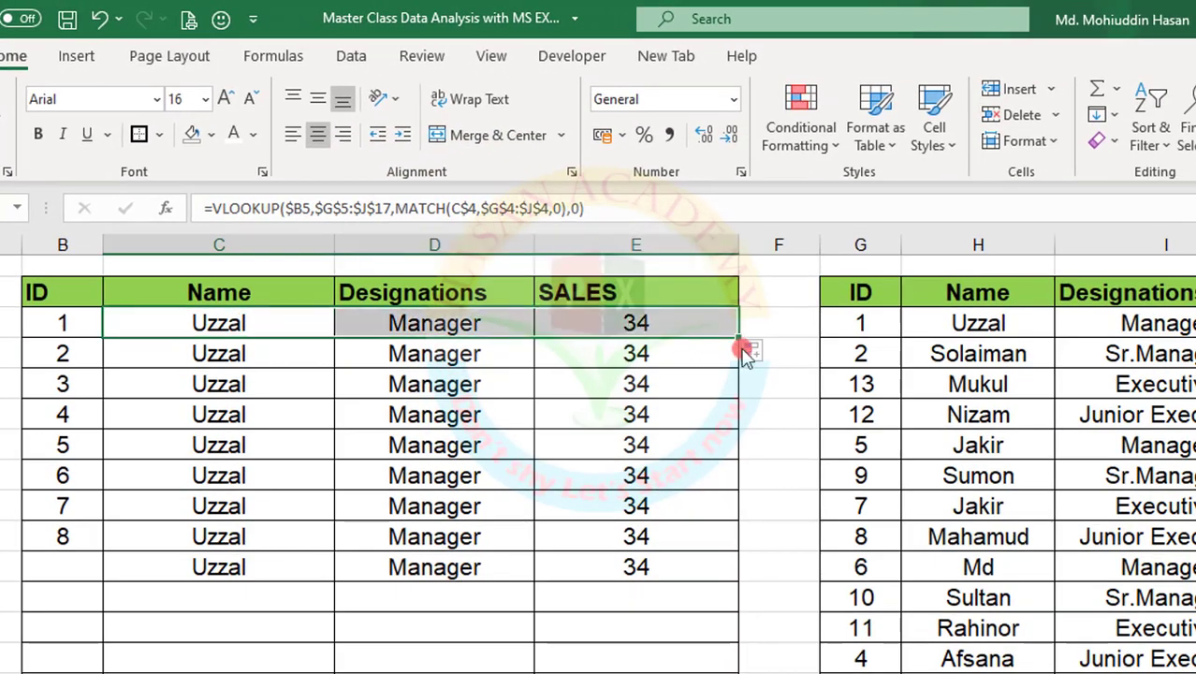
mouse_move(738, 338)
mouse_down()
mouse_move(716, 584)
mouse_move(721, 573)
mouse_up()
drag(164, 555, 542, 566)
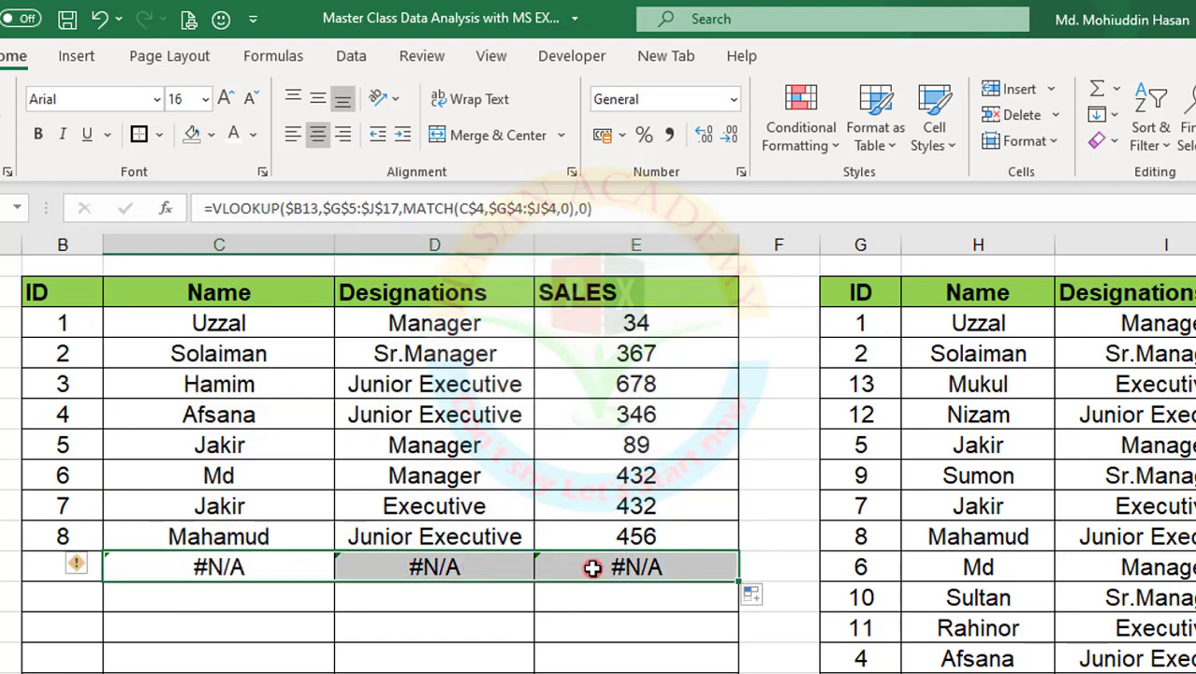
- Wrap C5's VLOOKUP formula in IFERROR with 0 as the value if error
click(208, 318)
click(212, 208)
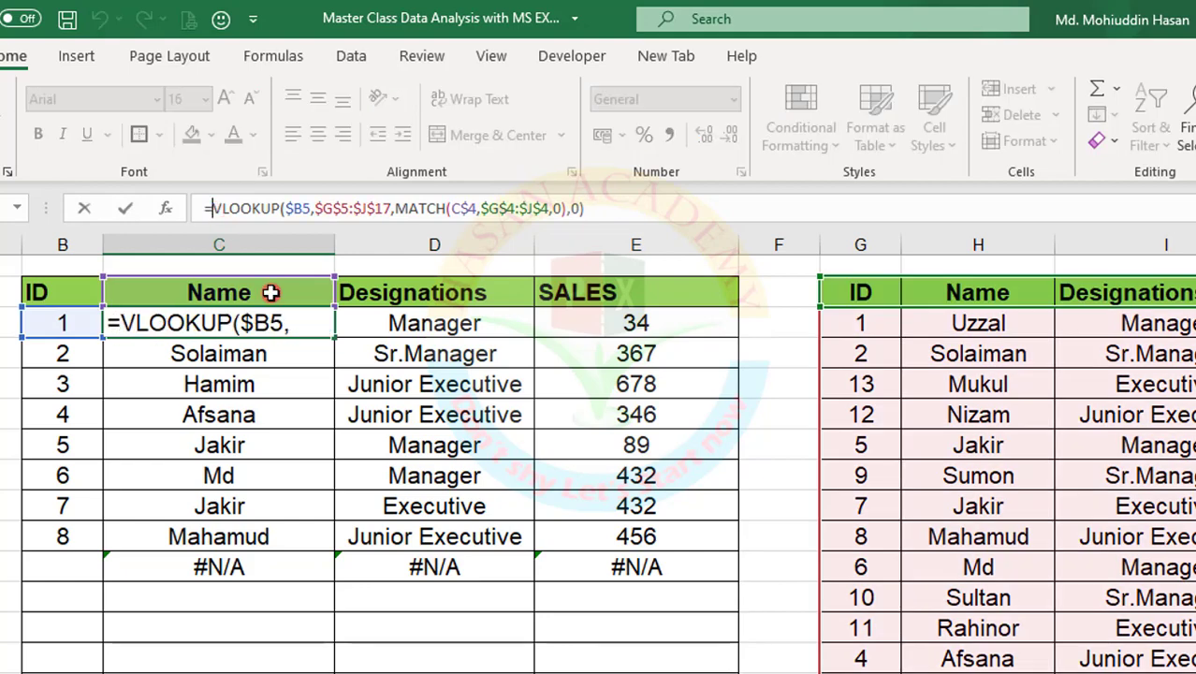
text(i)
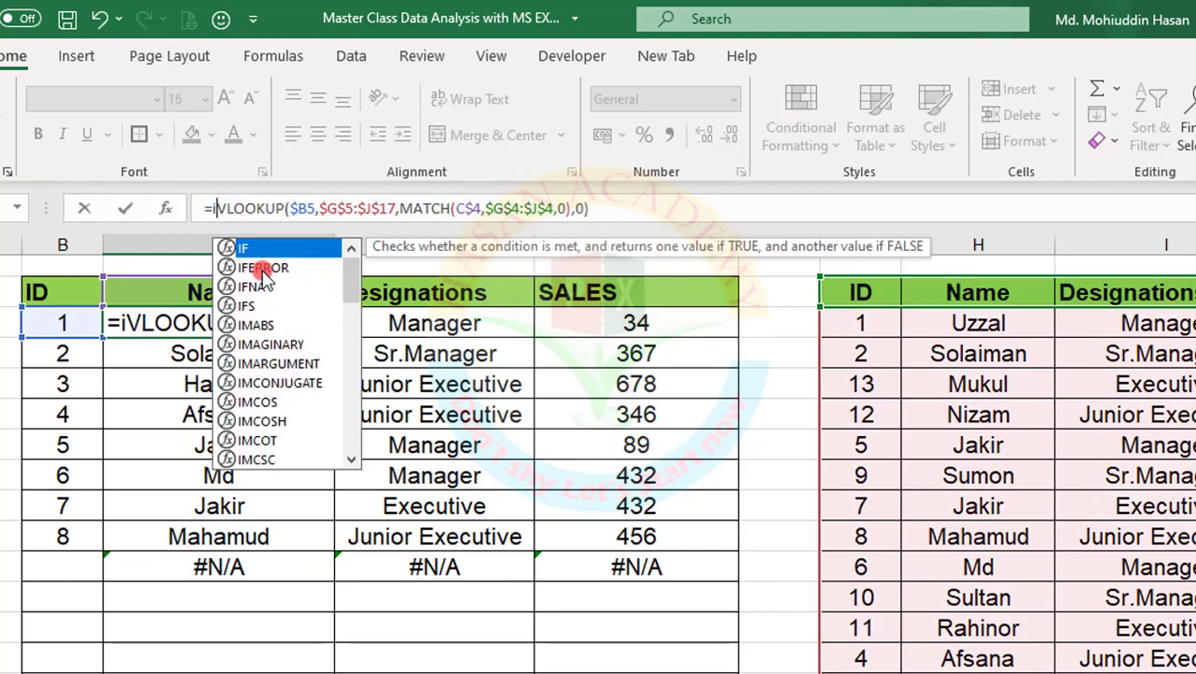
click(263, 269)
click(263, 270)
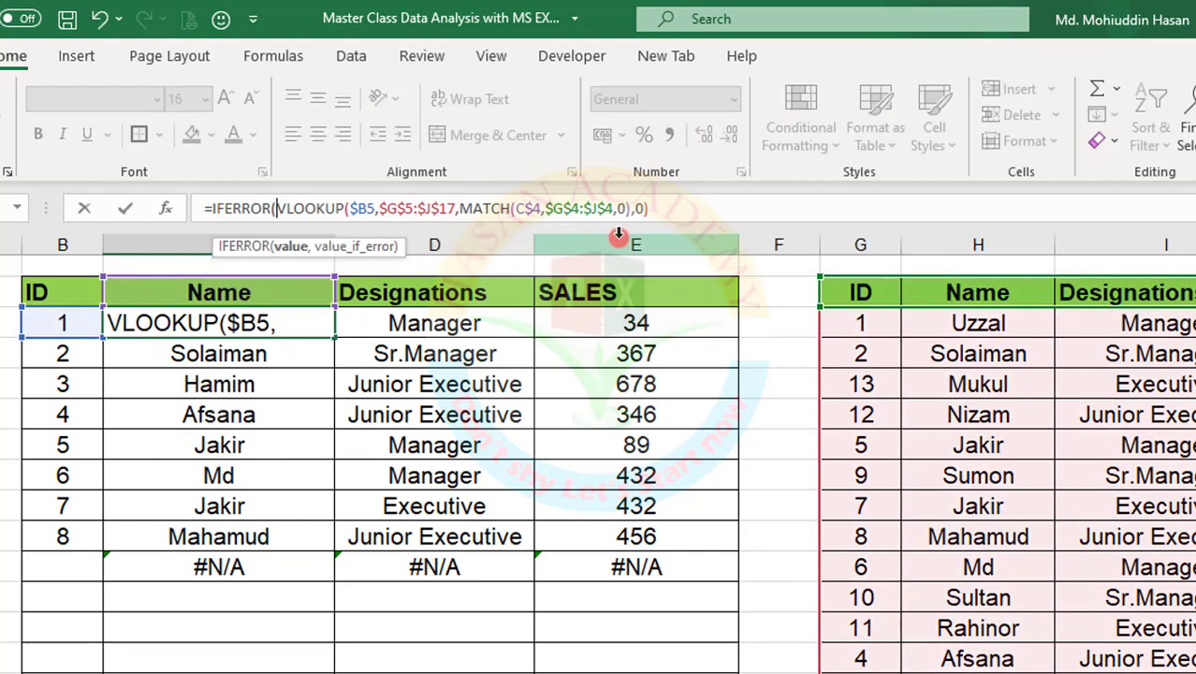
click(665, 213)
text(,)
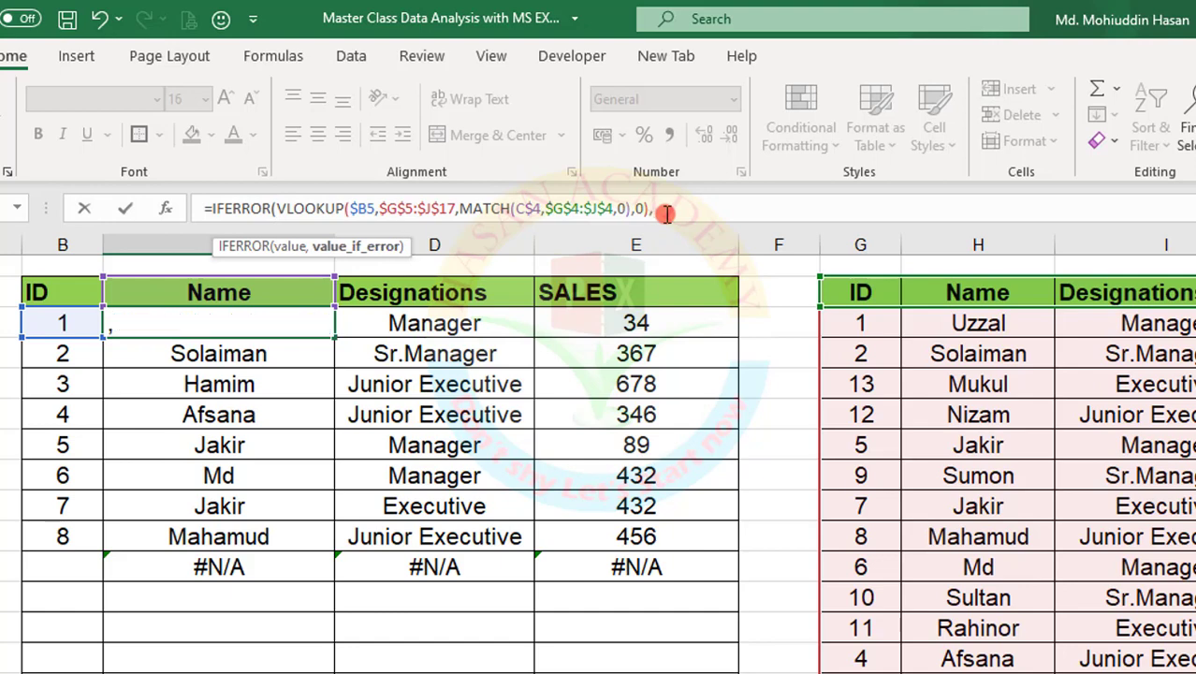
text(0))
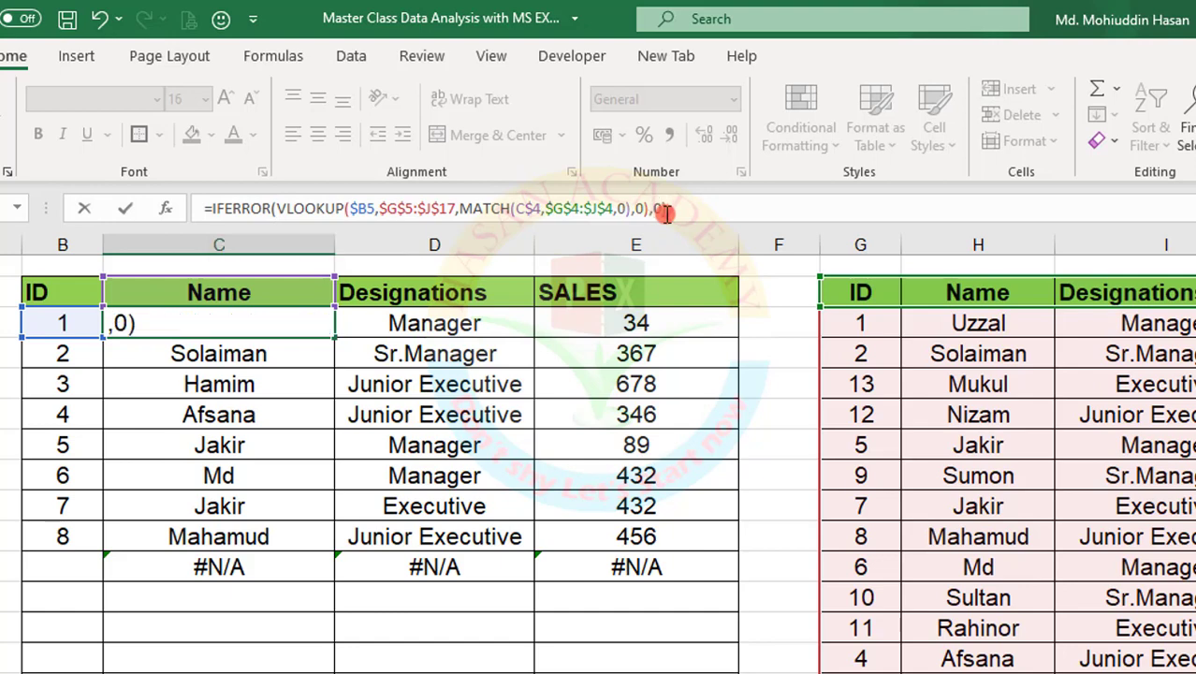
key(Return)
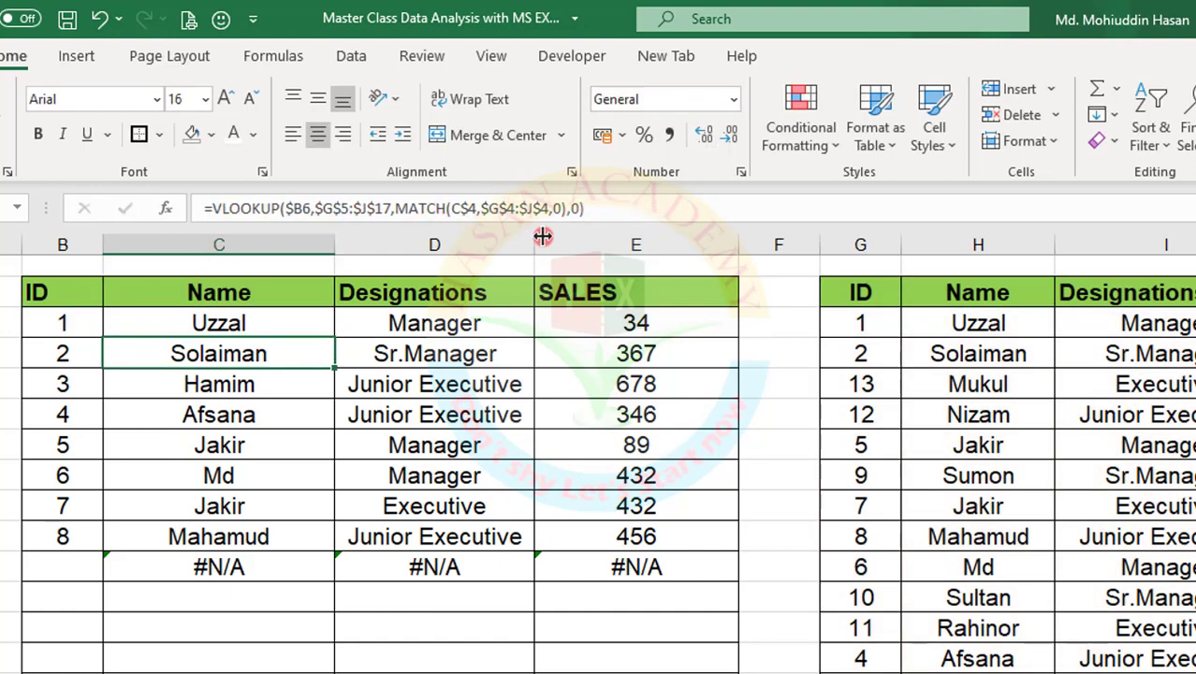
- Replace the IFERROR fallback value in C5's formula with a quoted space, " "
click(239, 329)
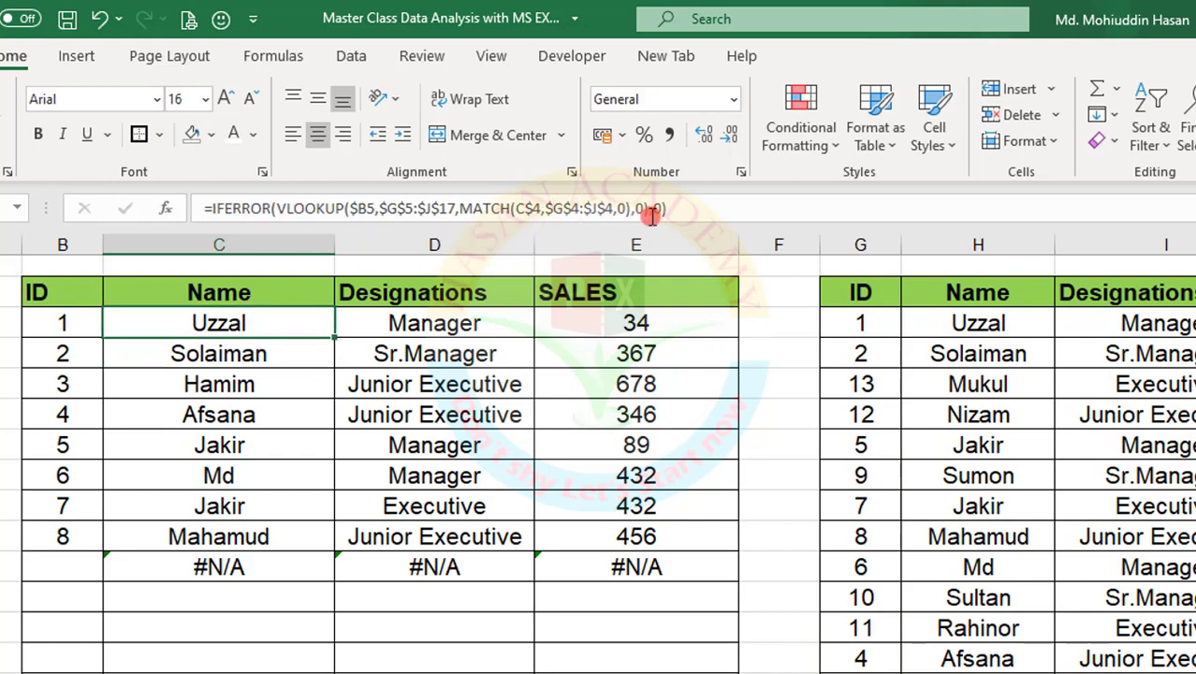
click(685, 208)
key(BackSpace)
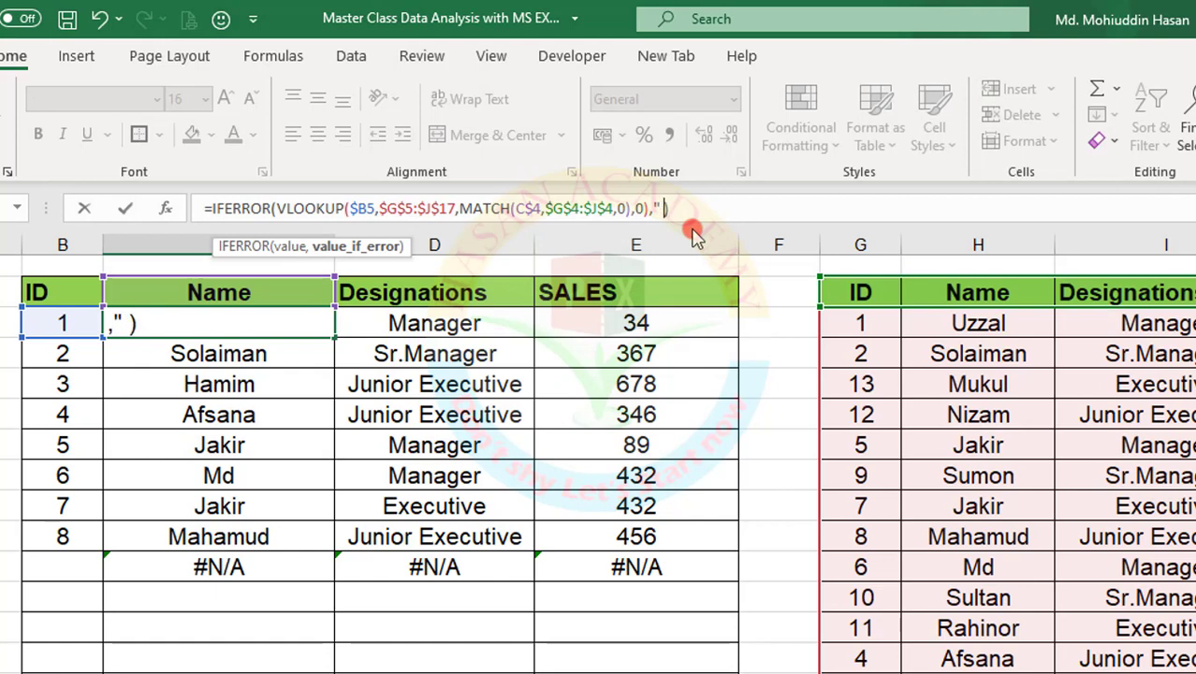
text(" ")
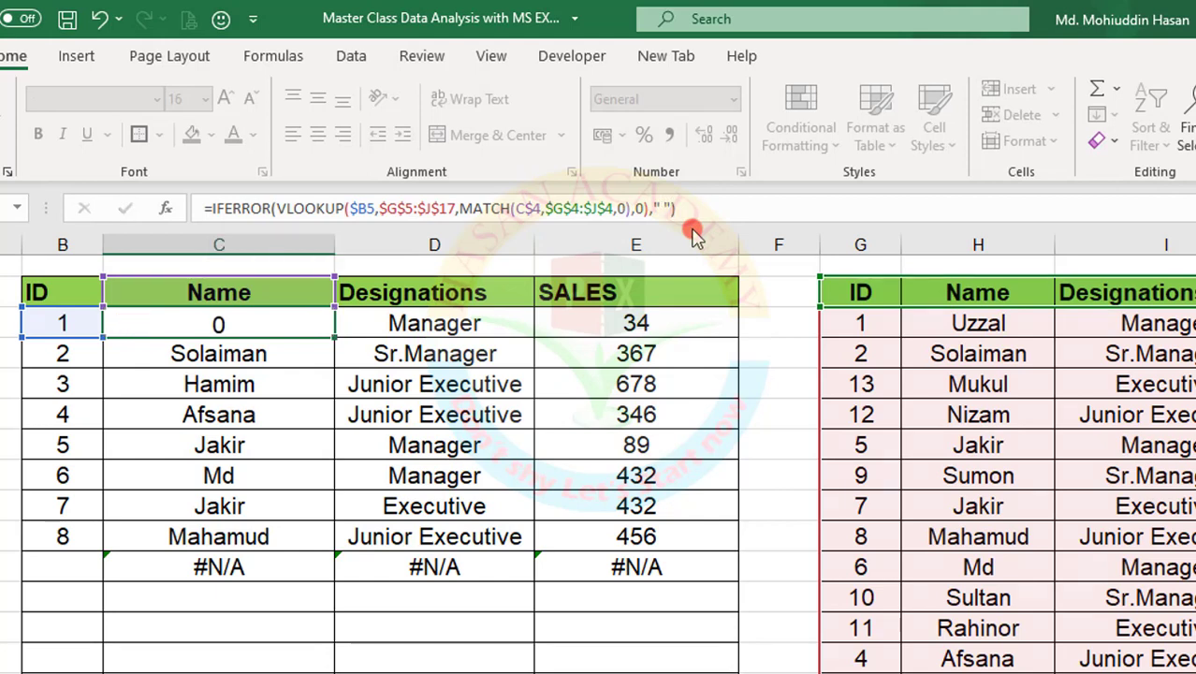
key(Return)
- Fill C5's IFERROR formula across to E5 and down the remaining table rows, and check the cell in C13
click(258, 326)
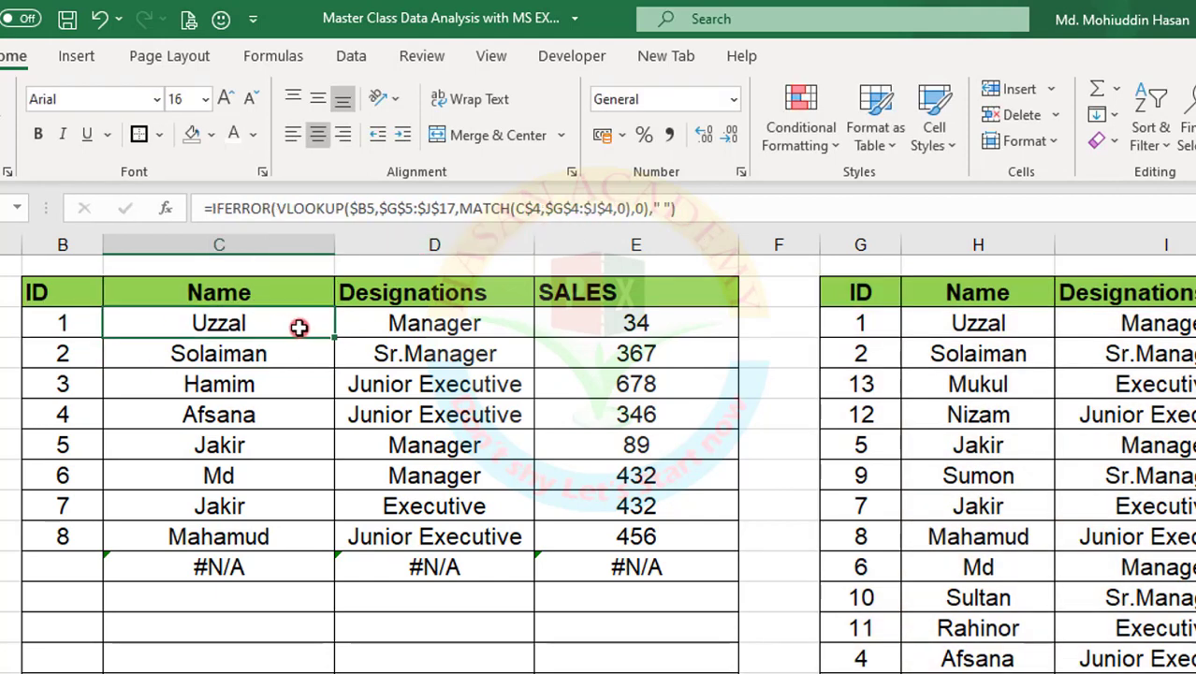
drag(333, 336, 652, 339)
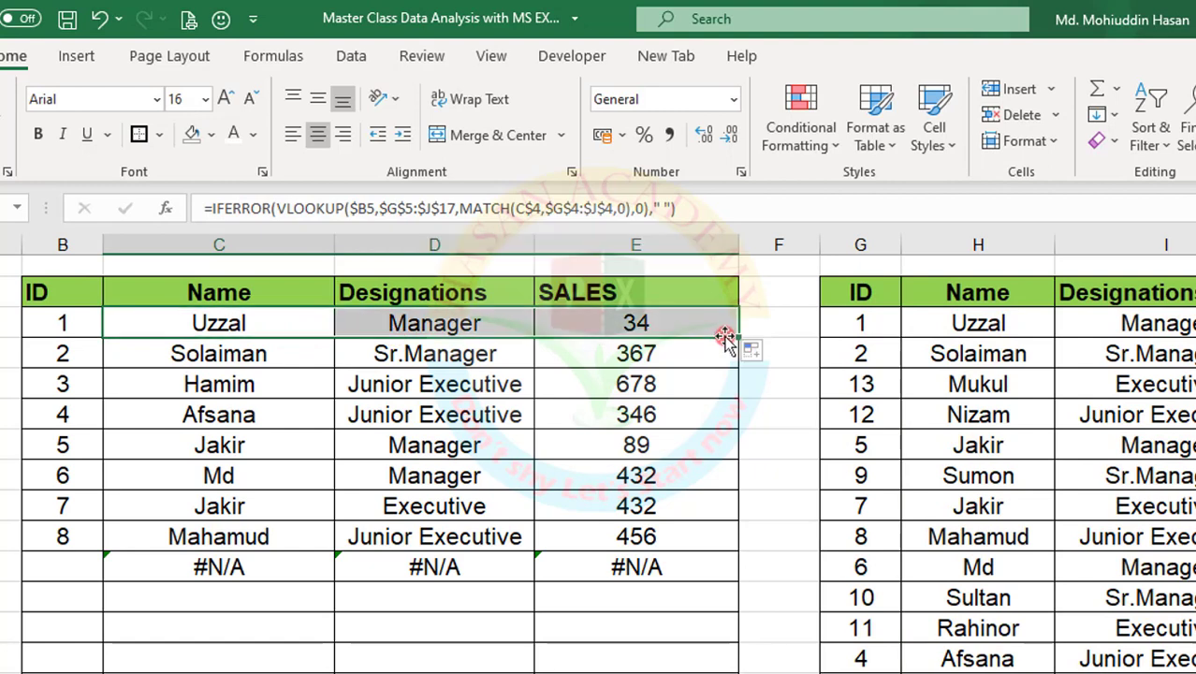
drag(739, 336, 732, 670)
click(242, 559)
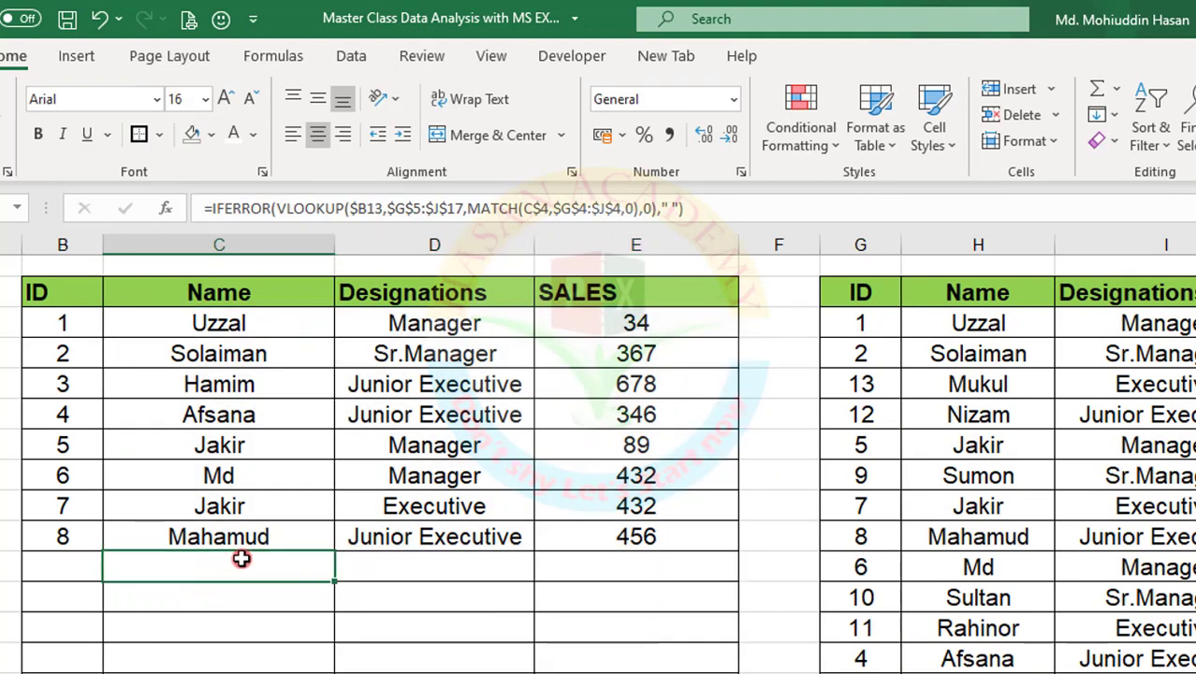
- Examine the MATCH part of the formula in C9 without changing it
click(267, 447)
click(305, 202)
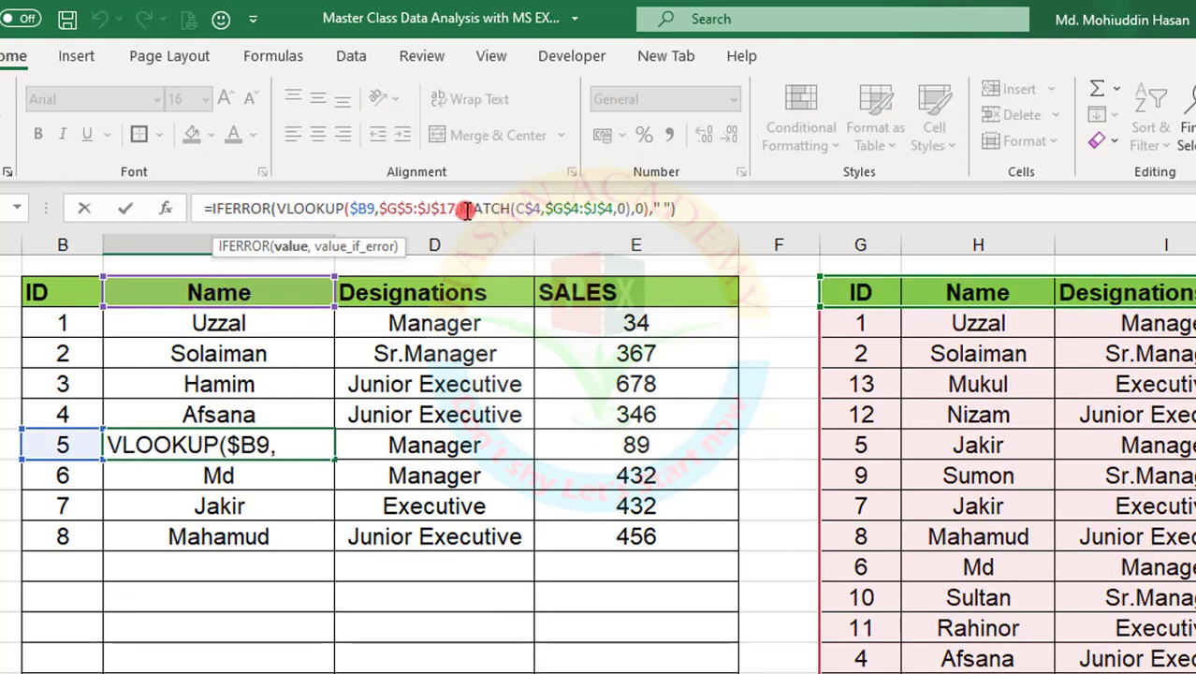
drag(460, 208, 626, 255)
key(Escape)
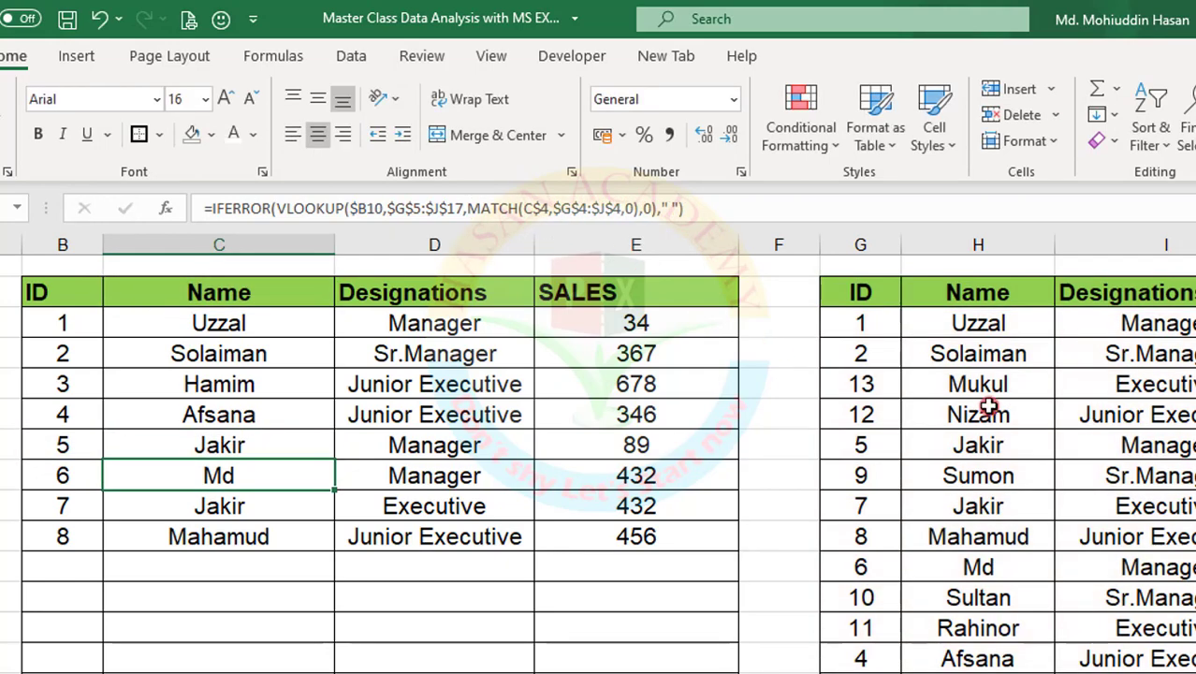
- Insert two blank columns between Name and Designations in the source table
click(1159, 472)
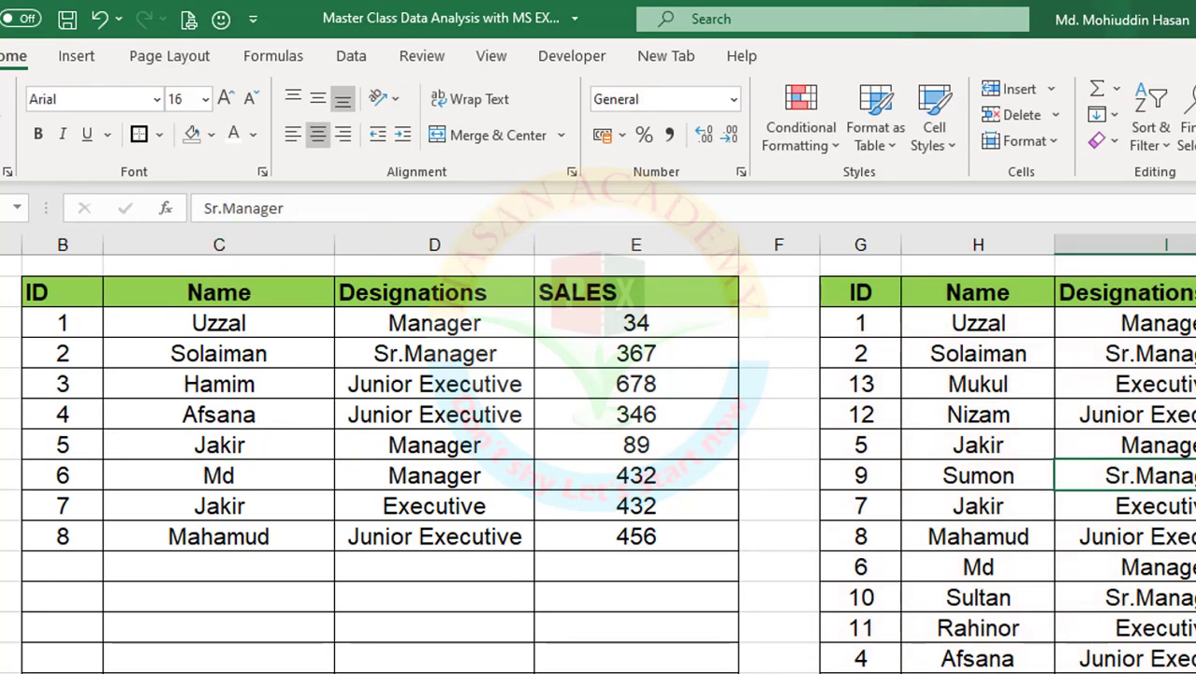
scroll(1126, 325, right, 1)
click(1069, 245)
right_click(1069, 245)
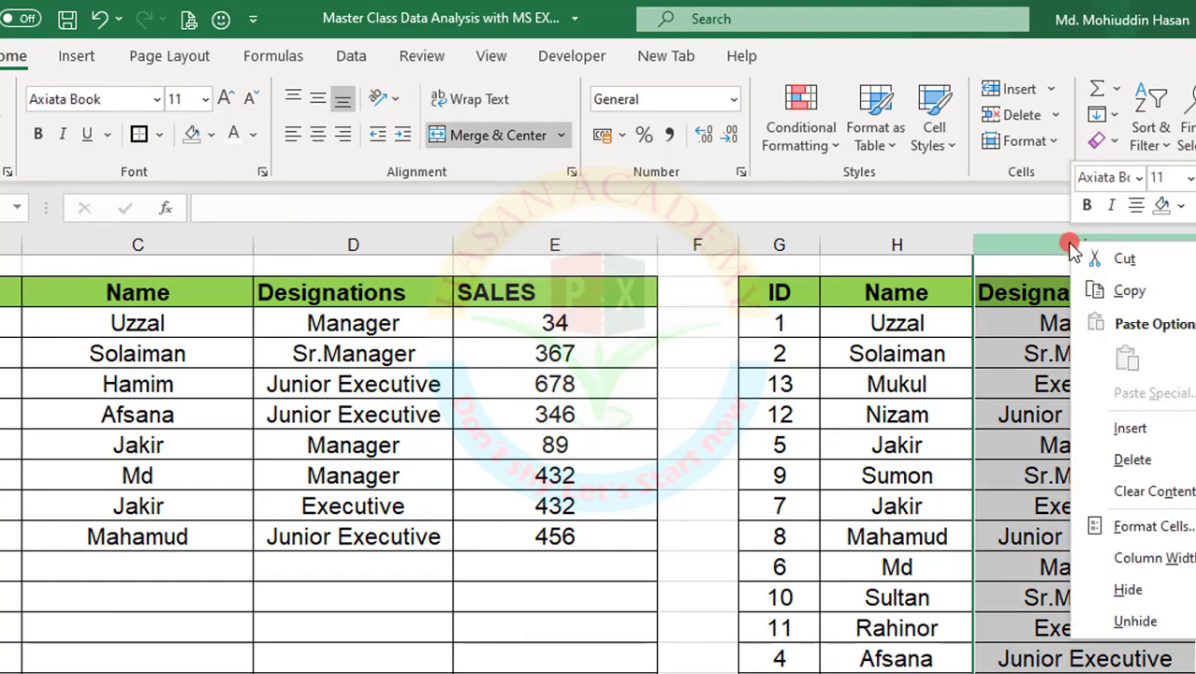
click(1122, 431)
right_click(1072, 247)
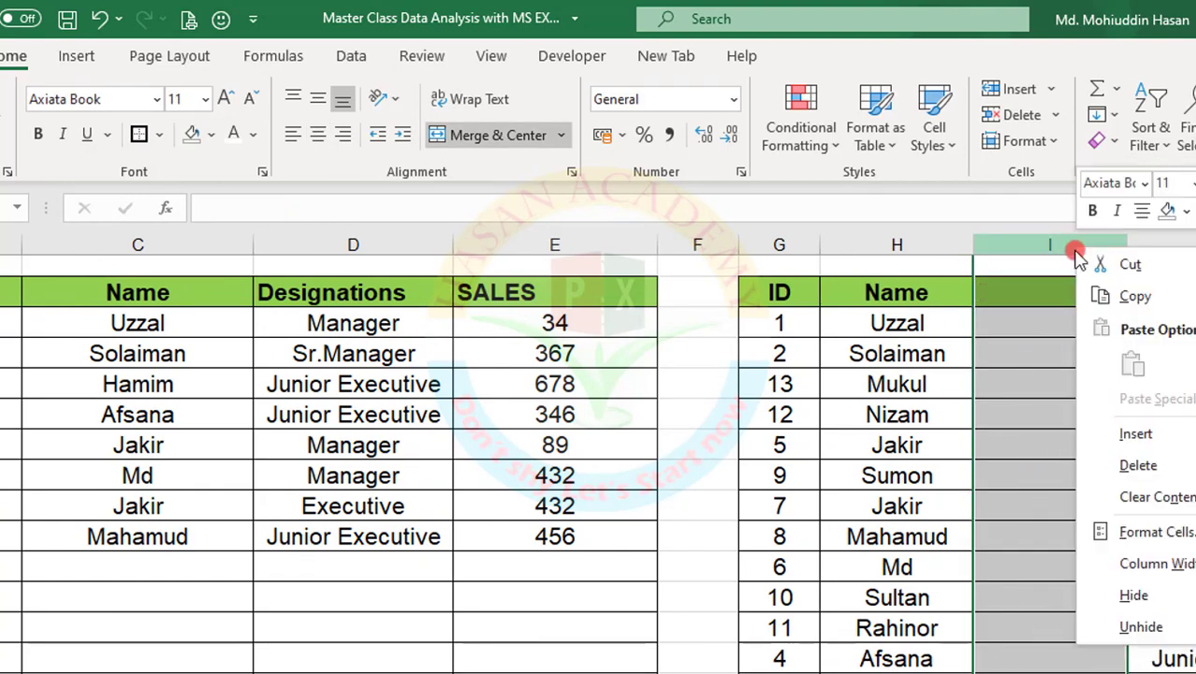
click(1134, 432)
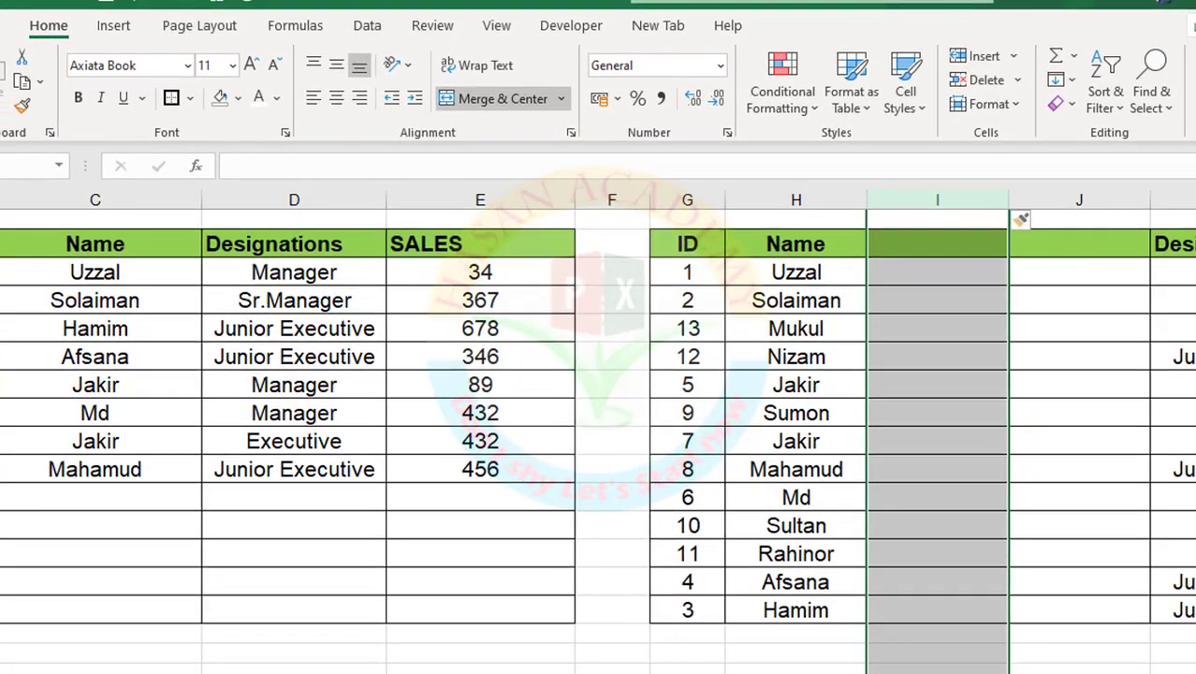
- Move the source table's SALES column with its header from column L to the blank column I, starting at I4
scroll(599, 431, right, 1)
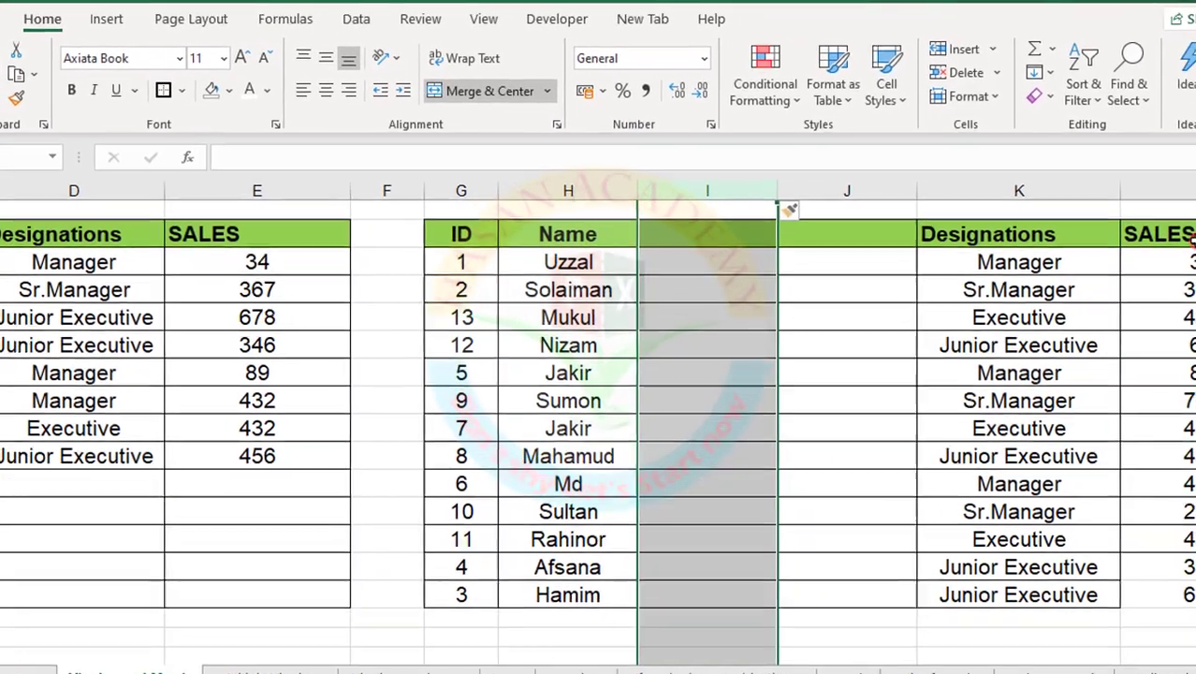
drag(1180, 239, 1110, 559)
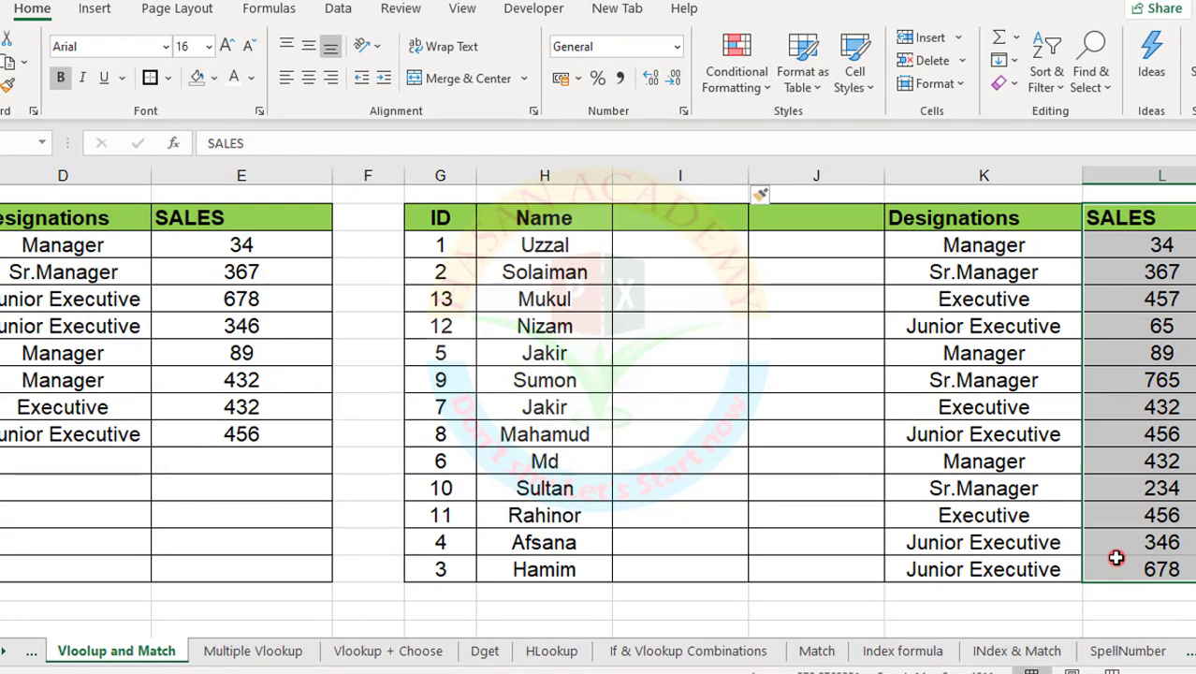
key(ctrl+c)
click(685, 214)
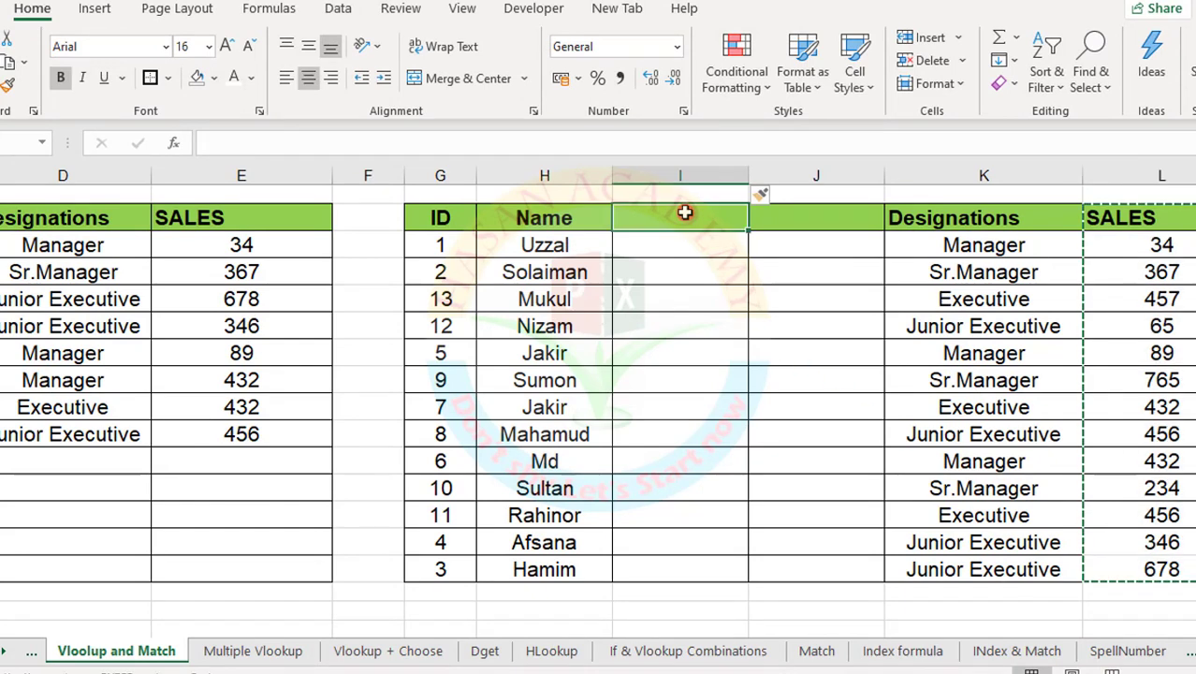
key(ctrl+v)
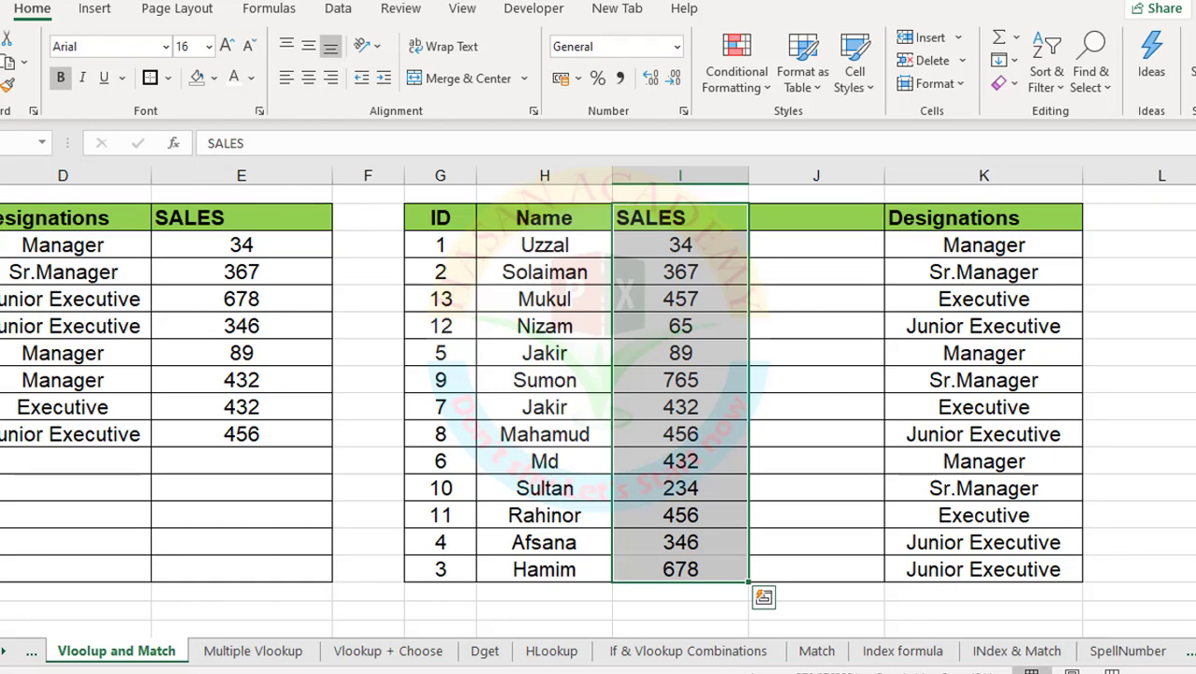
- Examine the MATCH part of the Designations formula in D5 against the rearranged source table
scroll(597, 402, left, 3)
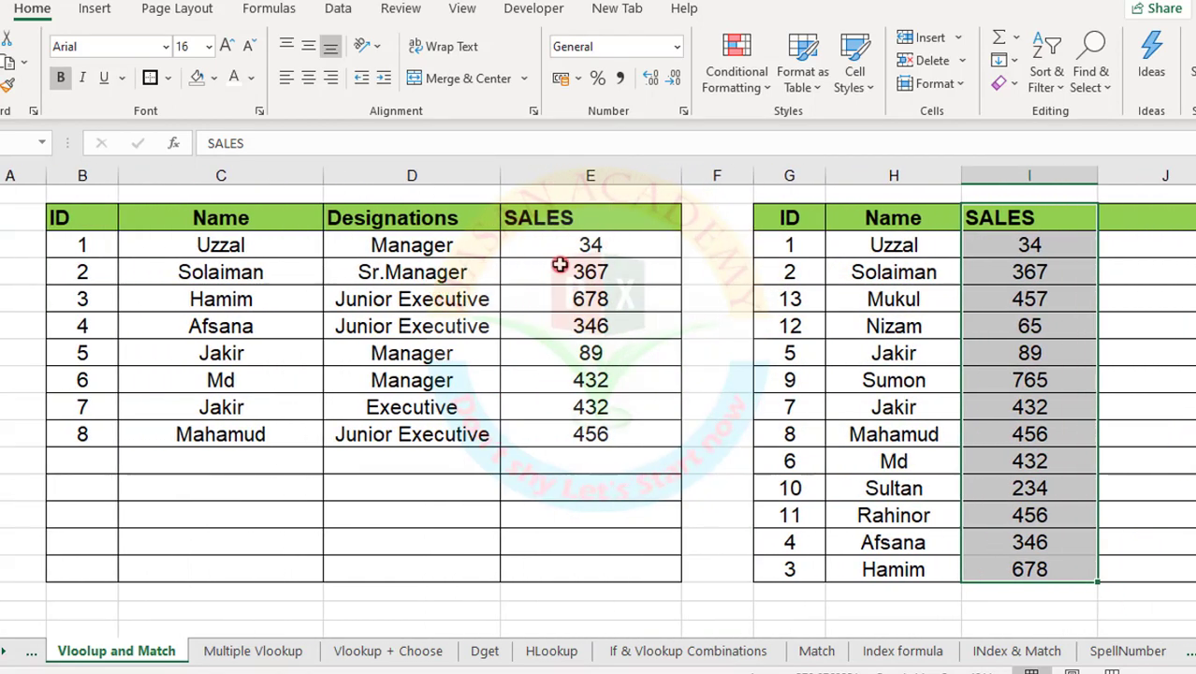
scroll(574, 262, up, 1)
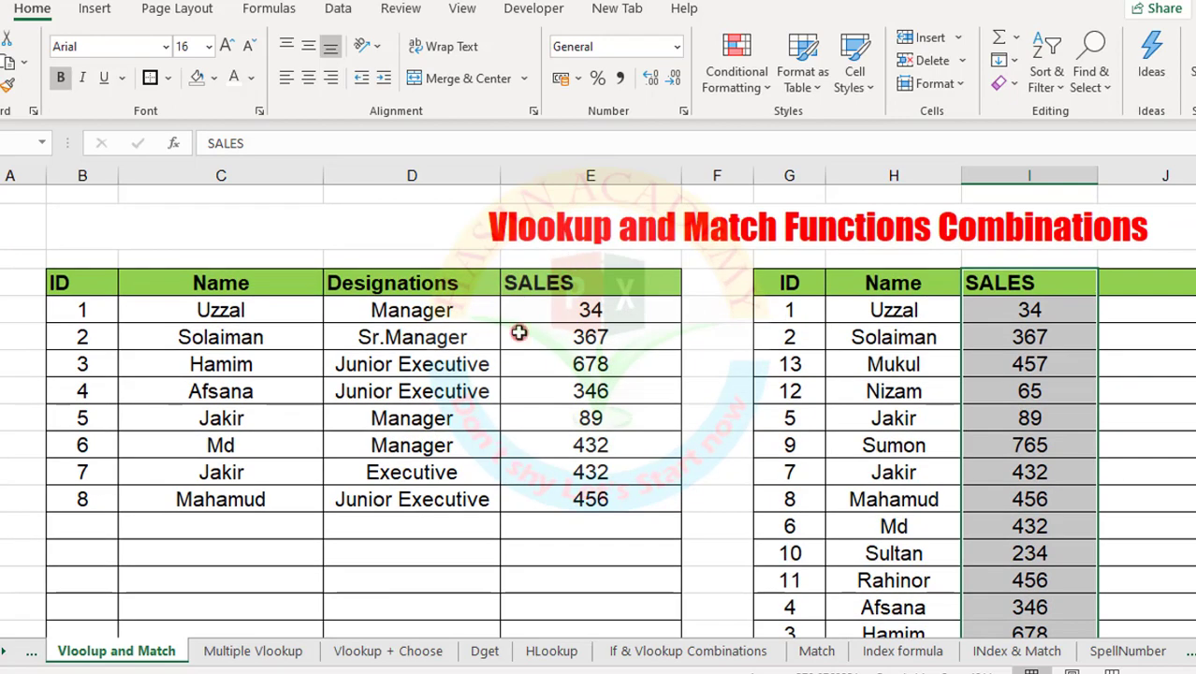
click(384, 305)
drag(422, 145, 578, 145)
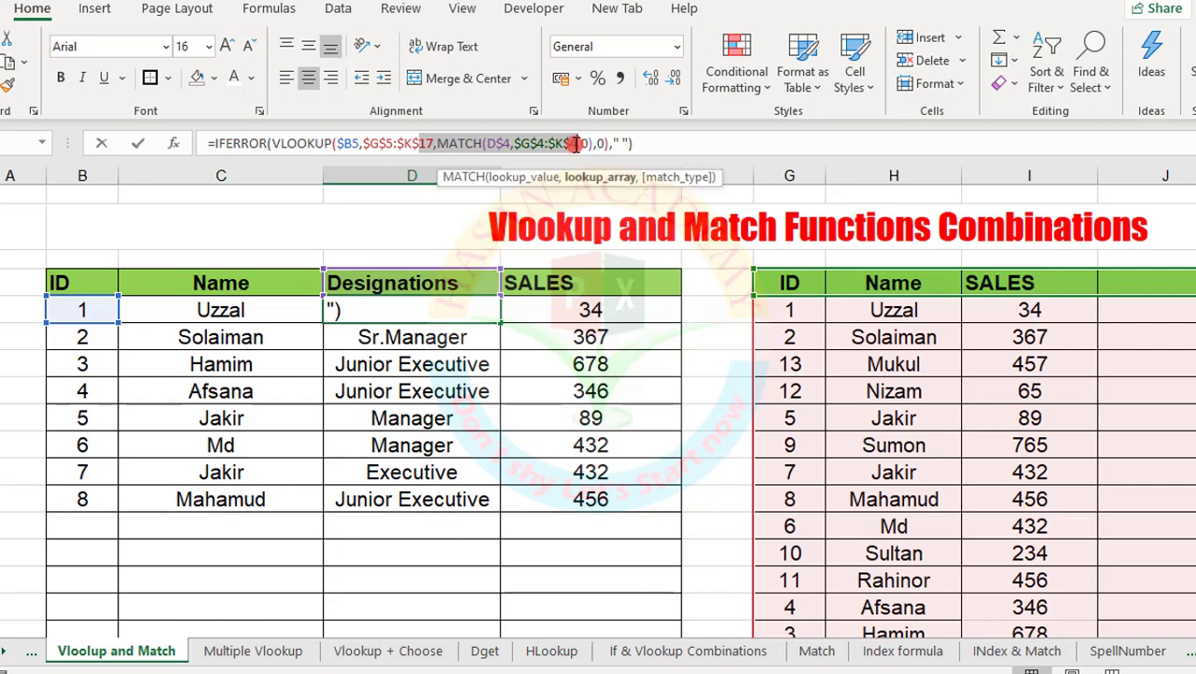